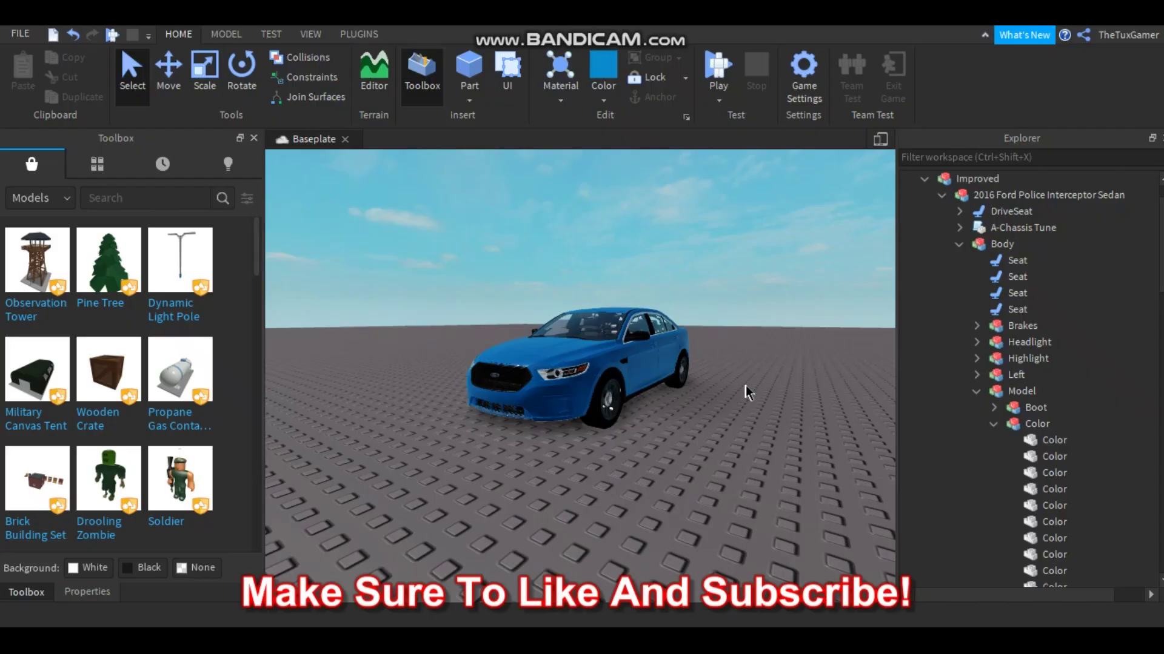
Step: Insert the Keybind Kit model from the saved My Models collection
{"action": "right_click_drag", "start_coordinate": [746, 385], "coordinate": [749, 385]}
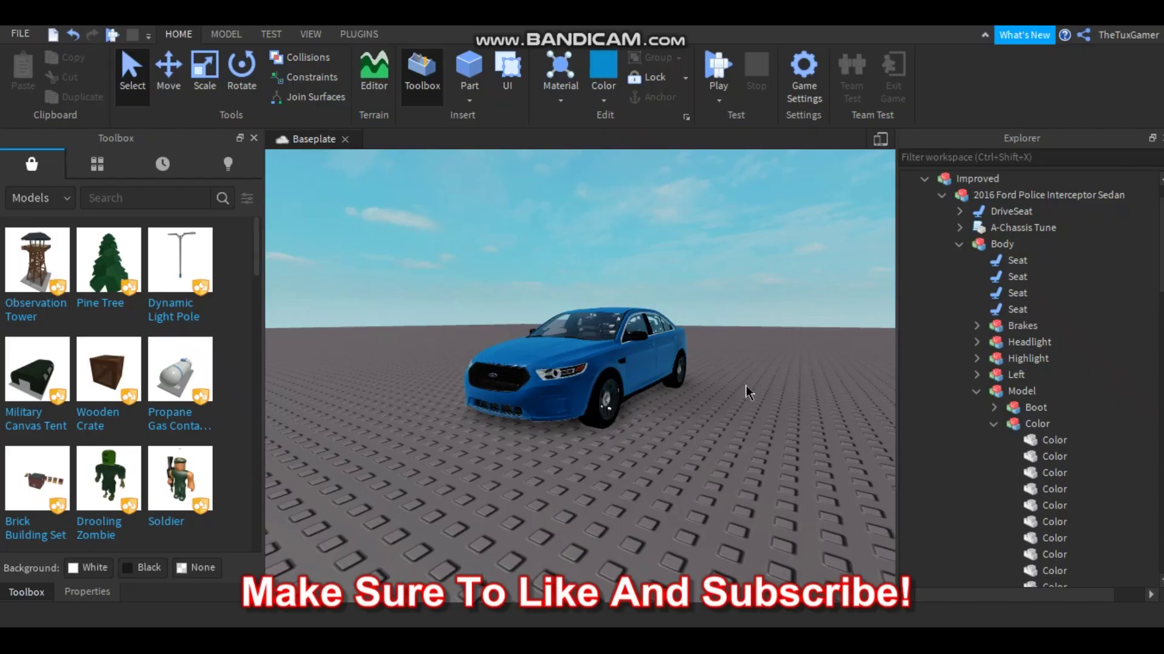
{"action": "left_click", "coordinate": [107, 168]}
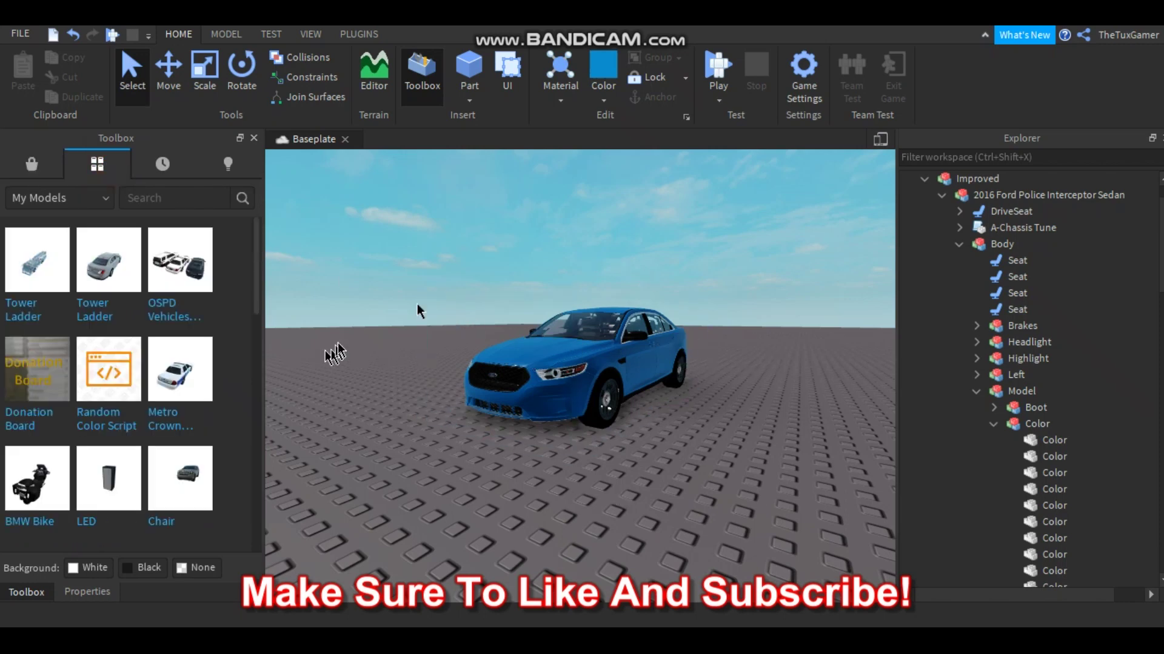
{"action": "scroll", "coordinate": [238, 297], "scroll_direction": "down", "scroll_amount": 4}
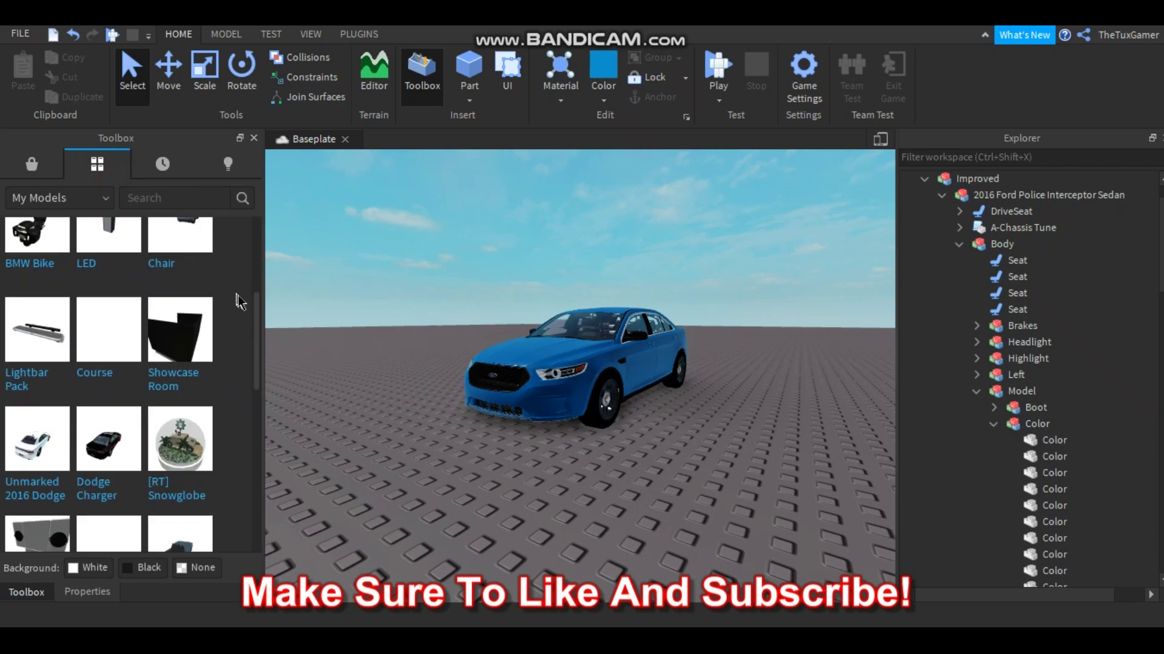
{"action": "scroll", "coordinate": [238, 296], "scroll_direction": "down", "scroll_amount": 2}
{"action": "scroll", "coordinate": [238, 296], "scroll_direction": "down", "scroll_amount": 3}
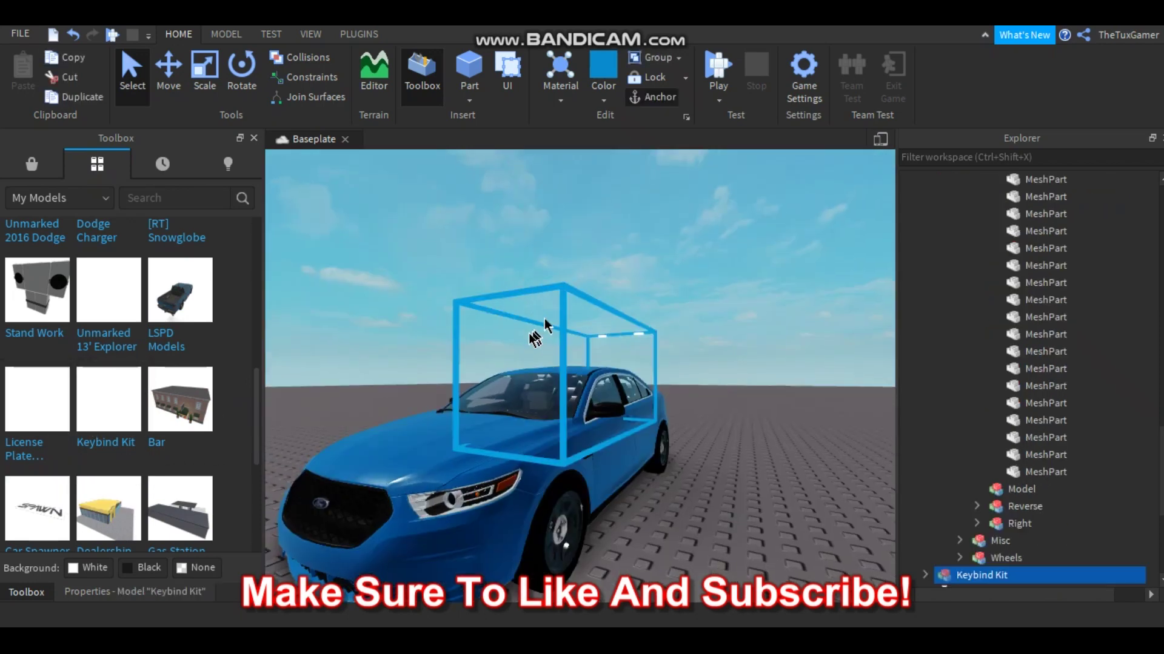
Step: Move the Keybind Kit off the car onto the baseplate in front of it
{"action": "right_click_drag", "start_coordinate": [546, 325], "coordinate": [548, 321]}
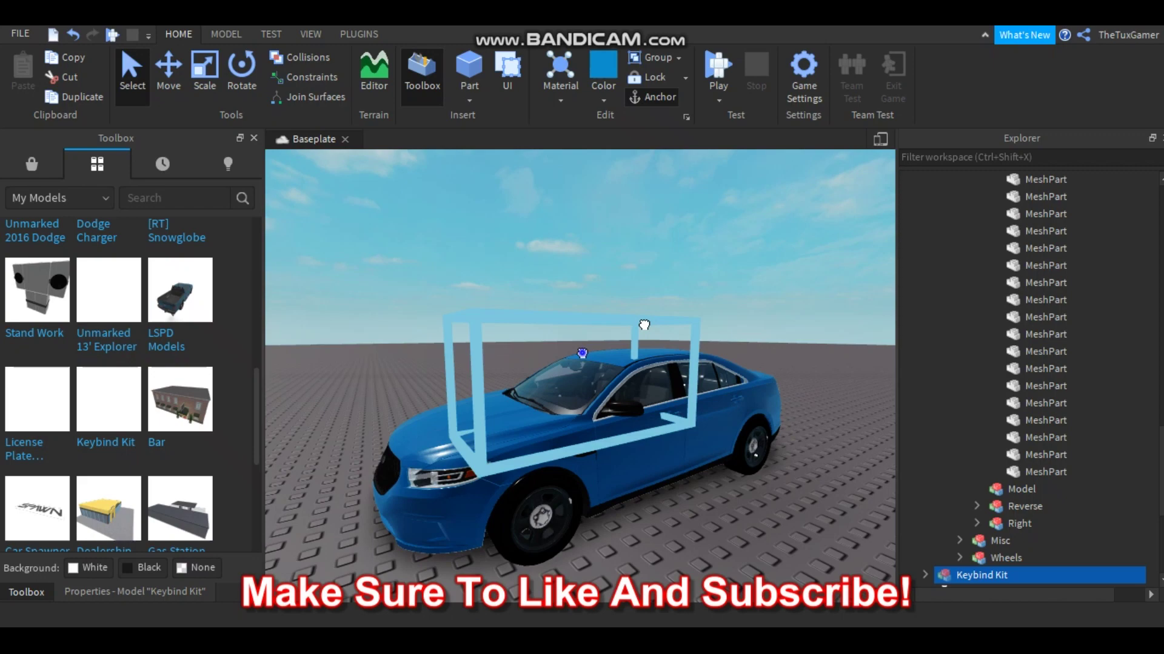
{"action": "left_click_drag", "start_coordinate": [644, 324], "coordinate": [619, 380]}
{"action": "right_click_drag", "start_coordinate": [582, 348], "coordinate": [619, 379]}
{"action": "mouse_move", "coordinate": [618, 380]}
{"action": "left_mouse_down"}
{"action": "mouse_move", "coordinate": [637, 410]}
{"action": "mouse_move", "coordinate": [614, 374]}
{"action": "left_mouse_up"}
Step: Expand the Keybind Kit and cut its Pickup script and SirenControl
{"action": "scroll", "coordinate": [671, 403], "scroll_direction": "down", "scroll_amount": 3}
{"action": "scroll", "coordinate": [987, 390], "scroll_direction": "down", "scroll_amount": 3}
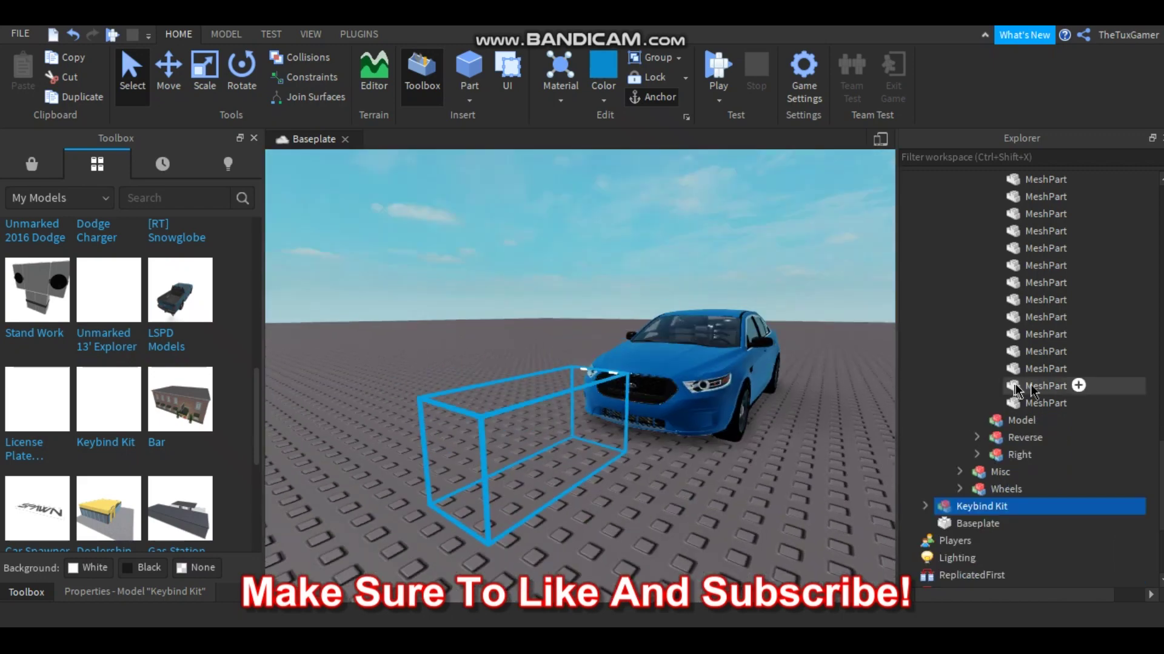
{"action": "left_click", "coordinate": [927, 404]}
{"action": "scroll", "coordinate": [985, 382], "scroll_direction": "down", "scroll_amount": 3}
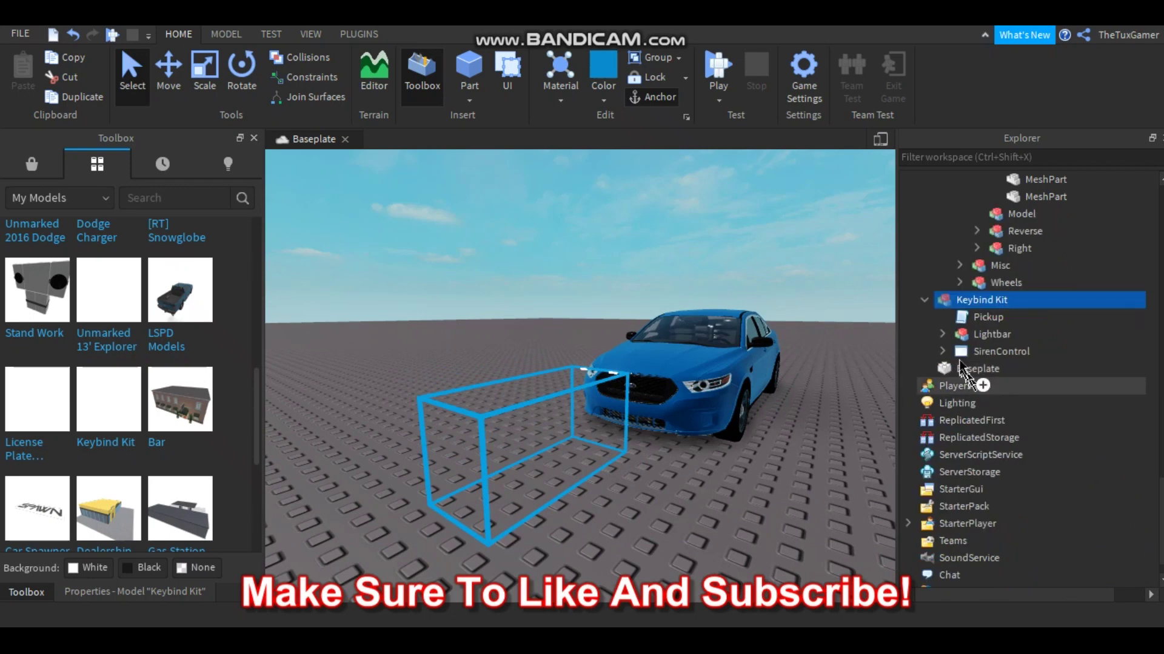
{"action": "left_click", "coordinate": [984, 316]}
{"action": "left_click", "coordinate": [961, 366], "text": "ctrl"}
{"action": "left_click", "coordinate": [967, 356], "text": "ctrl"}
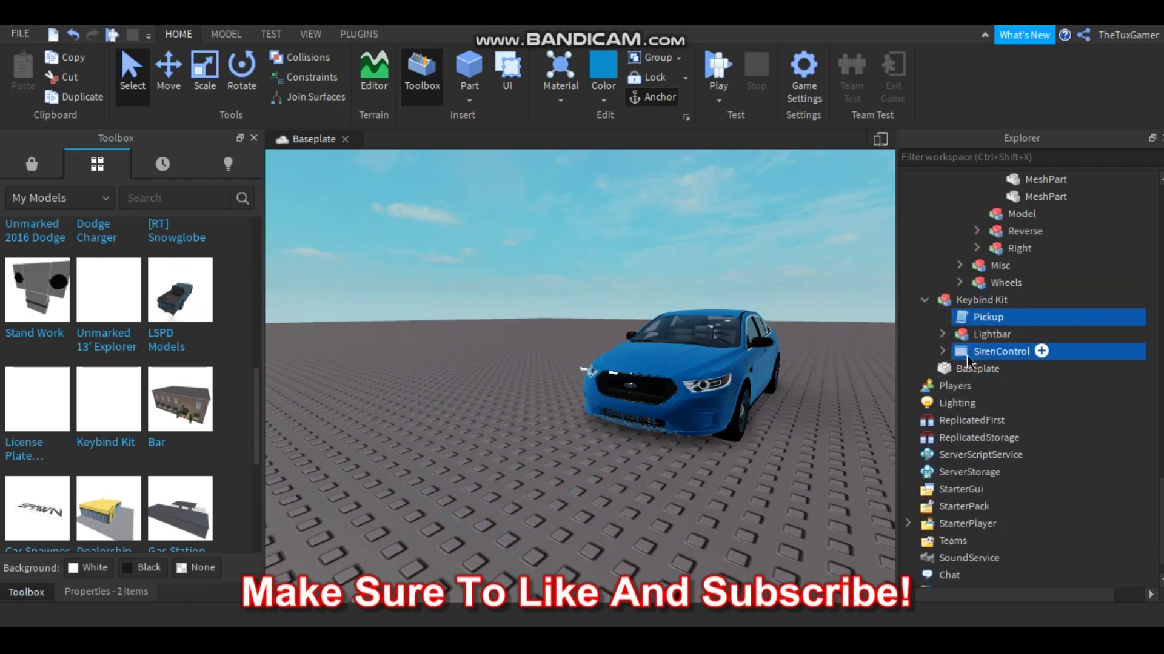
{"action": "key", "text": "ctrl+x"}
Step: Paste Pickup and SirenControl into the DriveSeat of the 2016 Ford Police Interceptor Sedan
{"action": "scroll", "coordinate": [961, 361], "scroll_direction": "up", "scroll_amount": 10}
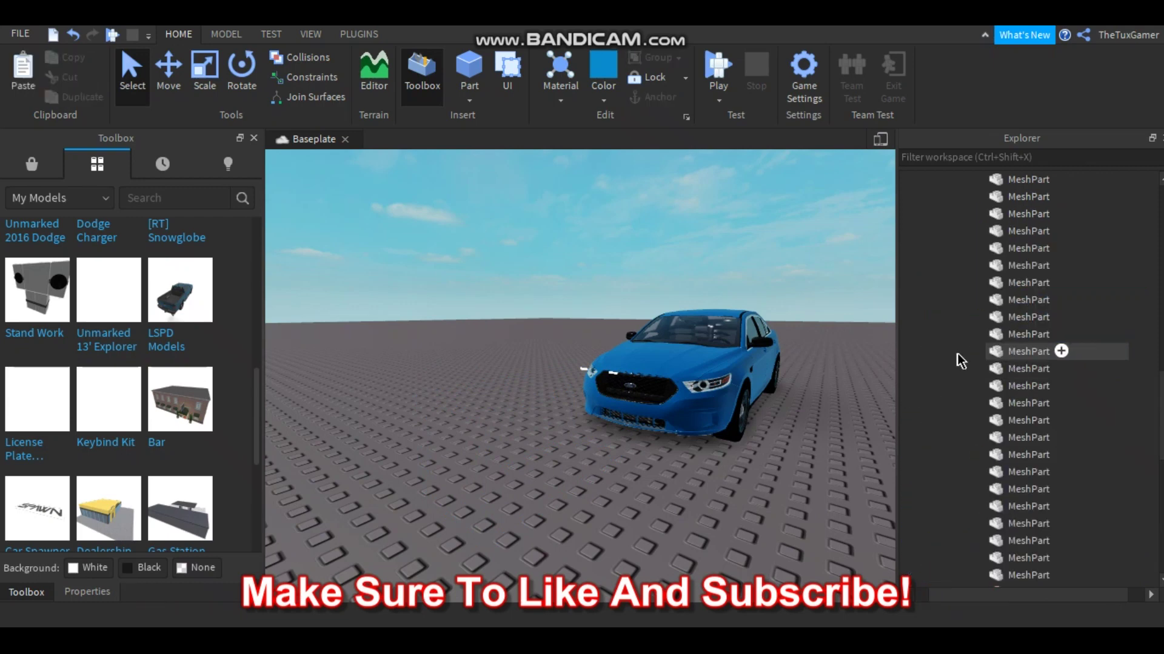
{"action": "scroll", "coordinate": [972, 358], "scroll_direction": "up", "scroll_amount": 10}
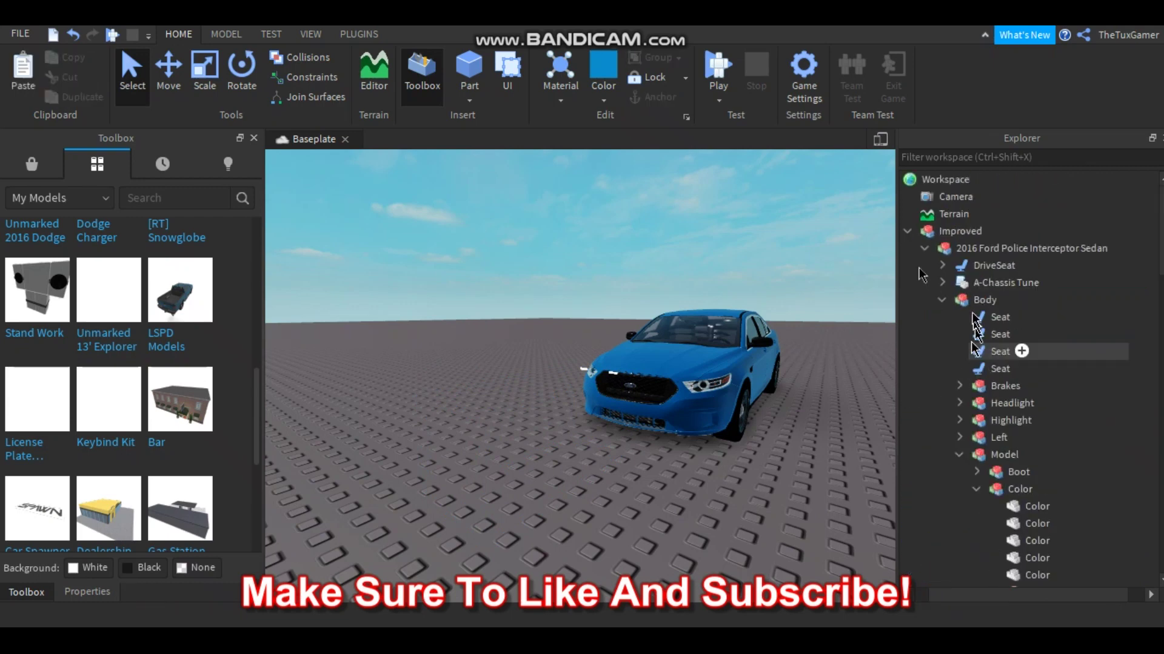
{"action": "left_click", "coordinate": [940, 266]}
{"action": "left_click", "coordinate": [972, 285]}
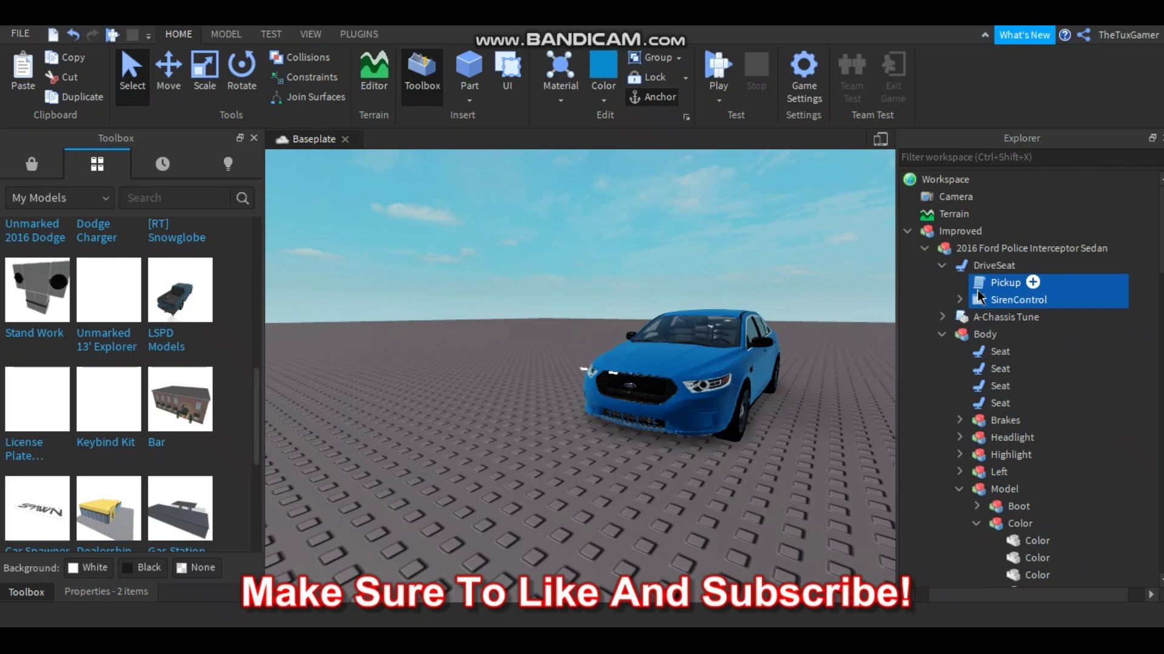
{"action": "scroll", "coordinate": [977, 291], "scroll_direction": "right", "scroll_amount": 1}
{"action": "key", "text": "Delete"}
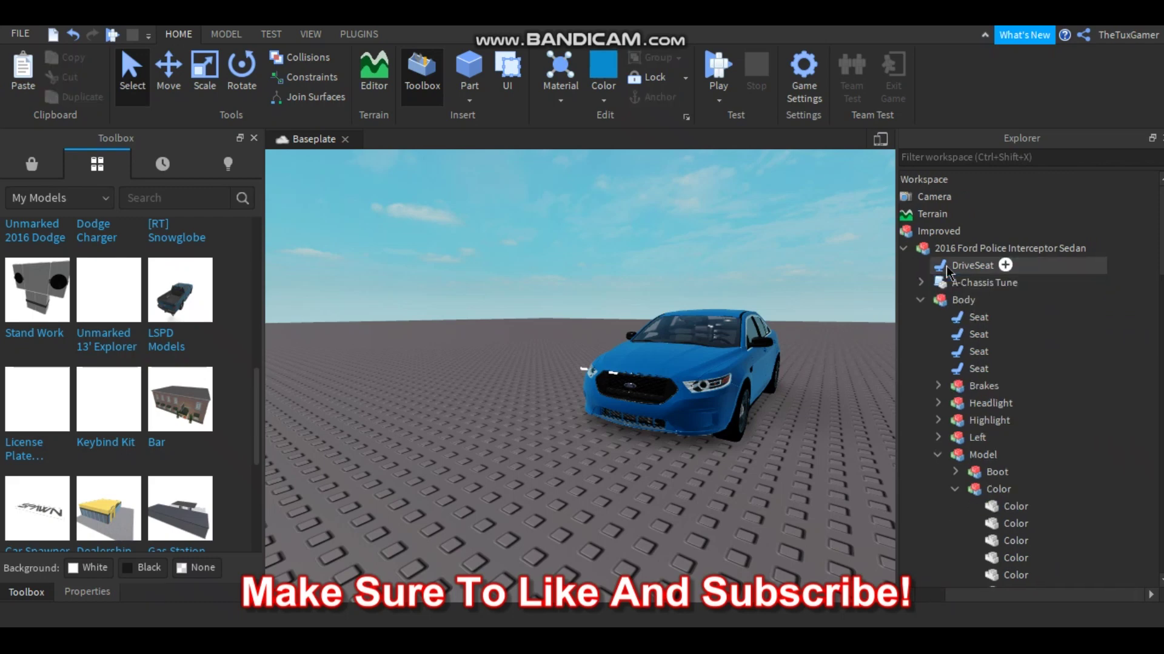
{"action": "key", "text": "ctrl+shift+v"}
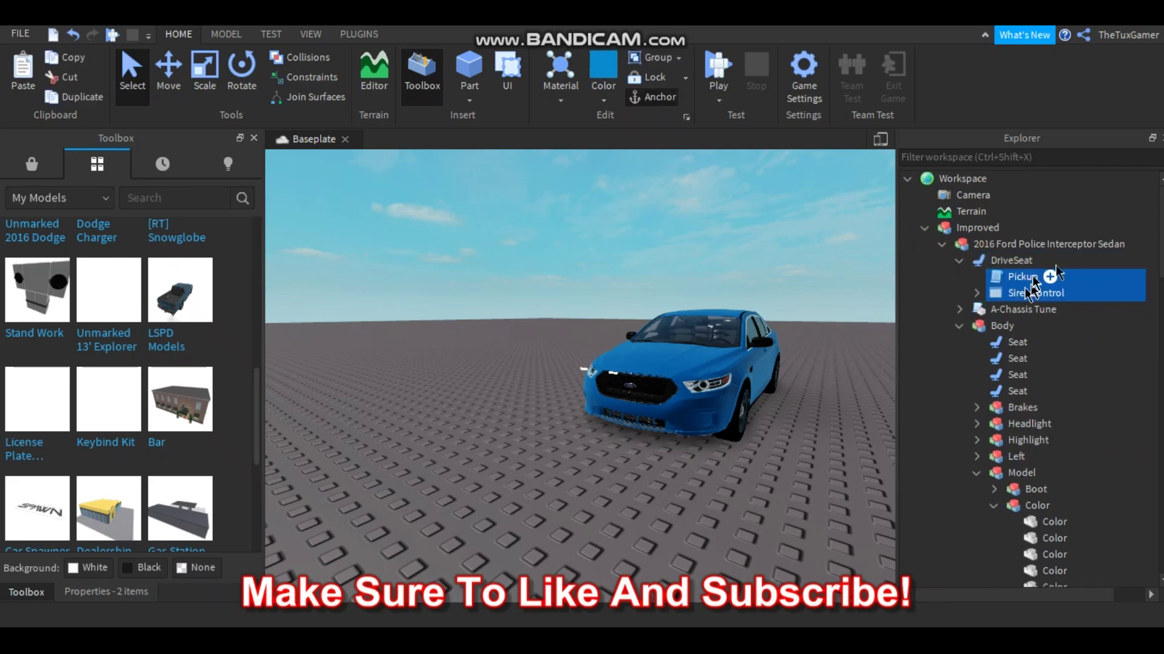
Step: Move the Lightbar model out of the Keybind Kit into the sedan's Body model
{"action": "scroll", "coordinate": [1036, 282], "scroll_direction": "down", "scroll_amount": 10}
{"action": "left_click", "coordinate": [822, 294]}
{"action": "scroll", "coordinate": [950, 308], "scroll_direction": "up", "scroll_amount": 8}
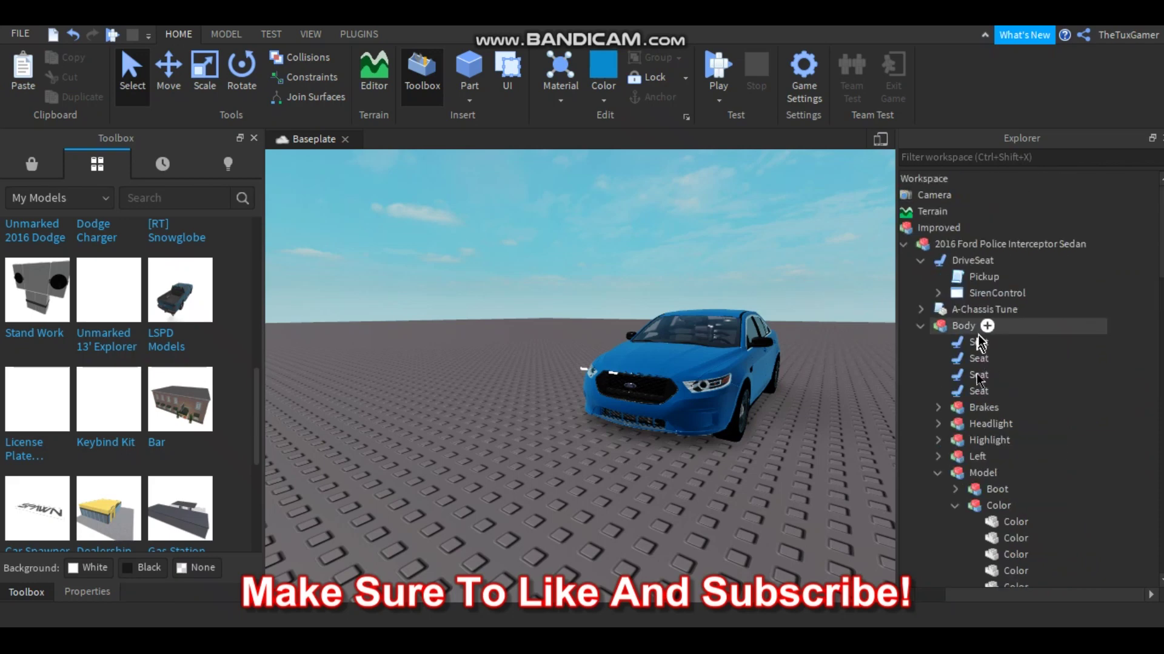
{"action": "scroll", "coordinate": [953, 402], "scroll_direction": "down", "scroll_amount": 3}
{"action": "left_click", "coordinate": [935, 311]}
{"action": "scroll", "coordinate": [1009, 269], "scroll_direction": "down", "scroll_amount": 3}
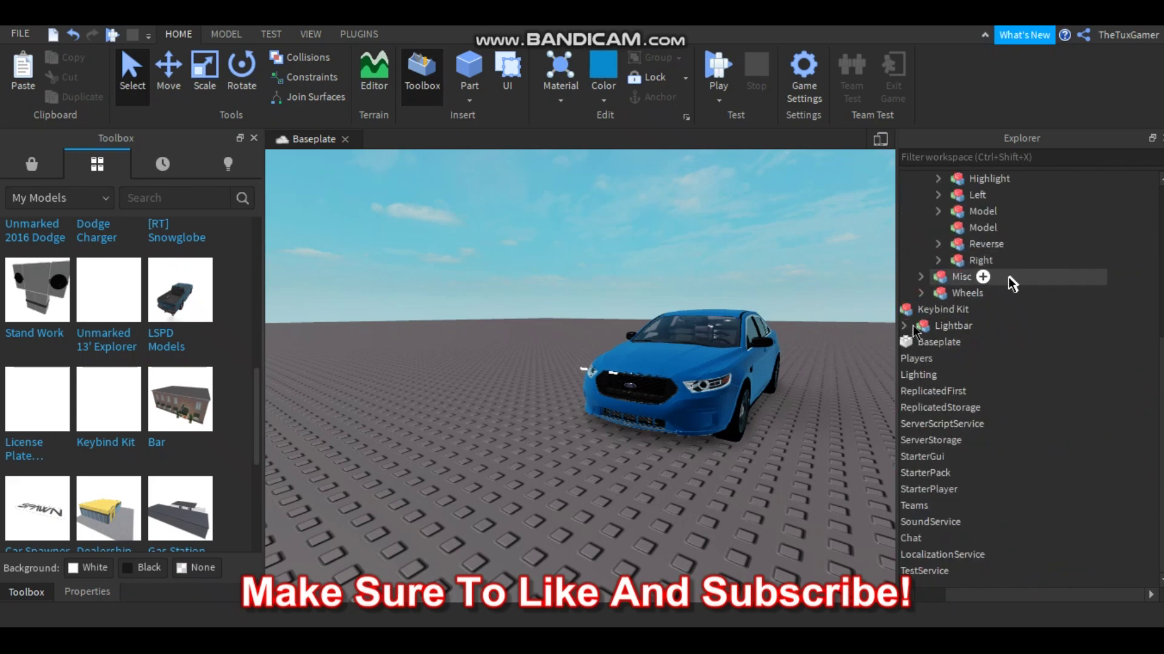
{"action": "mouse_move", "coordinate": [921, 332]}
{"action": "left_mouse_down"}
{"action": "mouse_move", "coordinate": [1052, 366]}
{"action": "mouse_move", "coordinate": [953, 363]}
{"action": "mouse_move", "coordinate": [983, 343]}
{"action": "mouse_move", "coordinate": [911, 424]}
{"action": "mouse_move", "coordinate": [960, 391]}
{"action": "left_mouse_up"}
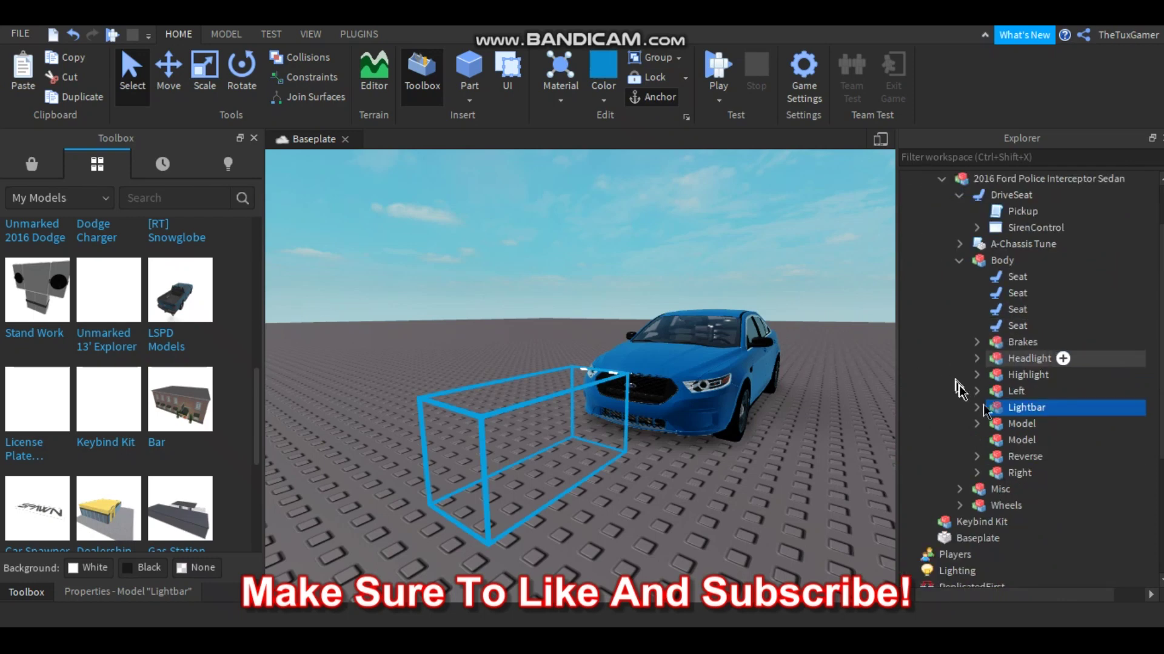
Step: Delete the Visor1 and Visor2 parts from the Lightbar
{"action": "left_click", "coordinate": [976, 408]}
{"action": "scroll", "coordinate": [1006, 403], "scroll_direction": "down", "scroll_amount": 3}
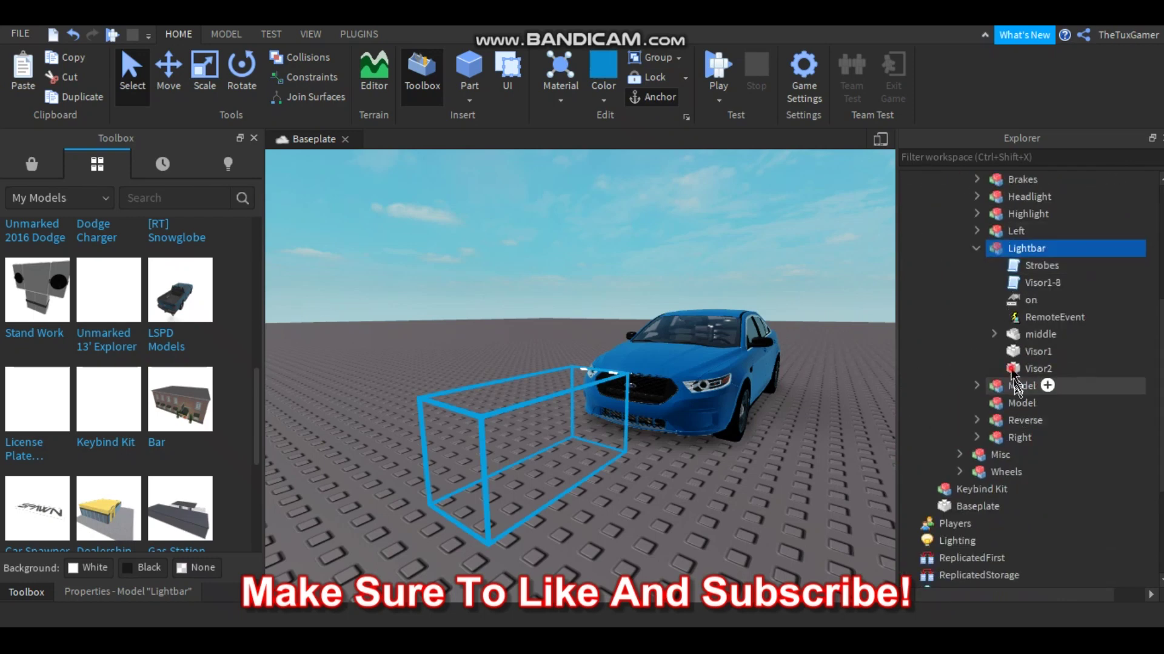
{"action": "left_click", "coordinate": [1011, 370]}
{"action": "left_click", "coordinate": [1012, 351], "text": "ctrl"}
{"action": "mouse_move", "coordinate": [595, 340]}
{"action": "right_mouse_down"}
{"action": "mouse_move", "coordinate": [574, 358]}
{"action": "mouse_move", "coordinate": [597, 343]}
{"action": "right_mouse_up"}
{"action": "key", "text": "a"}
{"action": "key", "text": "w"}
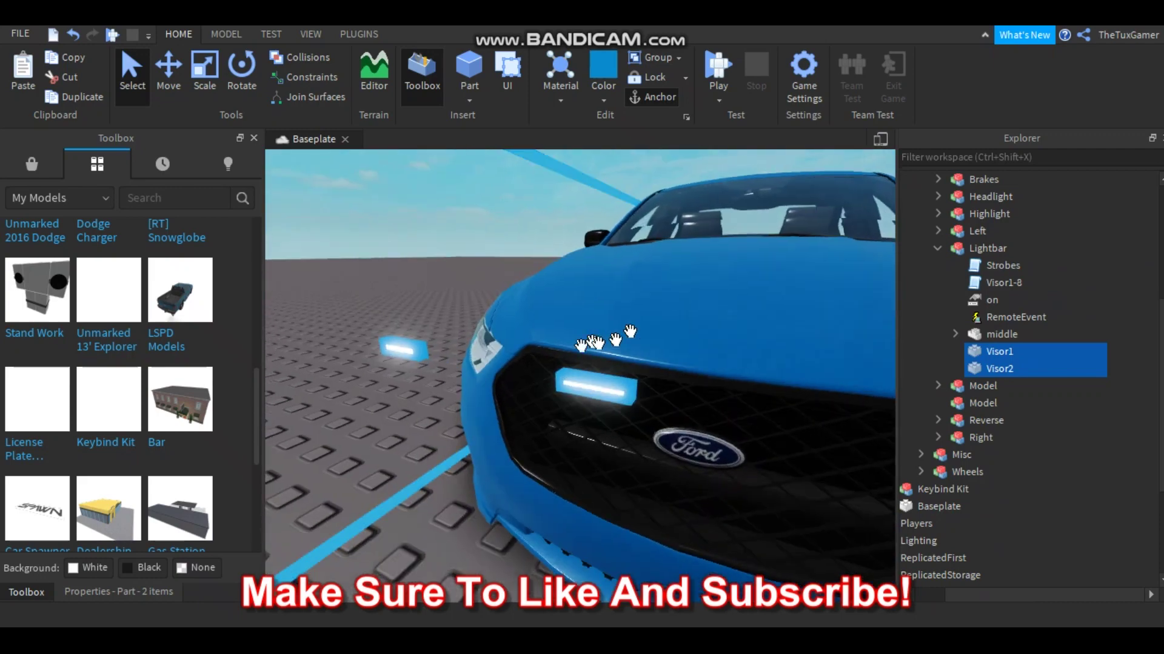
{"action": "scroll", "coordinate": [606, 339], "scroll_direction": "up", "scroll_amount": 10}
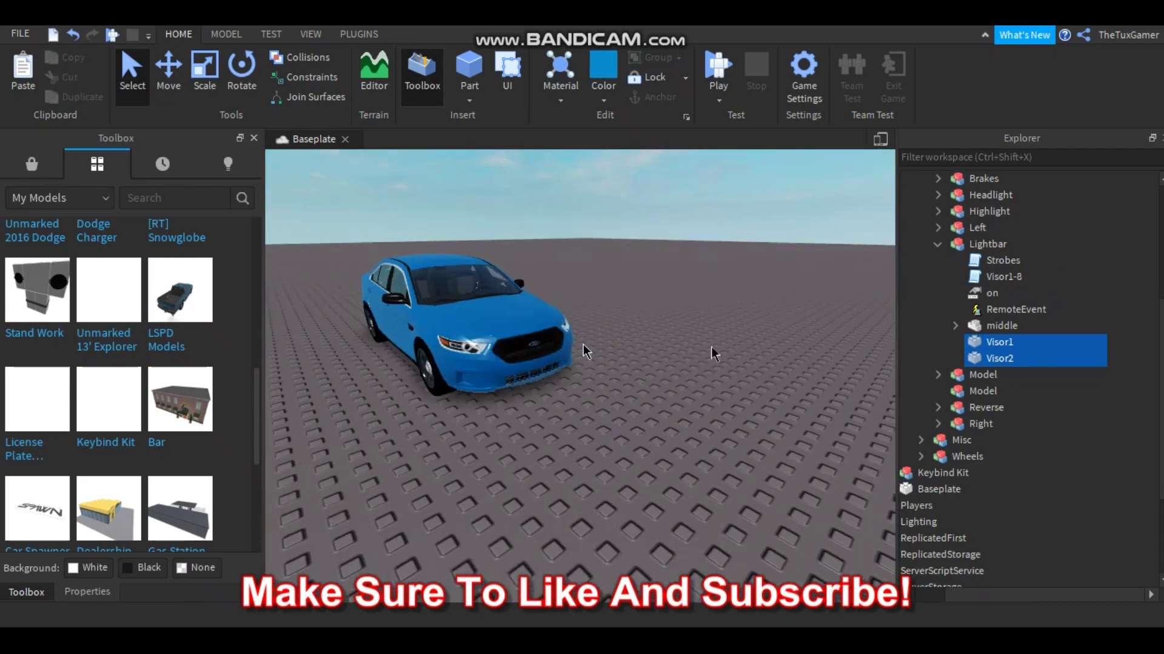
Step: Select the Lightbar's middle part and move it along the ground to the car's front bumper
{"action": "left_click_drag", "start_coordinate": [998, 342], "coordinate": [997, 337]}
{"action": "left_click", "coordinate": [992, 337]}
{"action": "key", "text": "f"}
{"action": "right_click_drag", "start_coordinate": [665, 333], "coordinate": [664, 335]}
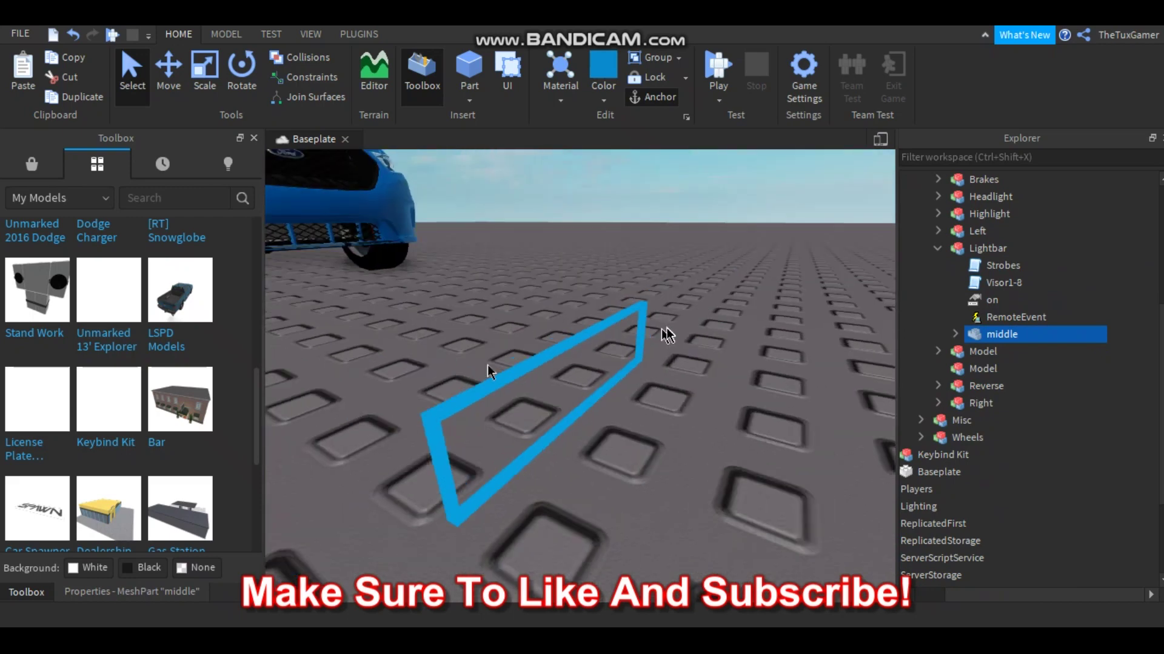
{"action": "scroll", "coordinate": [576, 374], "scroll_direction": "down", "scroll_amount": 3}
{"action": "left_click", "coordinate": [577, 375]}
{"action": "left_click", "coordinate": [657, 397]}
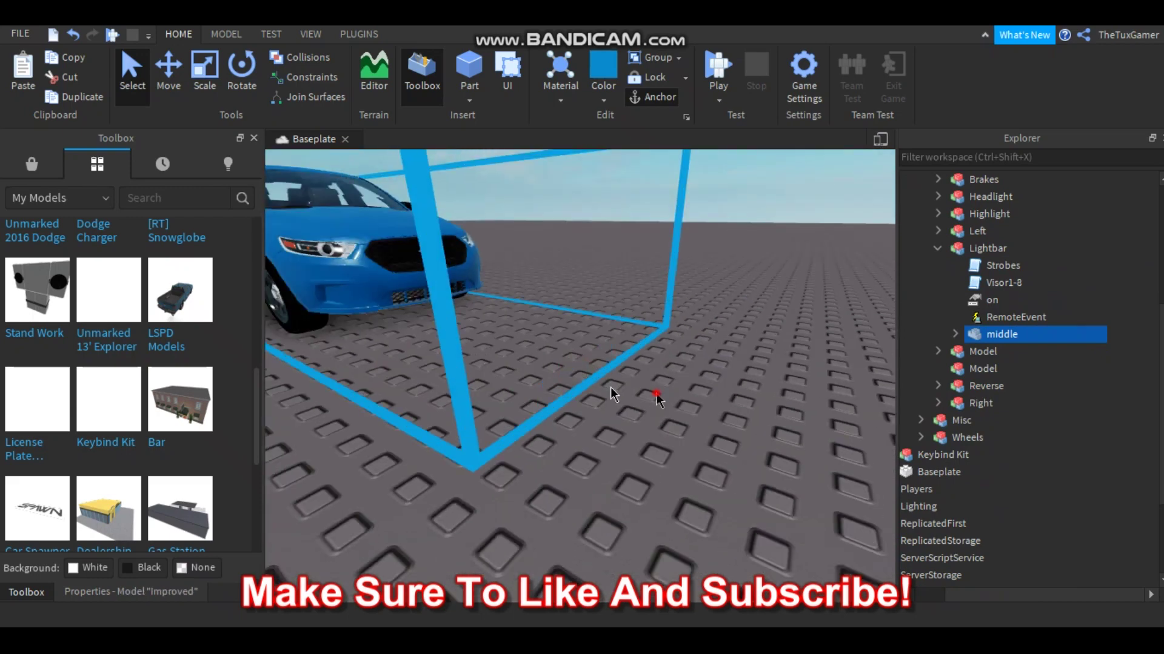
{"action": "left_click", "coordinate": [581, 376], "text": "alt"}
{"action": "left_click", "coordinate": [167, 73]}
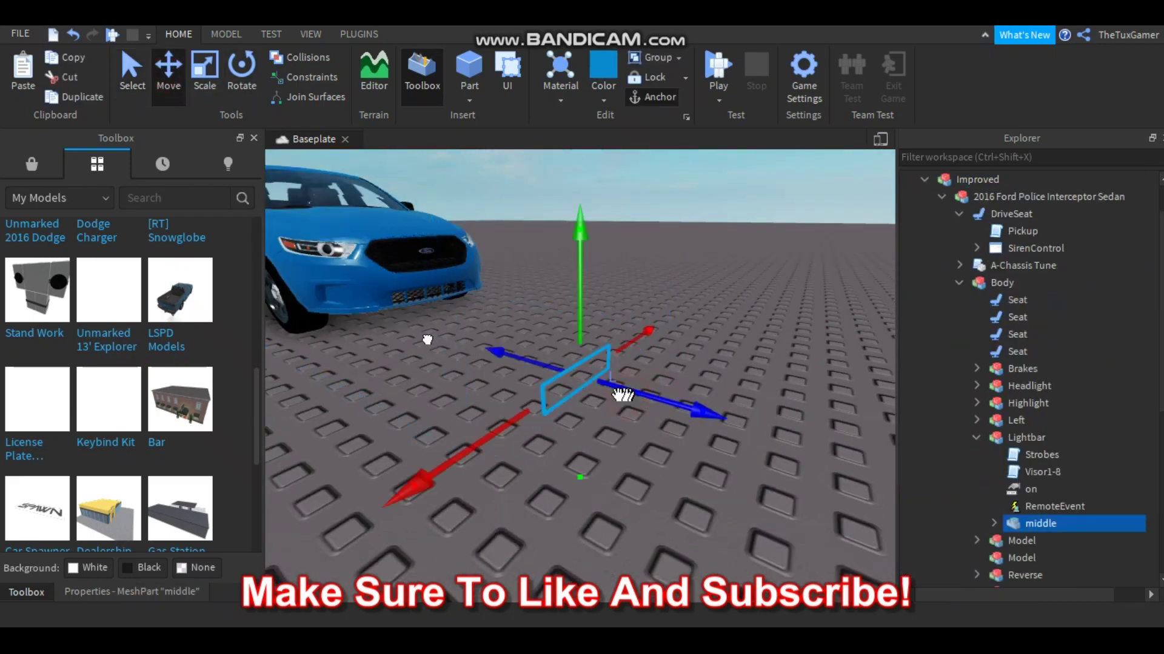
{"action": "left_click_drag", "start_coordinate": [623, 395], "coordinate": [402, 329]}
{"action": "key", "text": "f"}
{"action": "right_click_drag", "start_coordinate": [401, 330], "coordinate": [400, 332]}
{"action": "scroll", "coordinate": [400, 332], "scroll_direction": "down", "scroll_amount": 3}
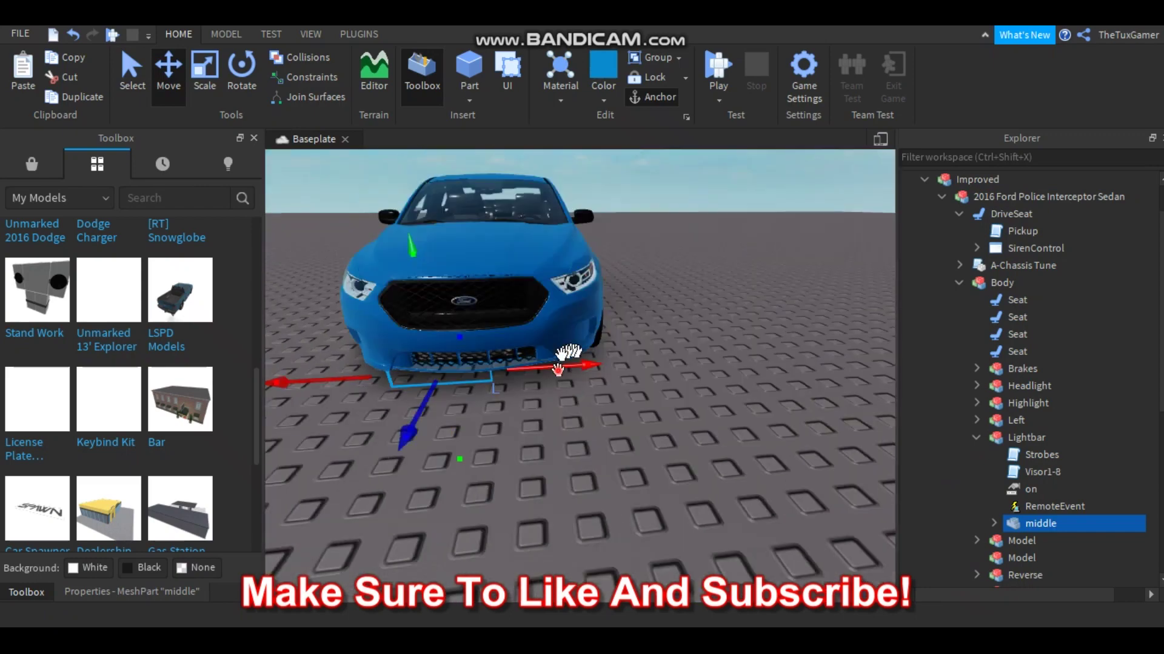
Step: Center the middle part on the front bumper and raise it to grille height
{"action": "left_click_drag", "start_coordinate": [452, 452], "coordinate": [456, 457]}
{"action": "key", "text": "f"}
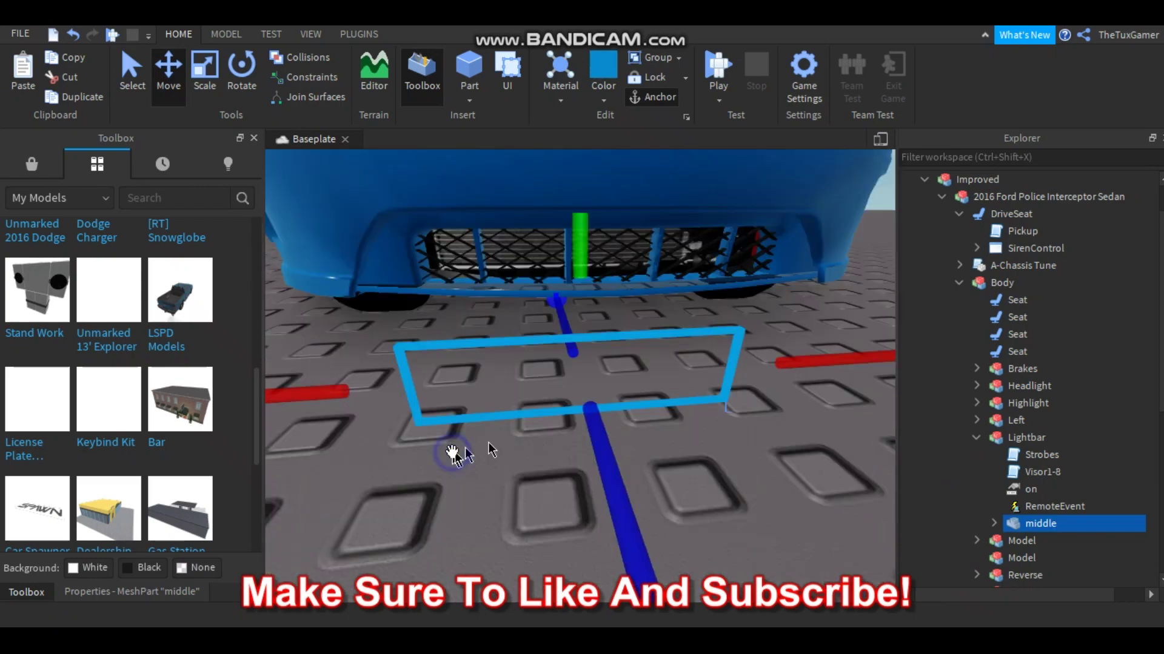
{"action": "right_click_drag", "start_coordinate": [456, 457], "coordinate": [452, 452]}
{"action": "scroll", "coordinate": [532, 405], "scroll_direction": "down", "scroll_amount": 2}
{"action": "left_click_drag", "start_coordinate": [577, 322], "coordinate": [585, 187]}
{"action": "key", "text": "f"}
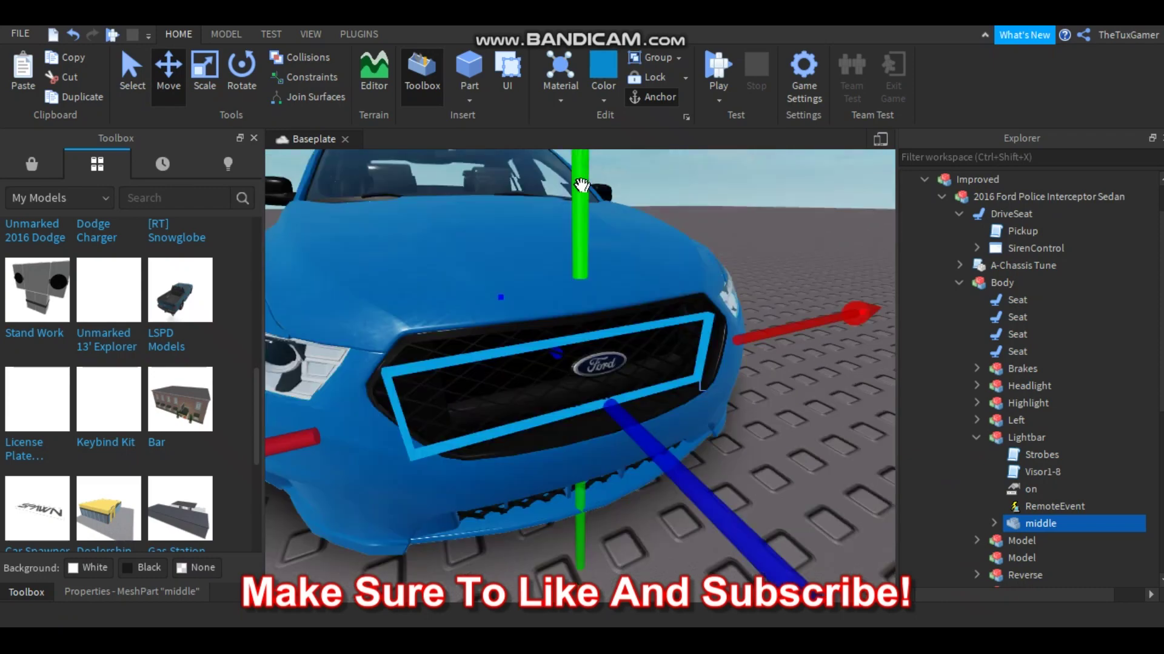
{"action": "right_click_drag", "start_coordinate": [582, 187], "coordinate": [580, 185]}
{"action": "scroll", "coordinate": [580, 185], "scroll_direction": "down", "scroll_amount": 1}
Step: Reselect the middle part and pull it forward, clear of the grille
{"action": "right_click_drag", "start_coordinate": [686, 329], "coordinate": [749, 454]}
{"action": "scroll", "coordinate": [748, 359], "scroll_direction": "down", "scroll_amount": 2}
{"action": "scroll", "coordinate": [748, 454], "scroll_direction": "down", "scroll_amount": 2}
{"action": "left_click", "coordinate": [747, 453]}
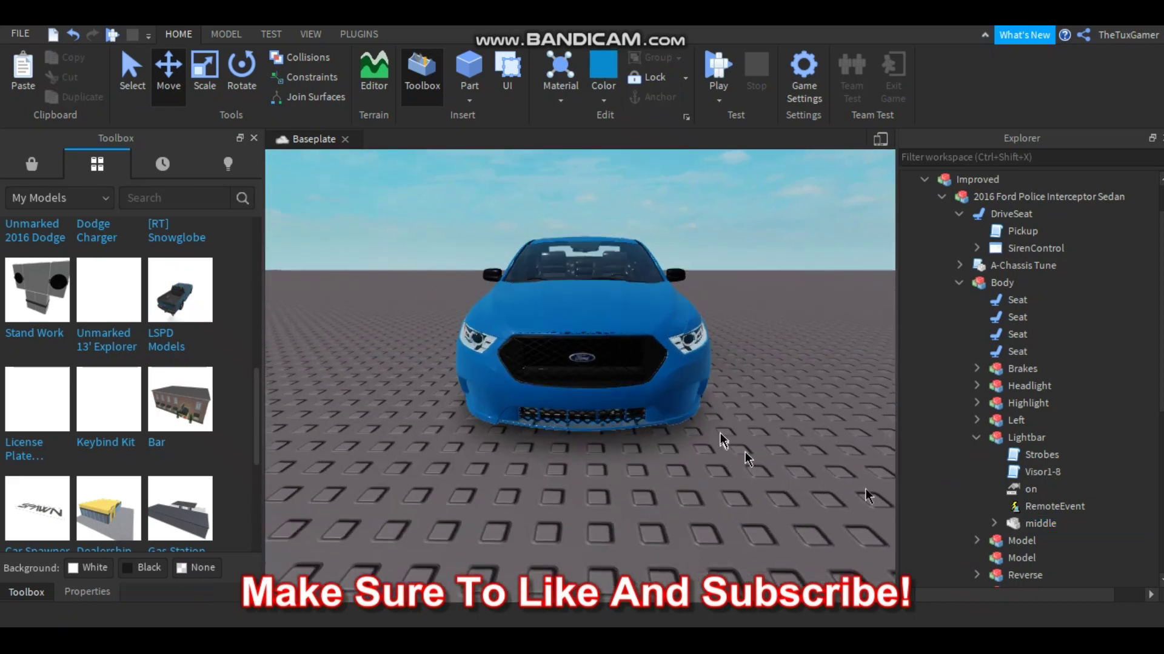
{"action": "left_click", "coordinate": [1023, 526]}
{"action": "left_click_drag", "start_coordinate": [568, 389], "coordinate": [532, 476]}
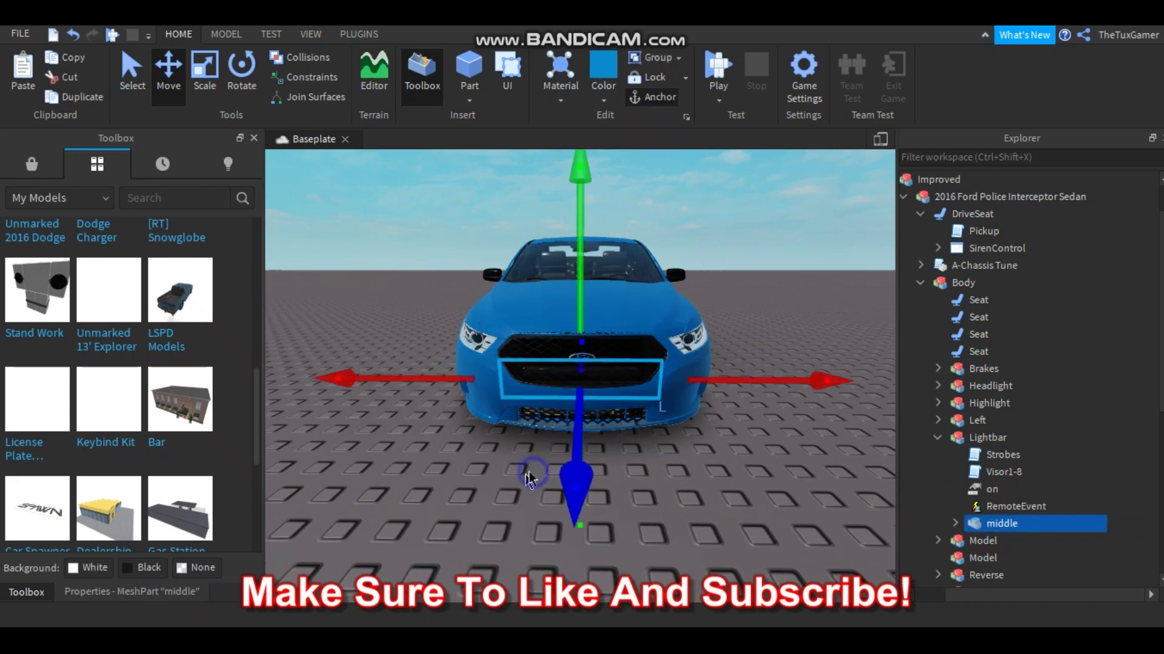
Step: Expand the middle part's surface properties and highlight its FrontSurface to check which way it faces
{"action": "right_click_drag", "start_coordinate": [532, 475], "coordinate": [525, 470]}
{"action": "left_click", "coordinate": [108, 590]}
{"action": "left_click", "coordinate": [108, 591]}
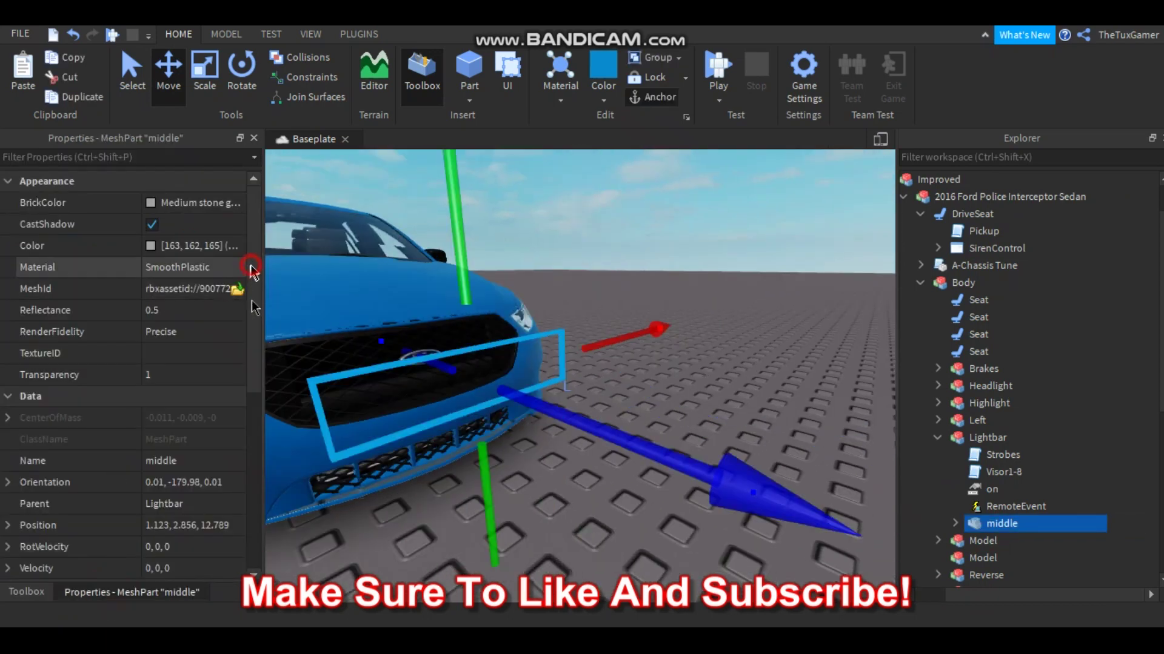
{"action": "scroll", "coordinate": [252, 300], "scroll_direction": "down", "scroll_amount": 6}
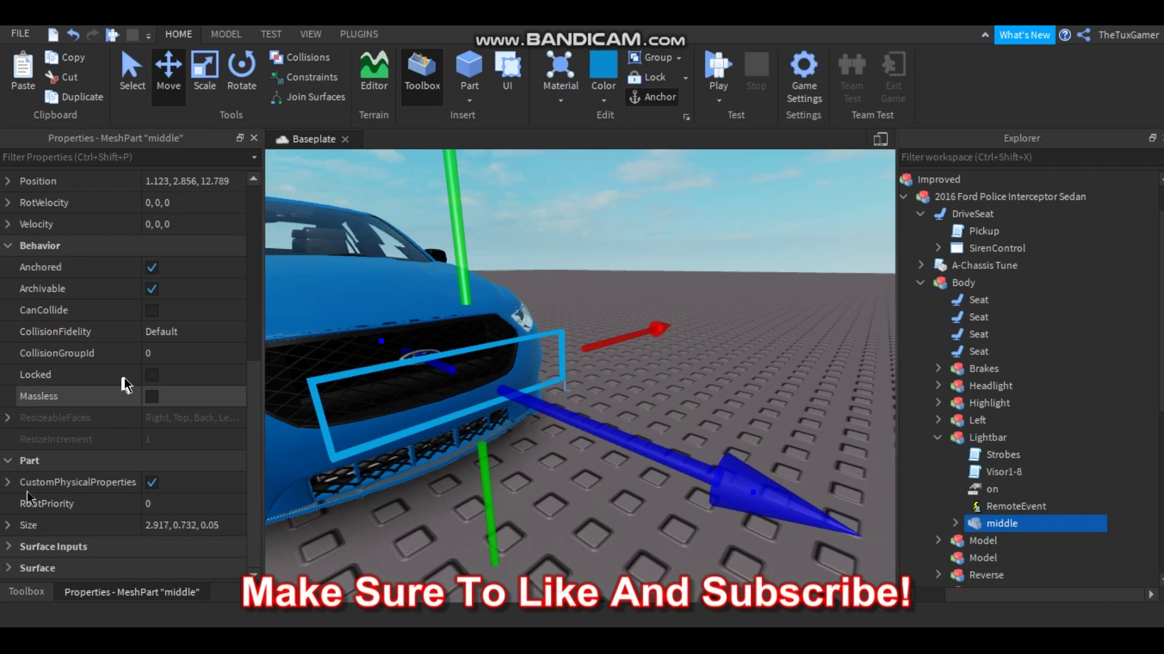
{"action": "left_click", "coordinate": [8, 568]}
{"action": "scroll", "coordinate": [9, 571], "scroll_direction": "down", "scroll_amount": 2}
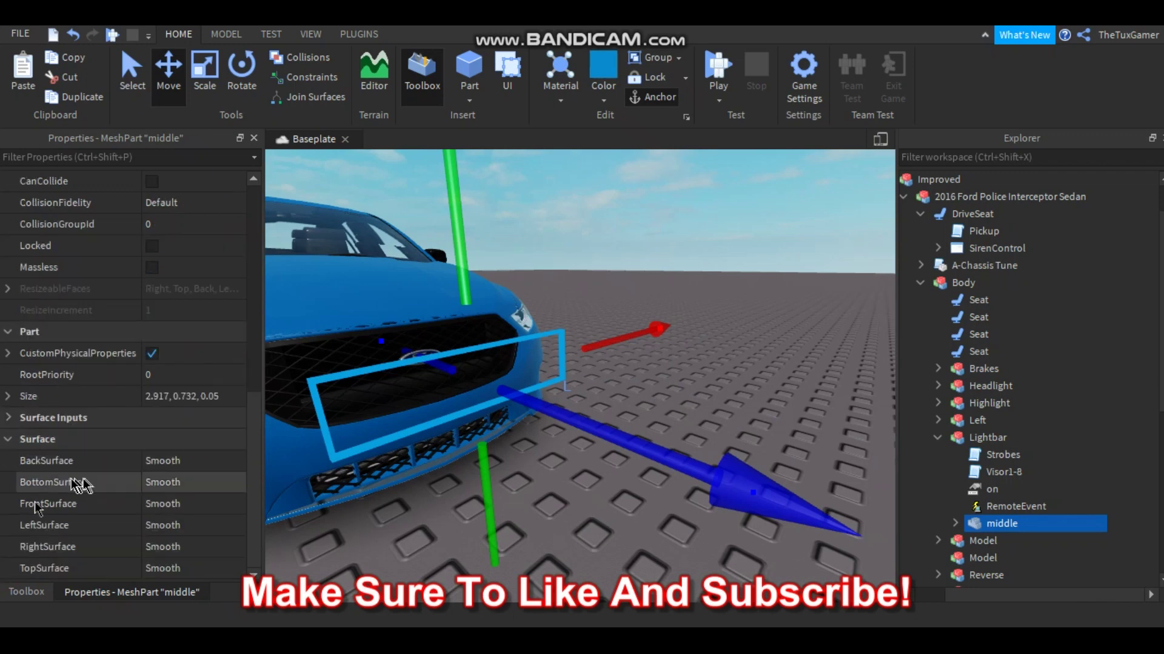
{"action": "left_click", "coordinate": [169, 506]}
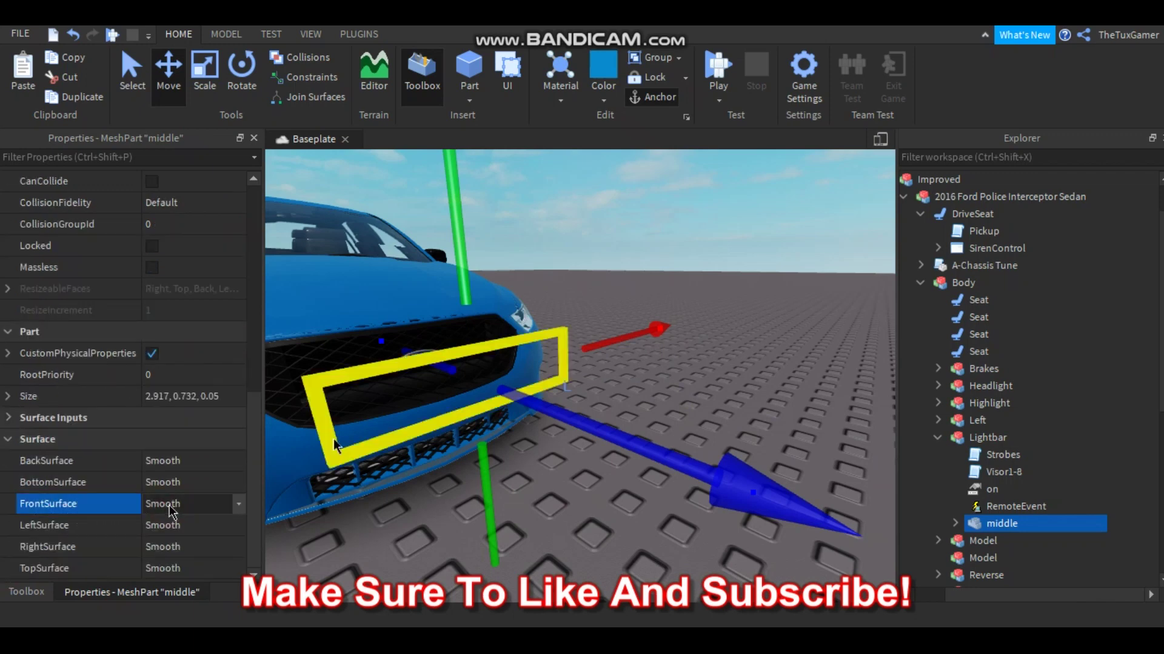
Step: Move the middle part back into the front of the car, behind the grille, and deselect it
{"action": "right_click_drag", "start_coordinate": [392, 391], "coordinate": [602, 418]}
{"action": "mouse_move", "coordinate": [589, 463]}
{"action": "right_mouse_down"}
{"action": "mouse_move", "coordinate": [537, 442]}
{"action": "mouse_move", "coordinate": [600, 456]}
{"action": "right_mouse_up"}
{"action": "right_click_drag", "start_coordinate": [671, 293], "coordinate": [630, 340]}
{"action": "left_click", "coordinate": [589, 419]}
{"action": "left_click", "coordinate": [1029, 522]}
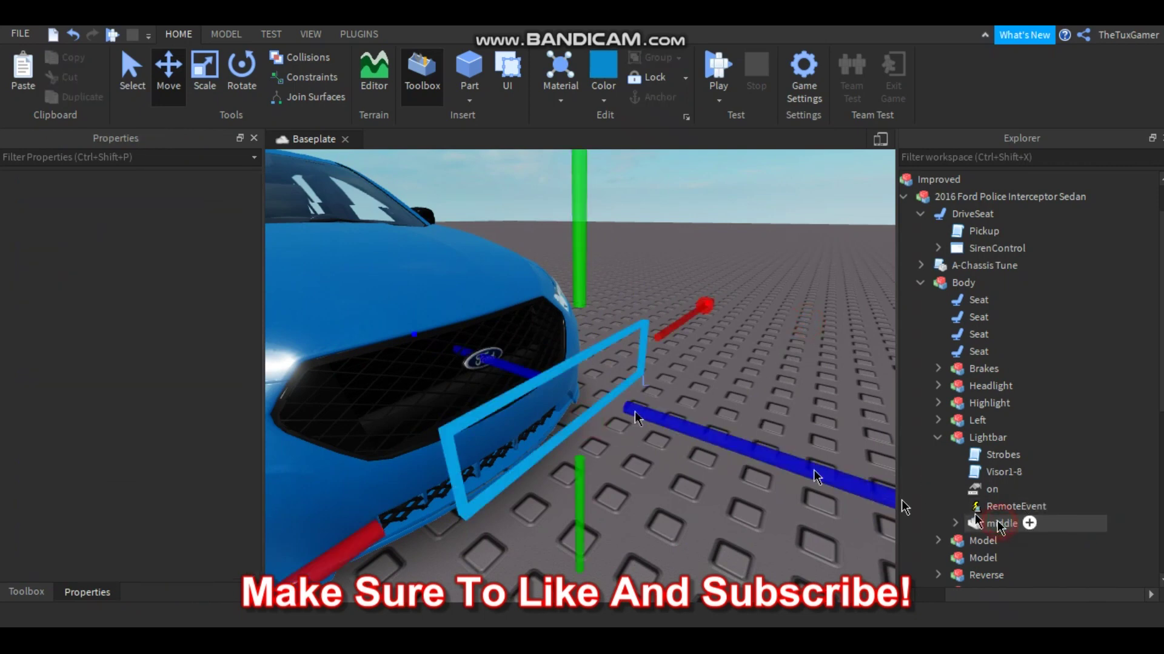
{"action": "right_click_drag", "start_coordinate": [727, 429], "coordinate": [463, 357]}
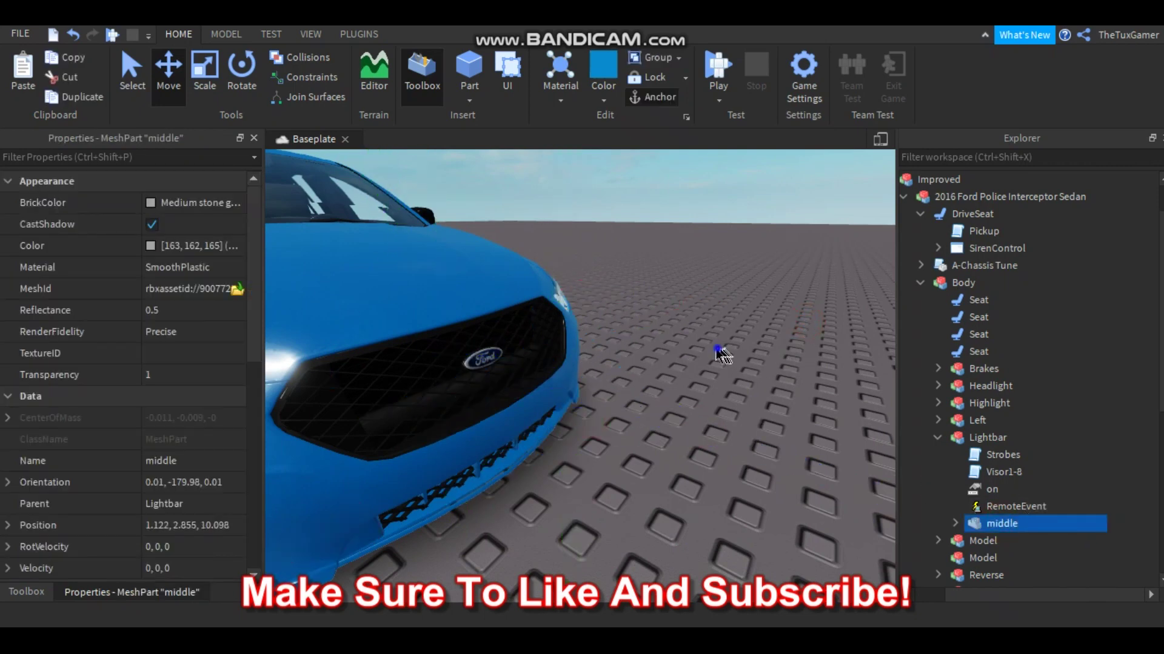
{"action": "left_click", "coordinate": [718, 348]}
{"action": "right_click_drag", "start_coordinate": [717, 349], "coordinate": [718, 348]}
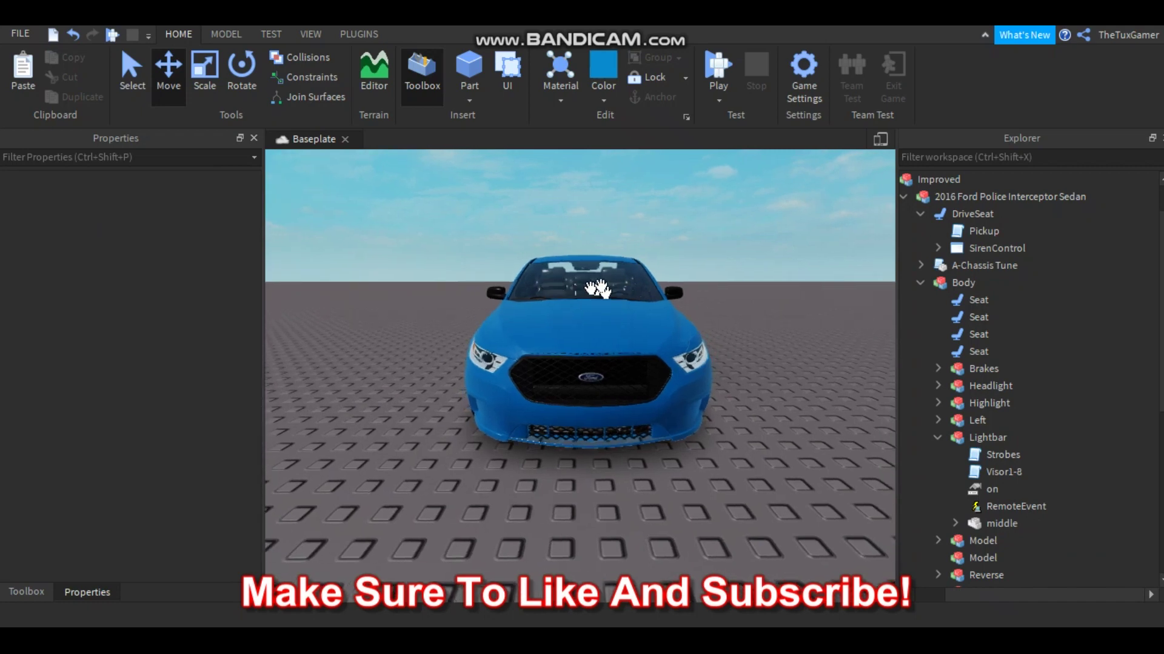
{"action": "scroll", "coordinate": [580, 325], "scroll_direction": "down", "scroll_amount": 5}
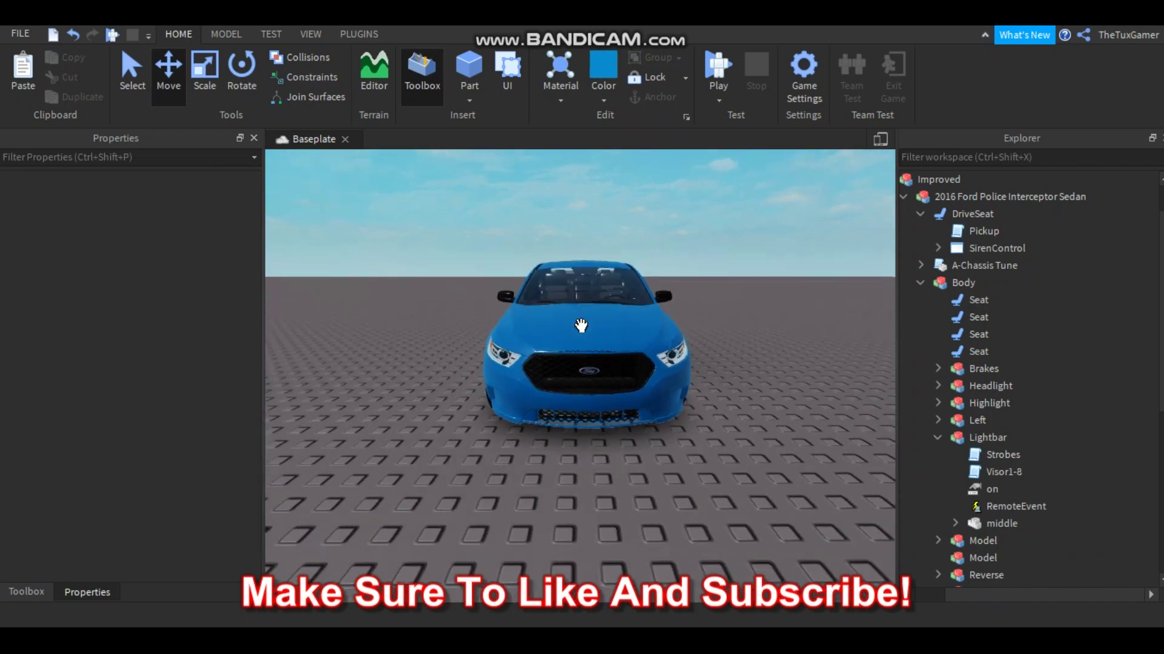
Step: Search the marketplace models for "Talon"
{"action": "left_click", "coordinate": [25, 591]}
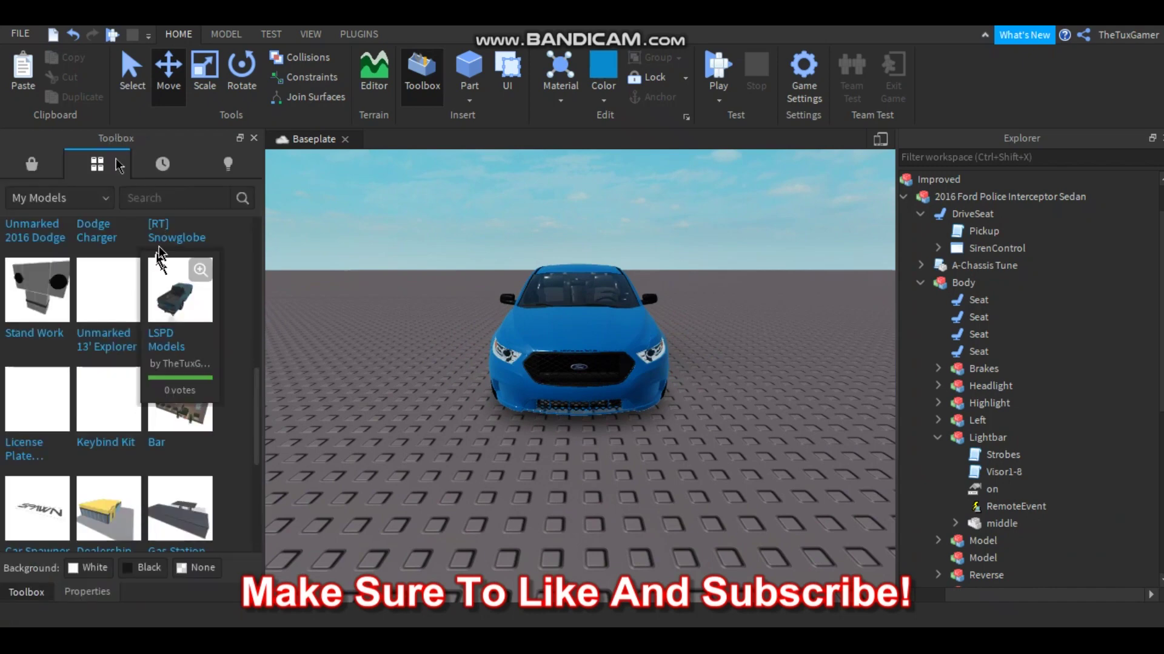
{"action": "scroll", "coordinate": [253, 294], "scroll_direction": "up", "scroll_amount": 10}
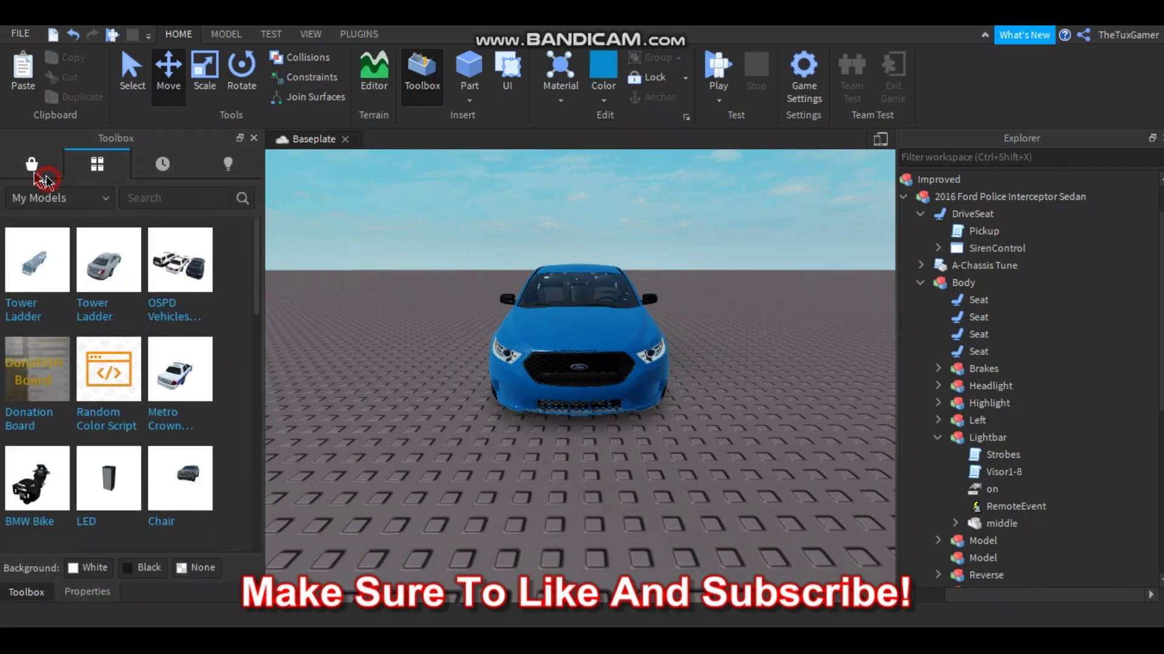
{"action": "left_click", "coordinate": [158, 209]}
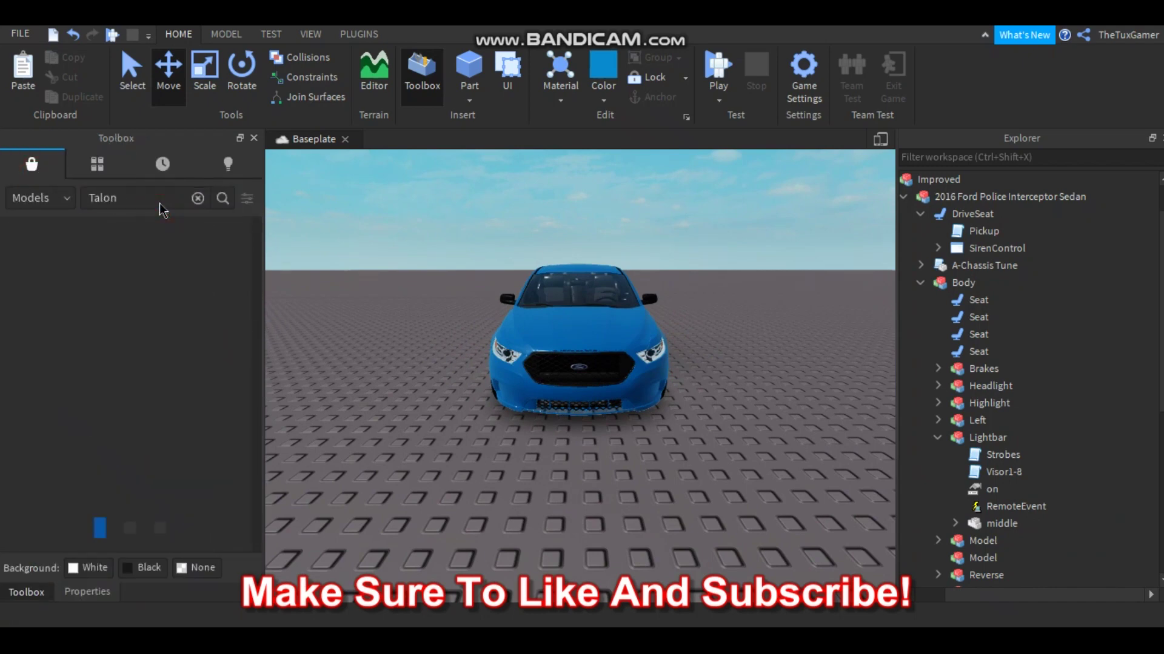
{"action": "key", "text": "Return"}
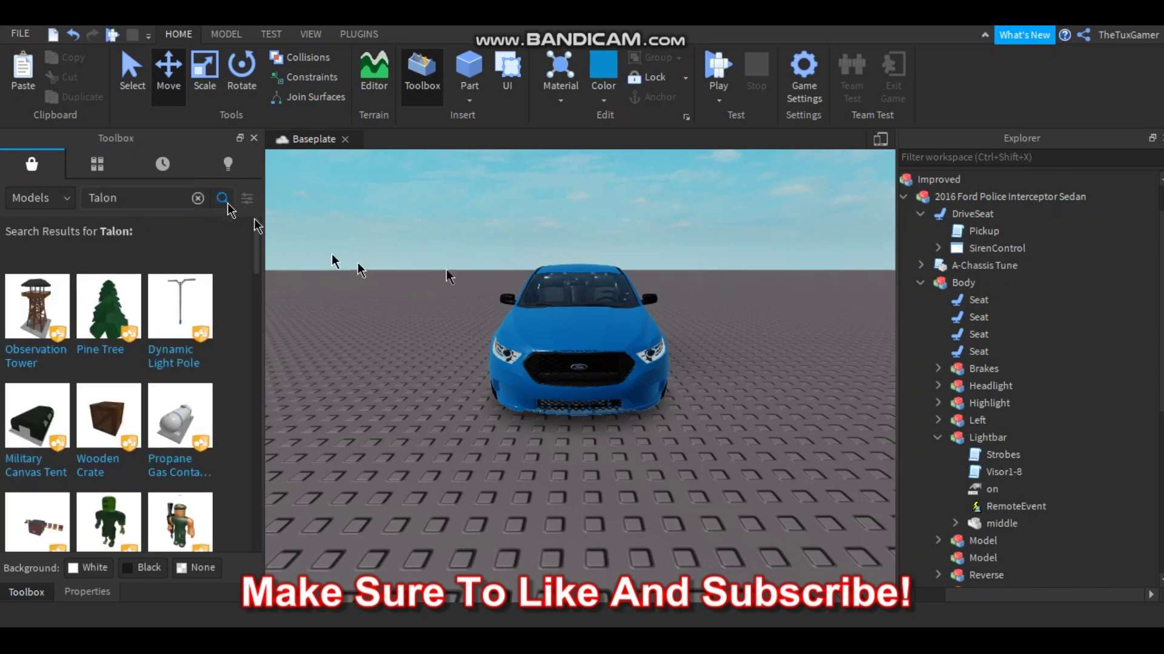
Step: Insert the [FREE]Whelen Talon Dual model above the car's hood
{"action": "scroll", "coordinate": [447, 270], "scroll_direction": "up", "scroll_amount": 4}
{"action": "right_click_drag", "start_coordinate": [446, 270], "coordinate": [448, 279]}
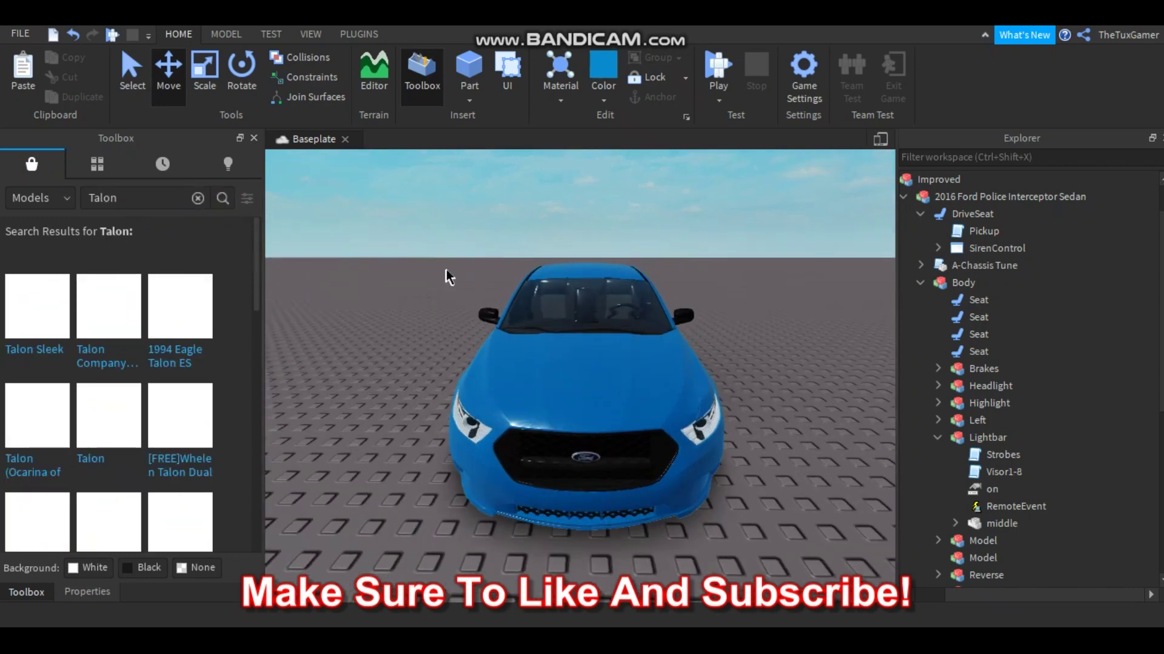
{"action": "key", "text": "e"}
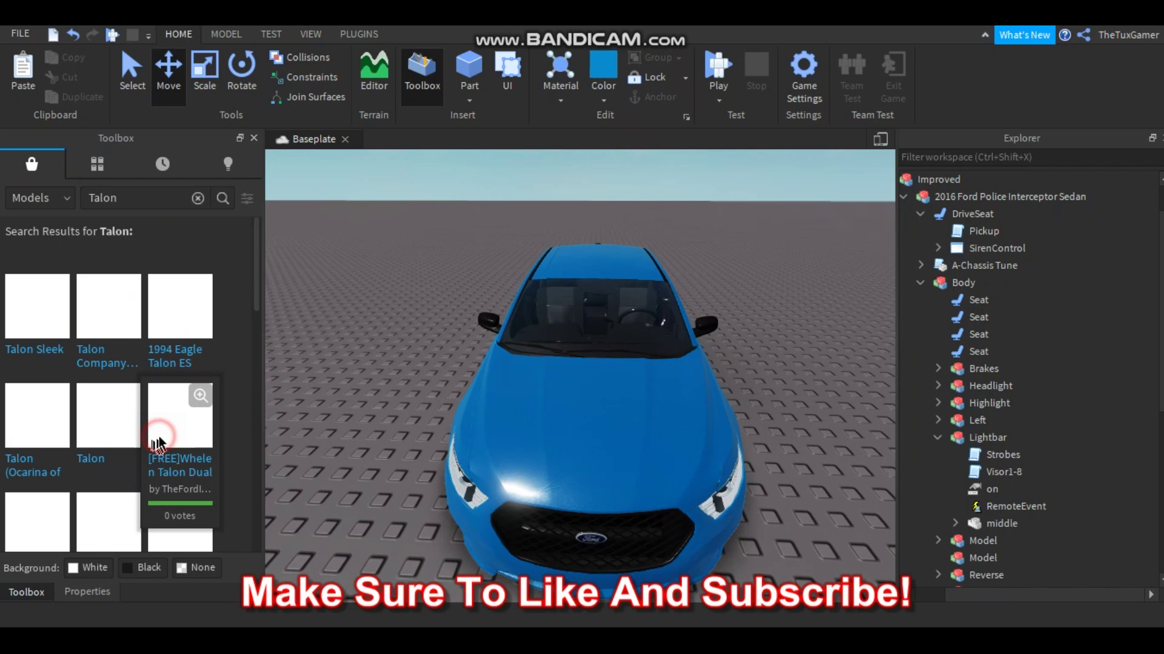
{"action": "left_click", "coordinate": [162, 438]}
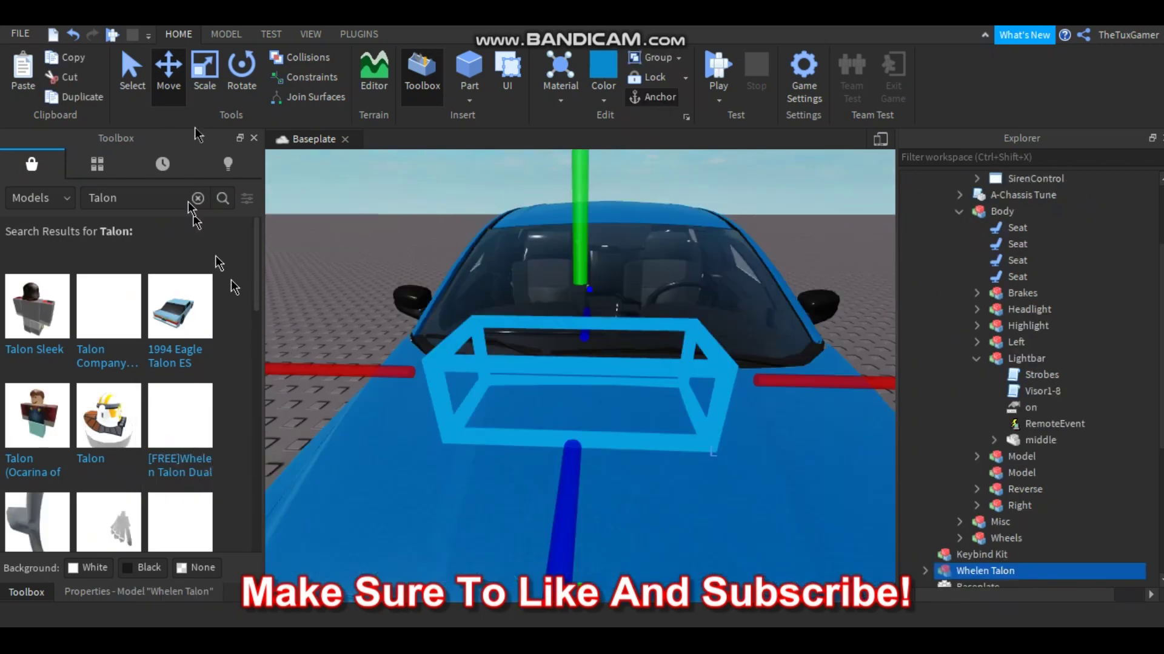
{"action": "key", "text": "f"}
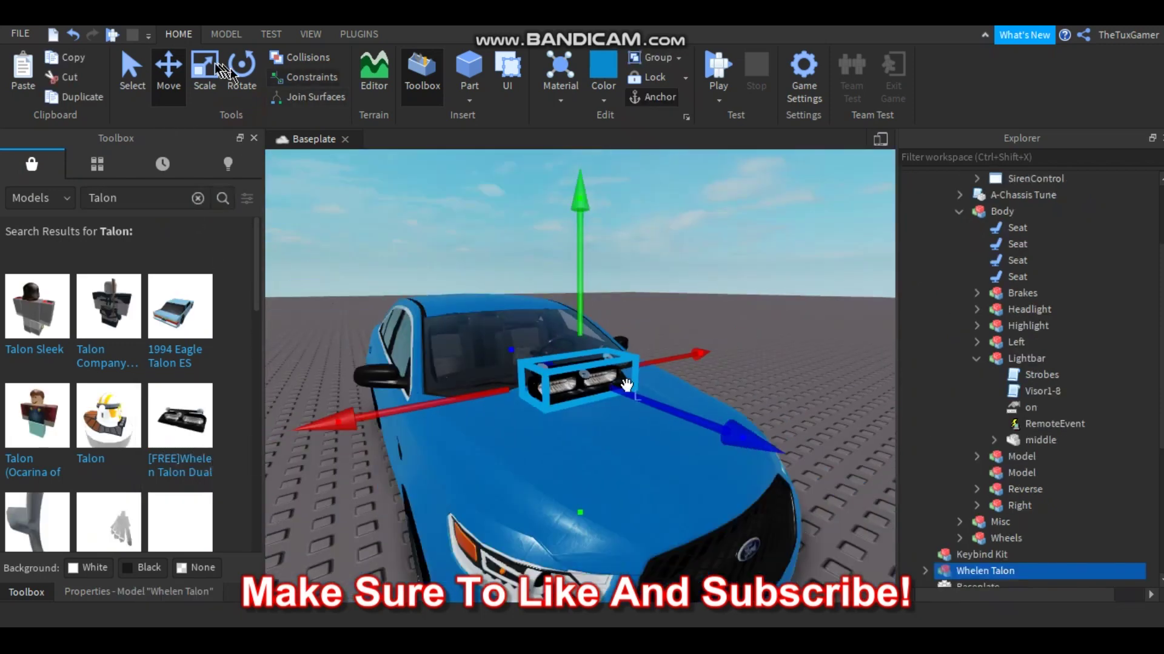
Step: Scale the Whelen Talon down and place it at the base of the windshield
{"action": "key", "text": "ctrl+3"}
{"action": "left_click_drag", "start_coordinate": [677, 358], "coordinate": [646, 372]}
{"action": "left_click", "coordinate": [124, 72]}
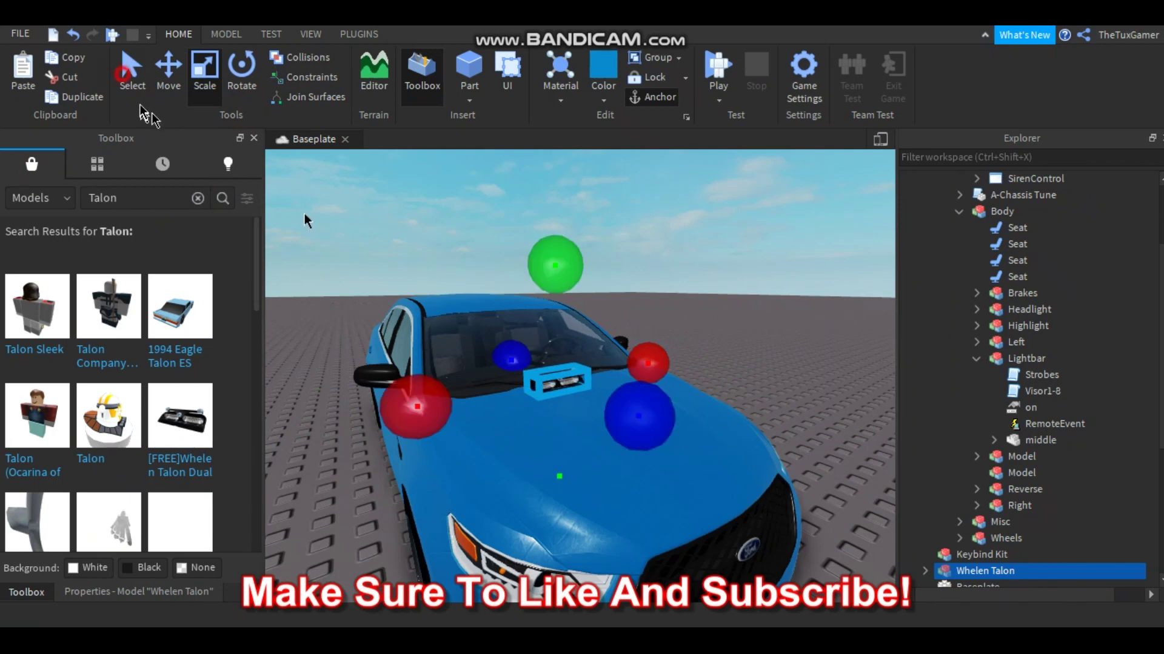
{"action": "left_click", "coordinate": [558, 382]}
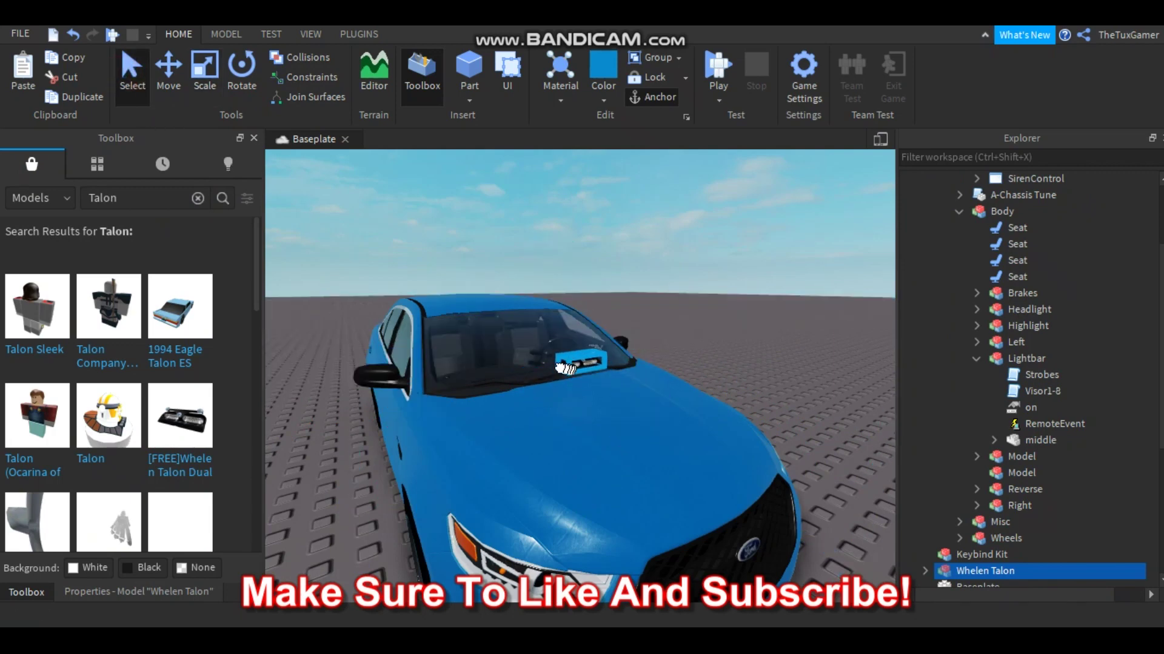
Step: Move the Whelen Talon back through the windshield and adjust its height inside the car
{"action": "right_click_drag", "start_coordinate": [543, 366], "coordinate": [647, 434]}
{"action": "key", "text": "f"}
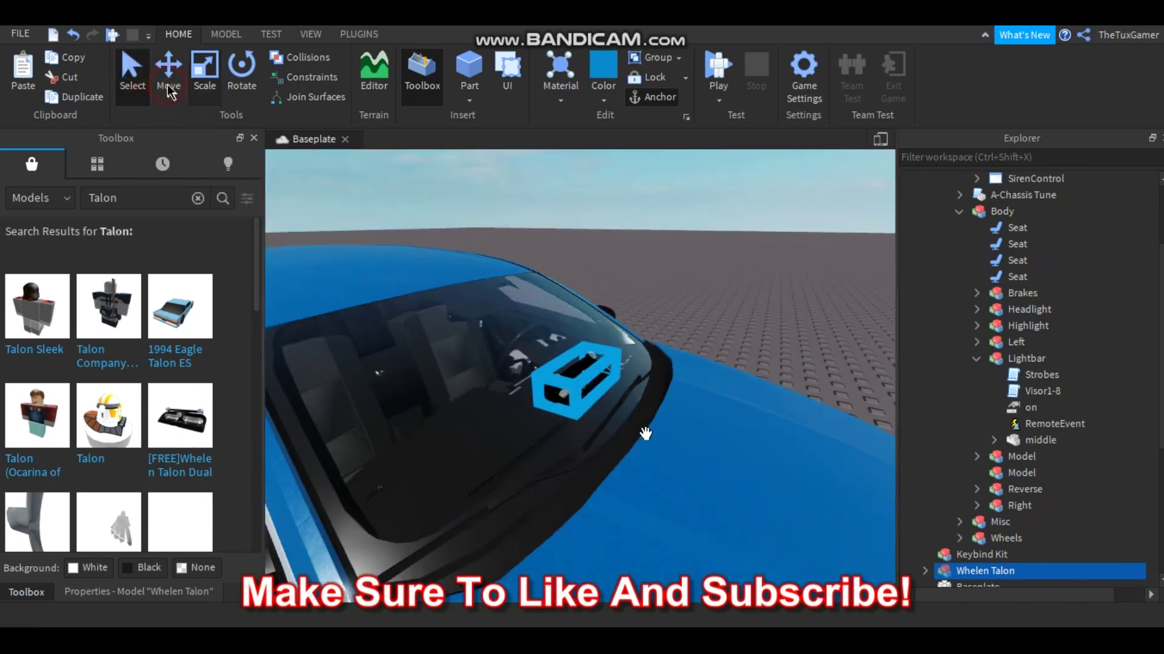
{"action": "left_click", "coordinate": [168, 86]}
{"action": "left_click_drag", "start_coordinate": [647, 393], "coordinate": [603, 381]}
{"action": "left_click_drag", "start_coordinate": [517, 271], "coordinate": [519, 275]}
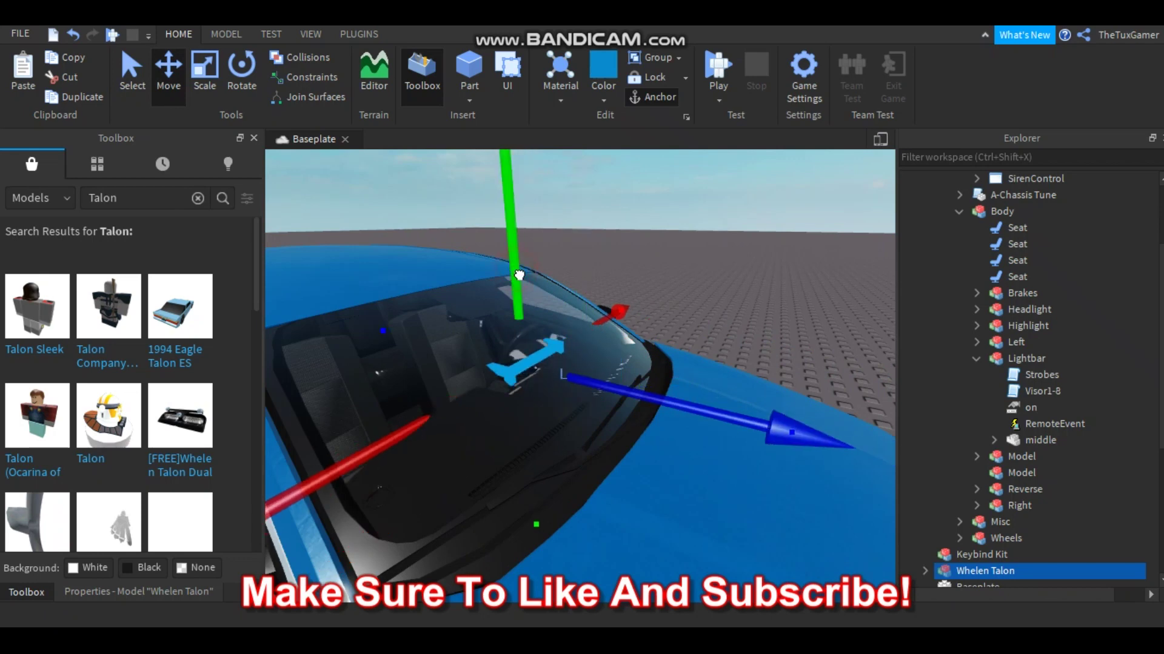
Step: Fine-tune the Whelen Talon's position above the dashboard, just behind the windshield
{"action": "key", "text": "f"}
{"action": "mouse_move", "coordinate": [519, 275]}
{"action": "right_mouse_down"}
{"action": "mouse_move", "coordinate": [511, 268]}
{"action": "mouse_move", "coordinate": [521, 274]}
{"action": "right_mouse_up"}
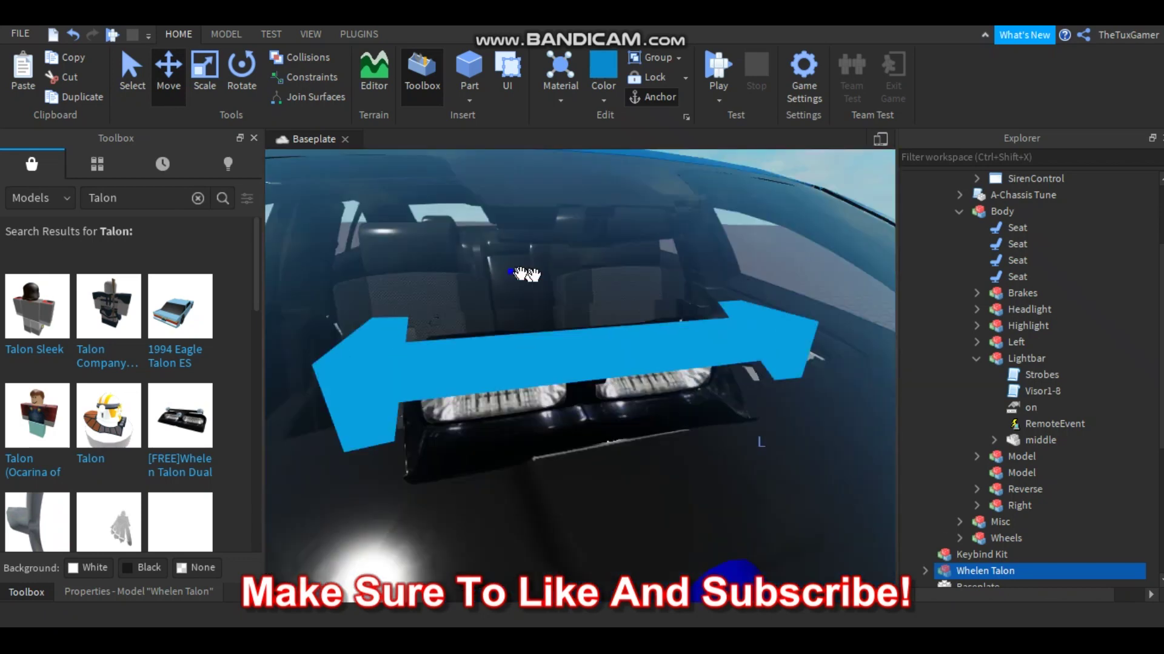
{"action": "scroll", "coordinate": [521, 274], "scroll_direction": "down", "scroll_amount": 5}
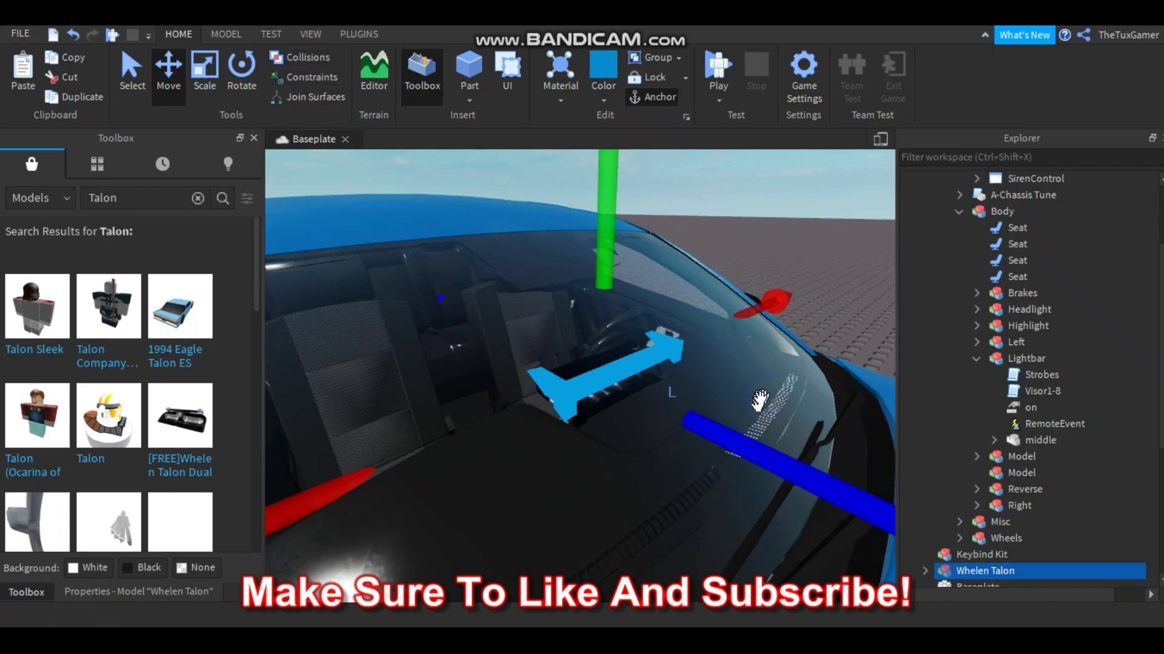
{"action": "right_click_drag", "start_coordinate": [759, 400], "coordinate": [762, 405]}
{"action": "left_click_drag", "start_coordinate": [766, 413], "coordinate": [720, 405]}
{"action": "right_click_drag", "start_coordinate": [739, 367], "coordinate": [726, 371]}
{"action": "scroll", "coordinate": [726, 370], "scroll_direction": "down", "scroll_amount": 3}
{"action": "left_click_drag", "start_coordinate": [678, 353], "coordinate": [696, 359]}
{"action": "scroll", "coordinate": [698, 361], "scroll_direction": "up", "scroll_amount": 3}
{"action": "right_click_drag", "start_coordinate": [698, 361], "coordinate": [694, 318]}
{"action": "scroll", "coordinate": [694, 318], "scroll_direction": "down", "scroll_amount": 3}
Step: Set the window glass mesh's material to SmoothPlastic and its color to Really black, then deselect it
{"action": "left_click", "coordinate": [725, 309]}
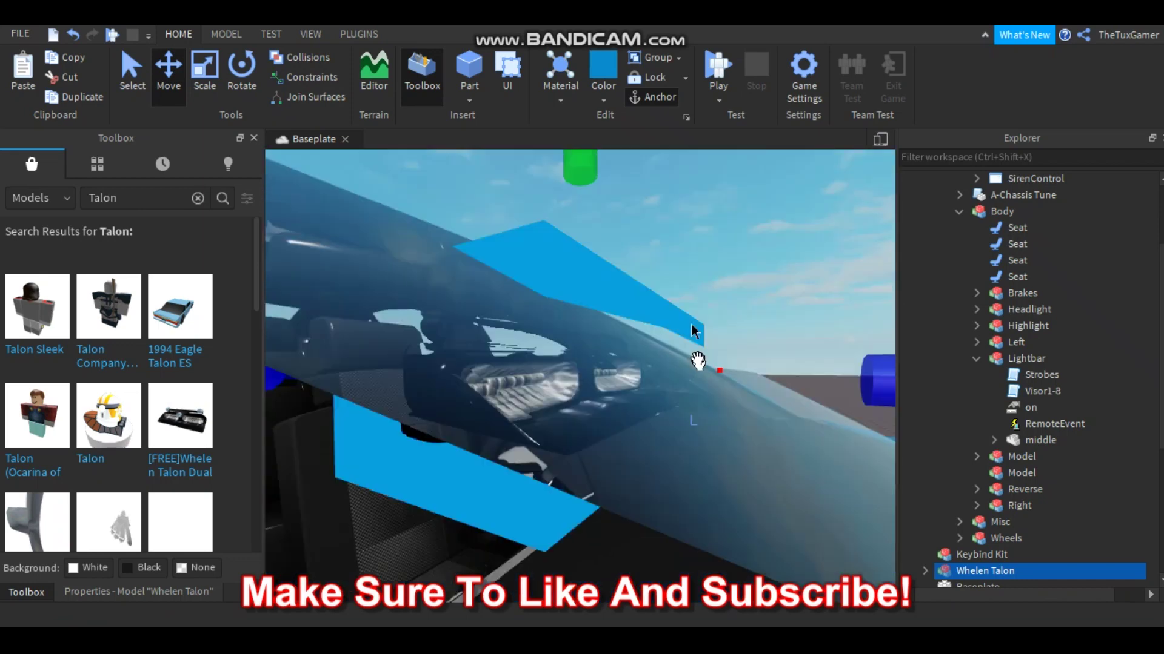
{"action": "scroll", "coordinate": [667, 330], "scroll_direction": "down", "scroll_amount": 5}
{"action": "left_click", "coordinate": [584, 345]}
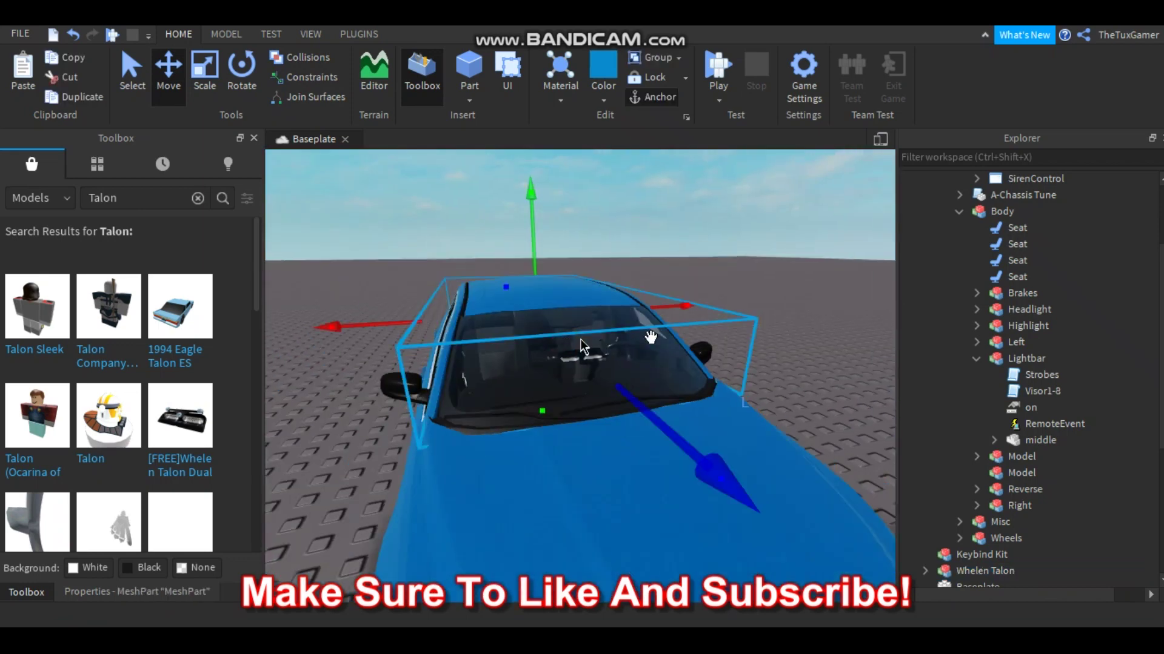
{"action": "left_click", "coordinate": [159, 588]}
{"action": "left_click", "coordinate": [185, 269]}
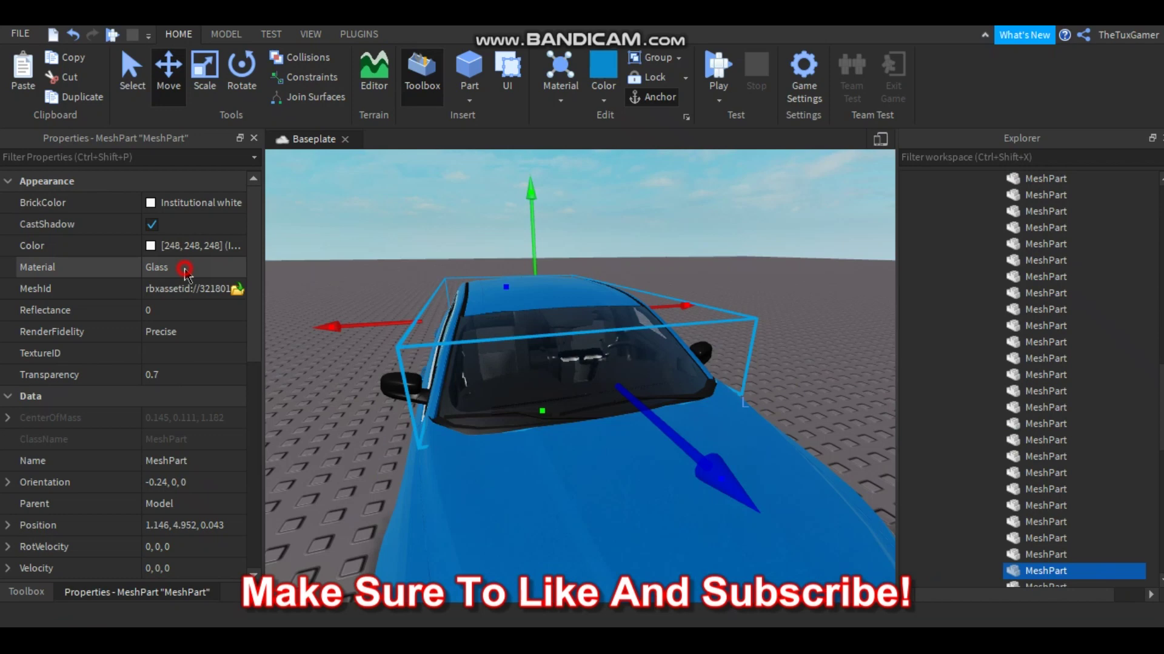
{"action": "key", "text": "s"}
{"action": "left_click", "coordinate": [147, 203]}
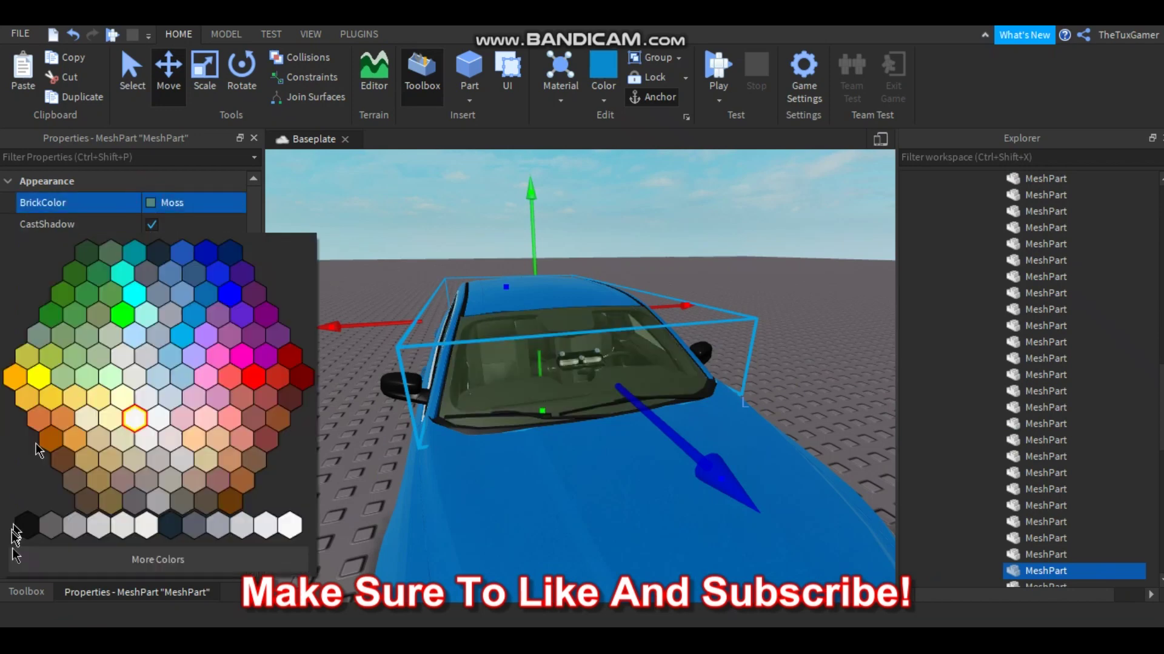
{"action": "left_click", "coordinate": [19, 533]}
{"action": "left_click", "coordinate": [323, 247]}
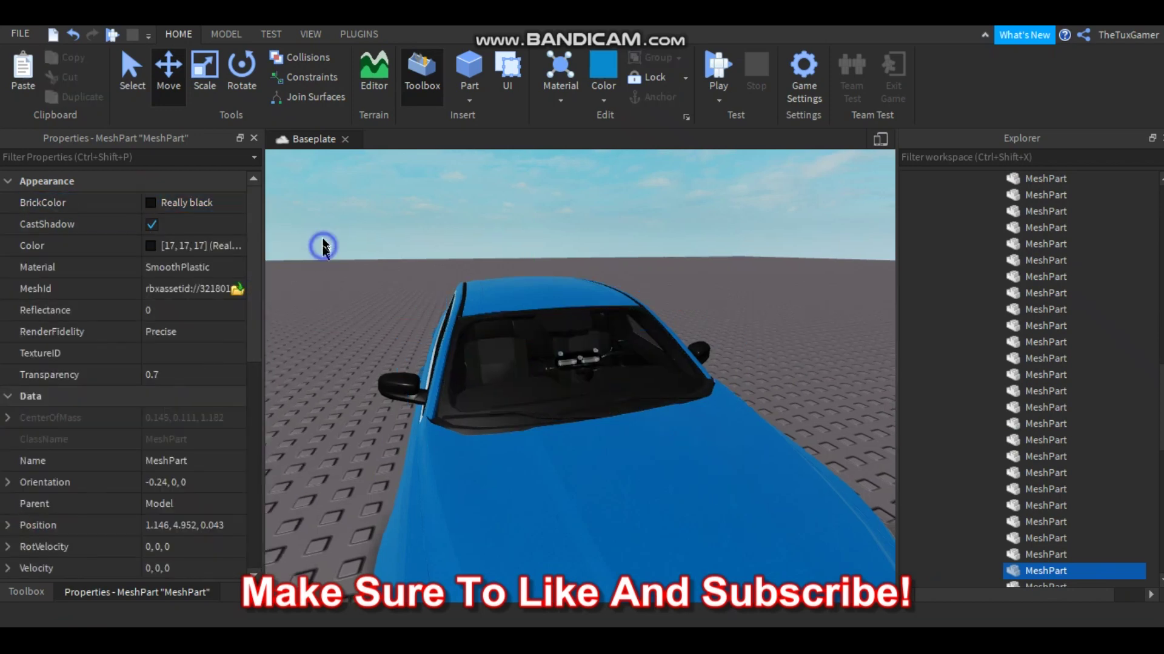
Step: Insert a block part and move it from the hood back to the windshield
{"action": "key", "text": "w"}
{"action": "right_click_drag", "start_coordinate": [322, 246], "coordinate": [324, 252]}
{"action": "key", "text": "q"}
{"action": "key", "text": "s"}
{"action": "left_click", "coordinate": [469, 96]}
{"action": "left_click", "coordinate": [474, 122]}
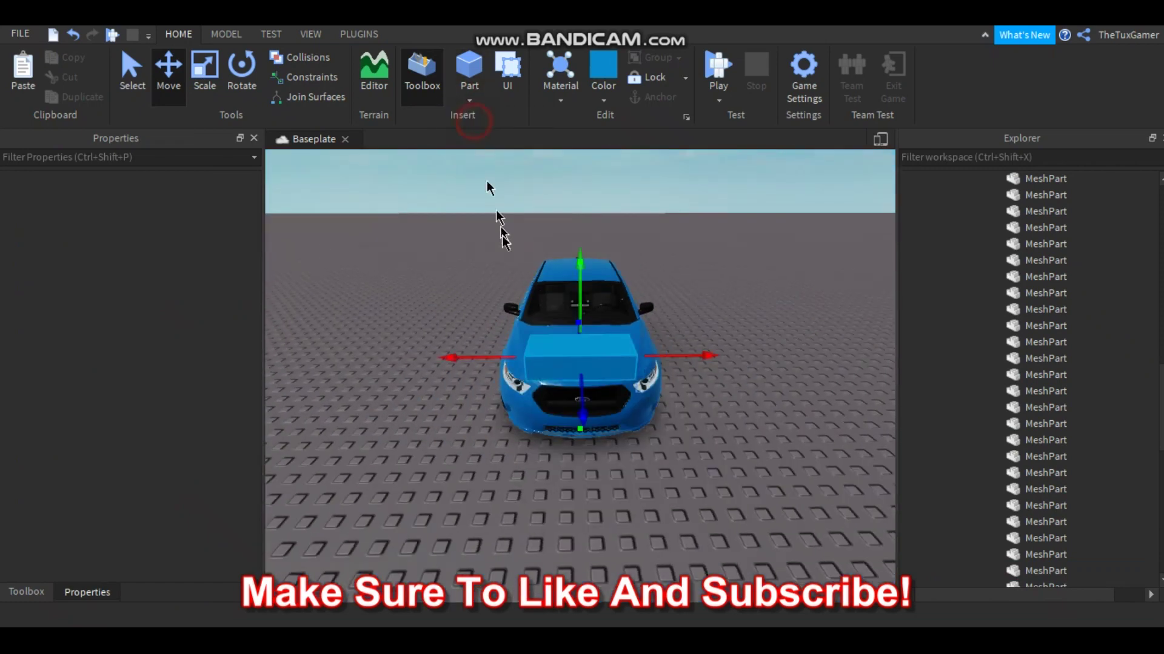
{"action": "key", "text": "f"}
{"action": "right_click_drag", "start_coordinate": [503, 228], "coordinate": [527, 266]}
{"action": "scroll", "coordinate": [694, 421], "scroll_direction": "down", "scroll_amount": 1}
{"action": "left_click_drag", "start_coordinate": [707, 429], "coordinate": [428, 334]}
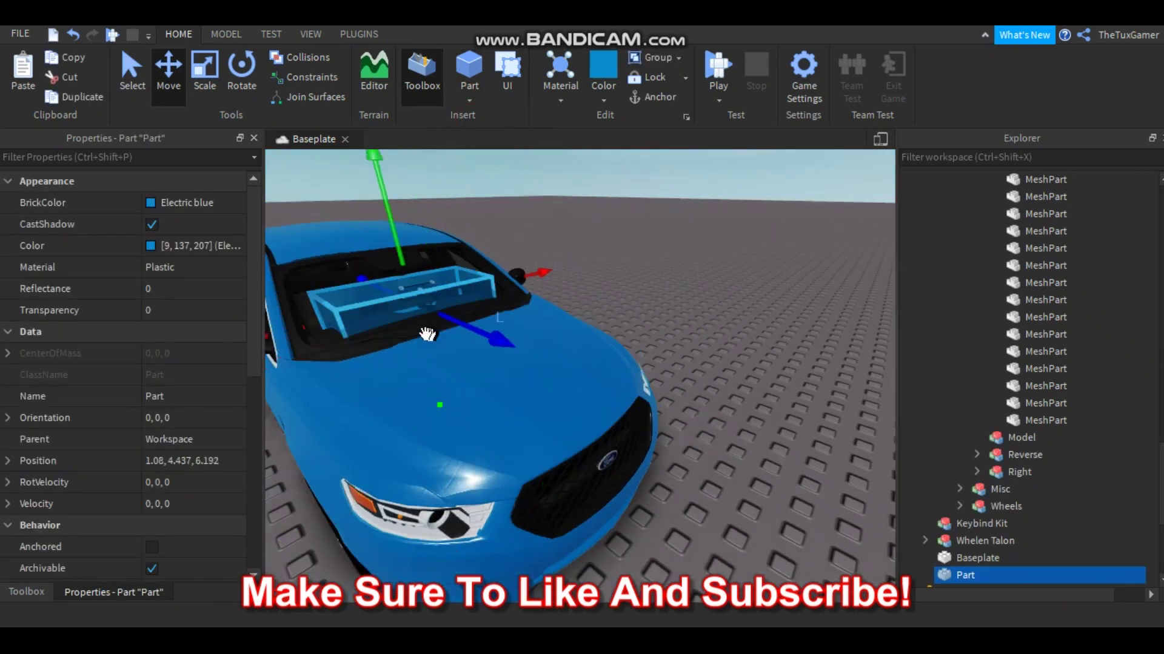
Step: Move the block part farther back into the car so it lines up with the face of the Whelen Talon
{"action": "key", "text": "f"}
{"action": "right_click_drag", "start_coordinate": [447, 335], "coordinate": [444, 337]}
{"action": "scroll", "coordinate": [445, 337], "scroll_direction": "up", "scroll_amount": 2}
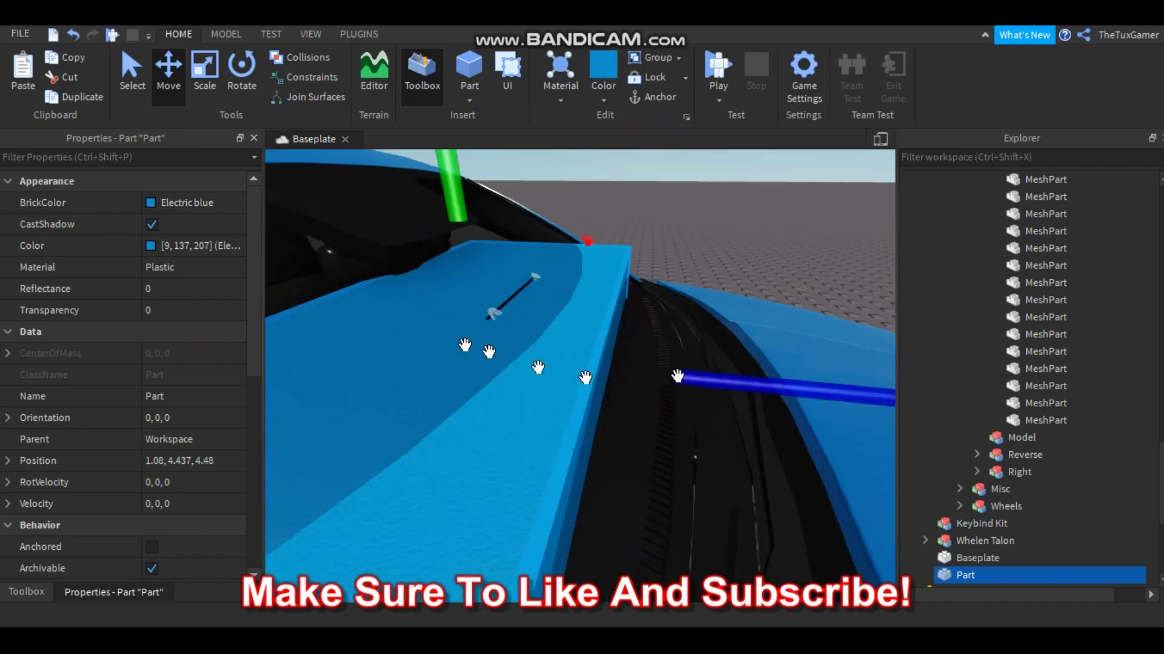
{"action": "left_click_drag", "start_coordinate": [678, 376], "coordinate": [555, 372]}
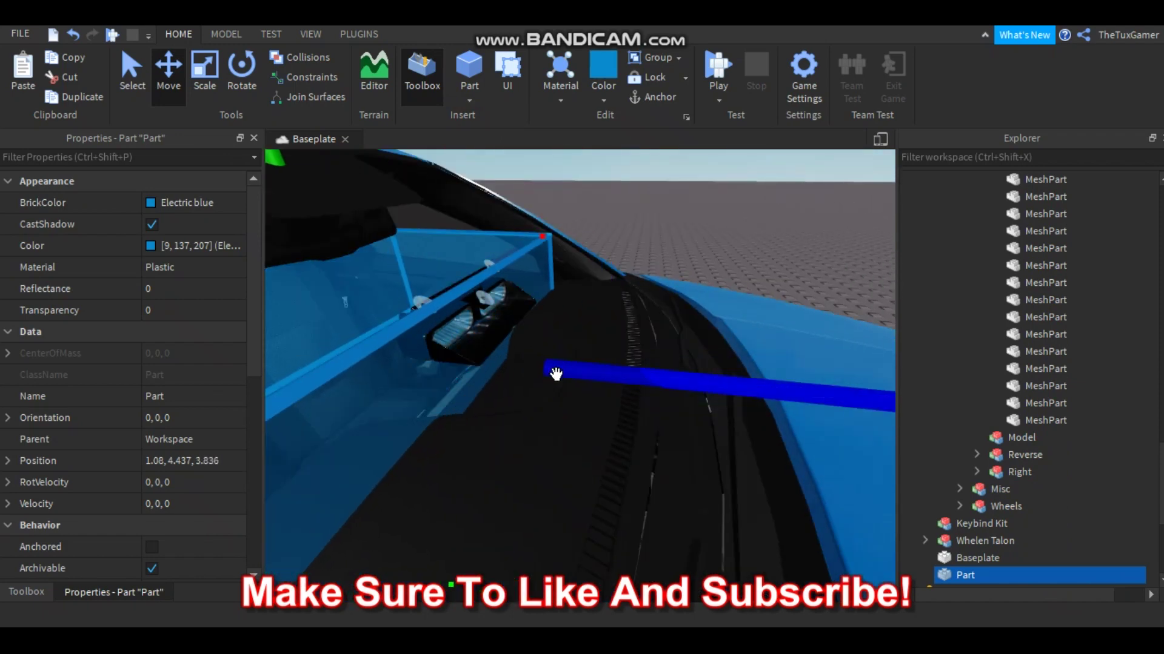
{"action": "right_click_drag", "start_coordinate": [547, 371], "coordinate": [559, 370]}
{"action": "left_click_drag", "start_coordinate": [571, 367], "coordinate": [581, 367]}
{"action": "right_click_drag", "start_coordinate": [578, 368], "coordinate": [553, 350]}
Step: Scale the block part to a thin panel as wide as the Whelen Talon's passenger-side light
{"action": "left_click_drag", "start_coordinate": [776, 229], "coordinate": [686, 290]}
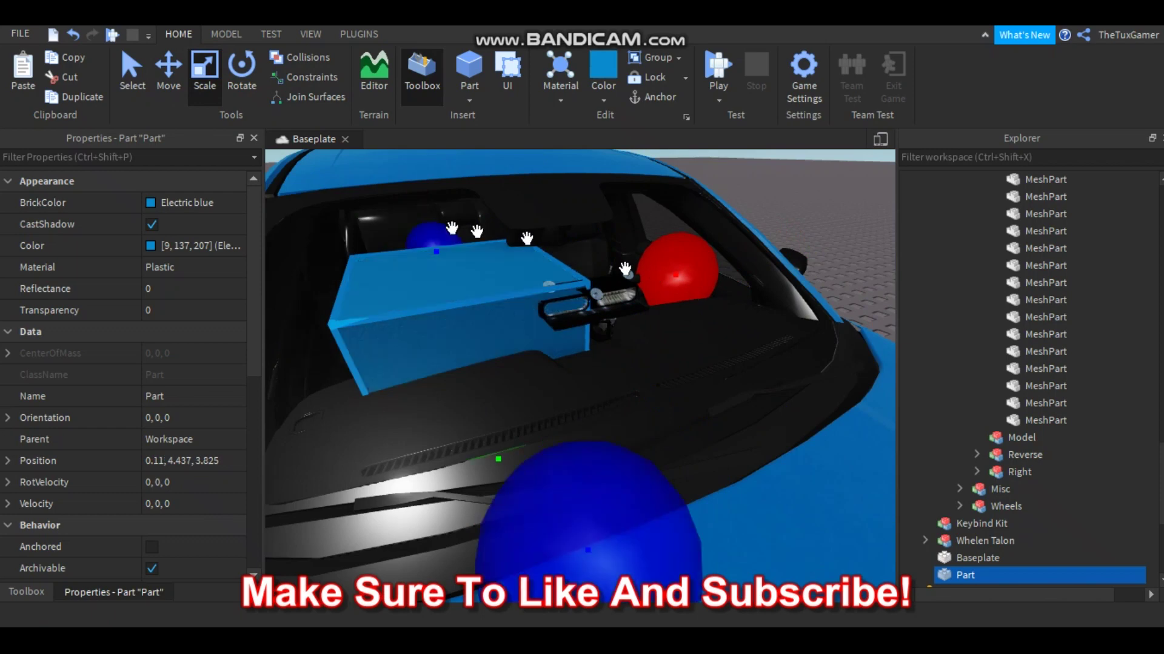
{"action": "left_click_drag", "start_coordinate": [443, 239], "coordinate": [457, 278]}
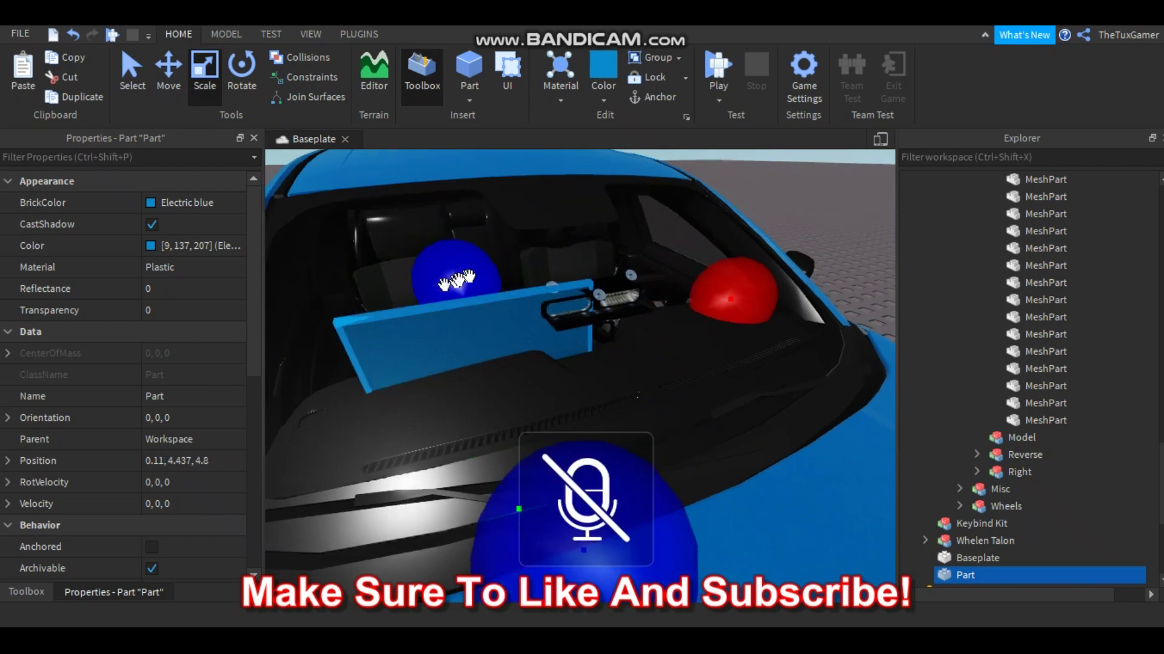
{"action": "right_click_drag", "start_coordinate": [457, 278], "coordinate": [462, 275]}
{"action": "scroll", "coordinate": [462, 275], "scroll_direction": "down", "scroll_amount": 3}
{"action": "left_click_drag", "start_coordinate": [363, 315], "coordinate": [464, 344]}
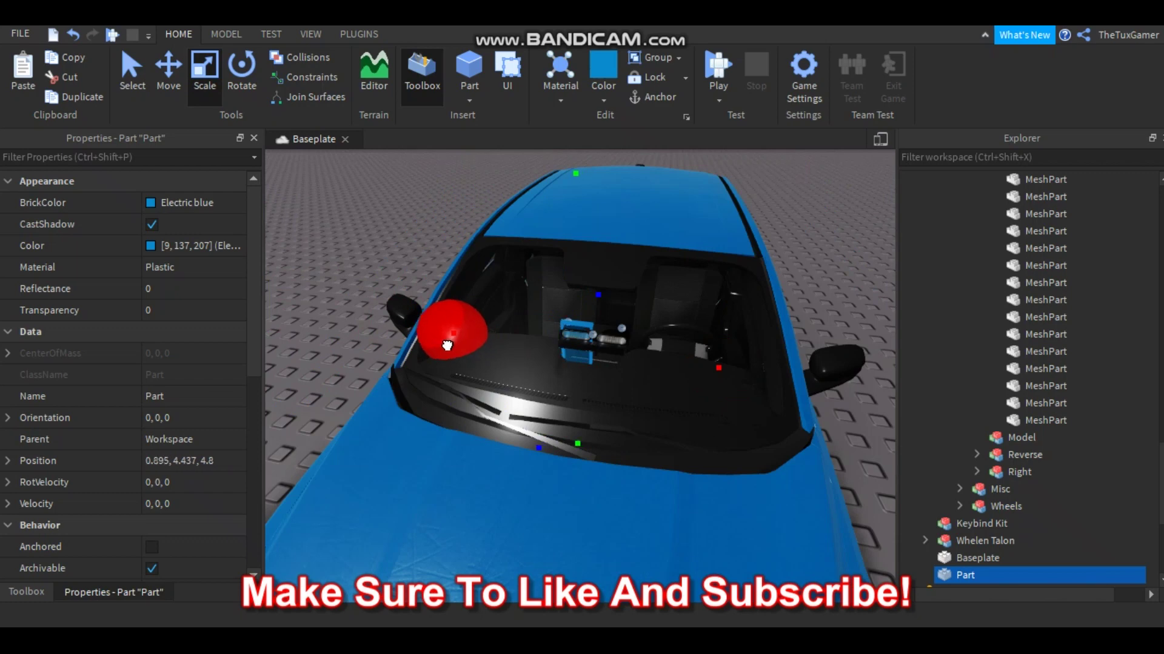
{"action": "left_click_drag", "start_coordinate": [449, 347], "coordinate": [452, 346]}
{"action": "right_click_drag", "start_coordinate": [452, 346], "coordinate": [449, 351]}
Step: Reduce the panel's height from above and below to fit the Talon's passenger-side light, and deselect it
{"action": "left_click_drag", "start_coordinate": [579, 242], "coordinate": [583, 249]}
{"action": "right_click_drag", "start_coordinate": [600, 268], "coordinate": [608, 265]}
{"action": "scroll", "coordinate": [608, 265], "scroll_direction": "down", "scroll_amount": 2}
{"action": "middle_click_drag", "start_coordinate": [561, 471], "coordinate": [483, 470]}
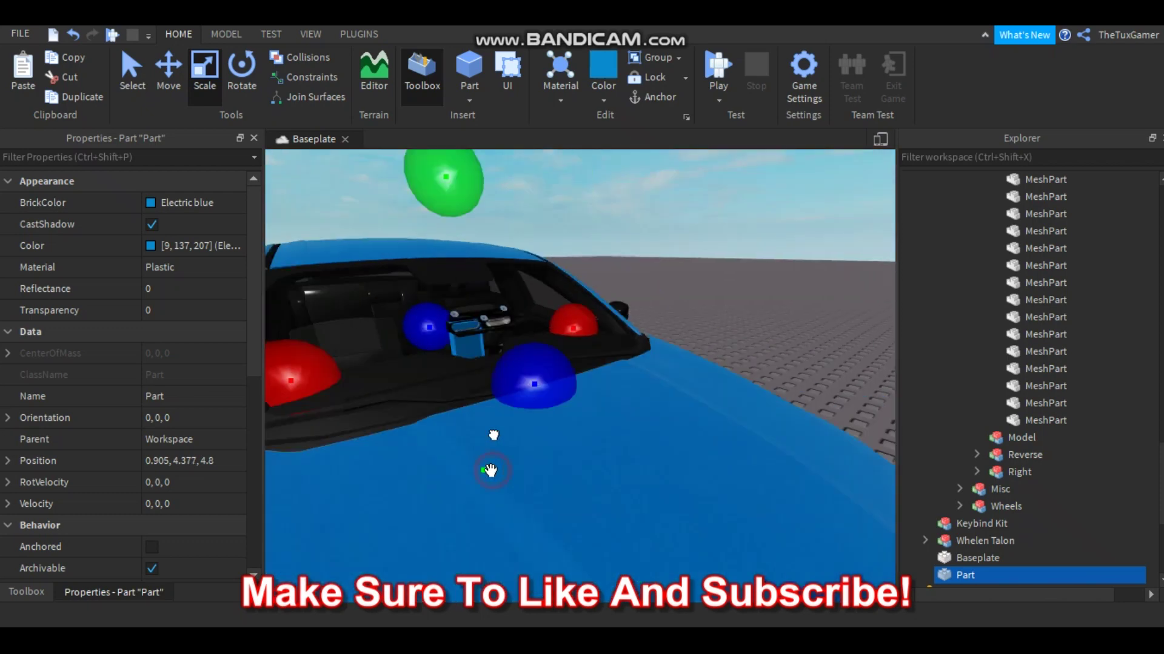
{"action": "left_click_drag", "start_coordinate": [491, 470], "coordinate": [493, 429]}
{"action": "scroll", "coordinate": [494, 431], "scroll_direction": "up", "scroll_amount": 5}
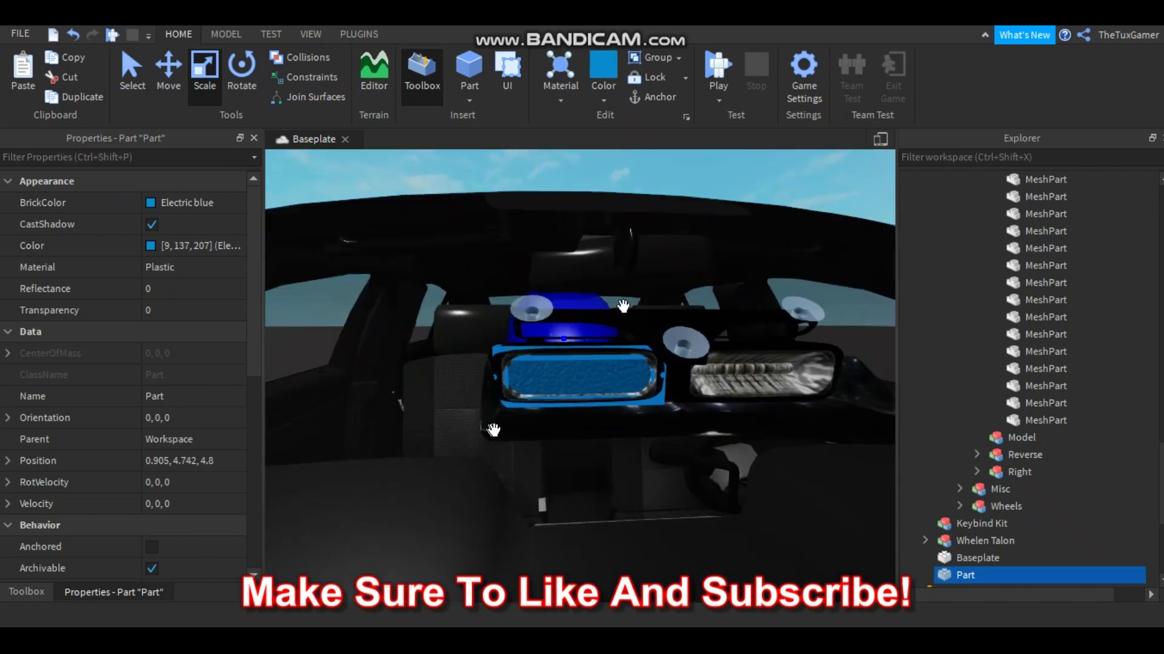
{"action": "scroll", "coordinate": [493, 430], "scroll_direction": "down", "scroll_amount": 5}
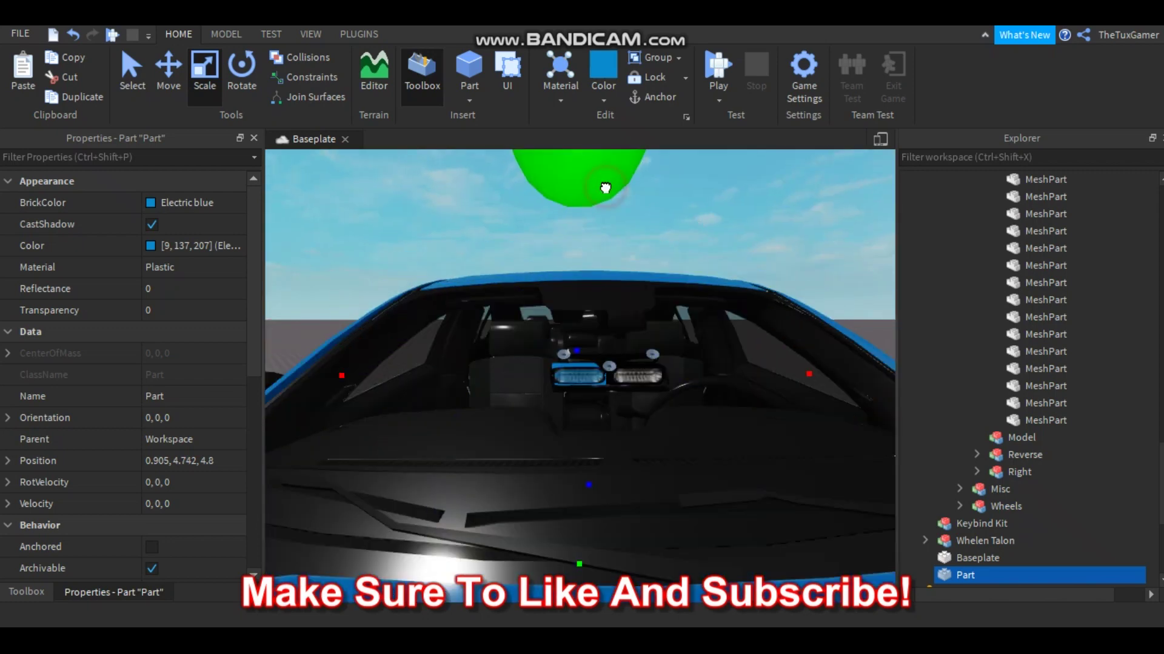
{"action": "left_click", "coordinate": [655, 189]}
{"action": "scroll", "coordinate": [654, 189], "scroll_direction": "up", "scroll_amount": 3}
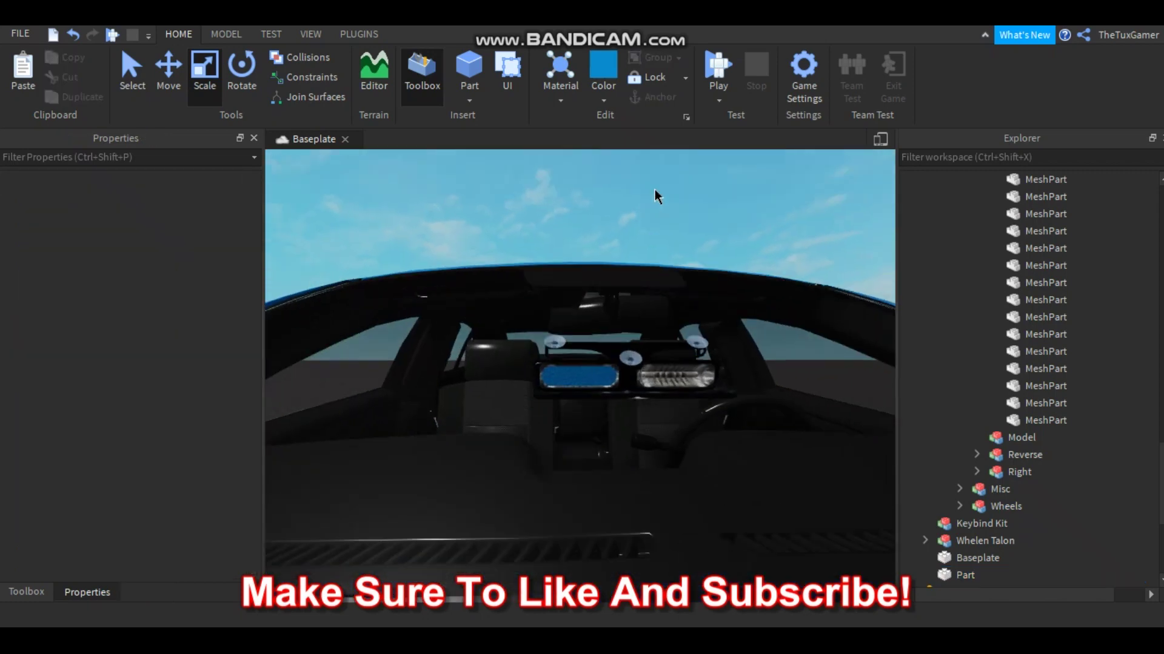
{"action": "scroll", "coordinate": [654, 189], "scroll_direction": "down", "scroll_amount": 5}
Step: Nudge the blue panel slightly forward so it covers the Talon's passenger-side light, then deselect it and check the fit
{"action": "left_click", "coordinate": [965, 575]}
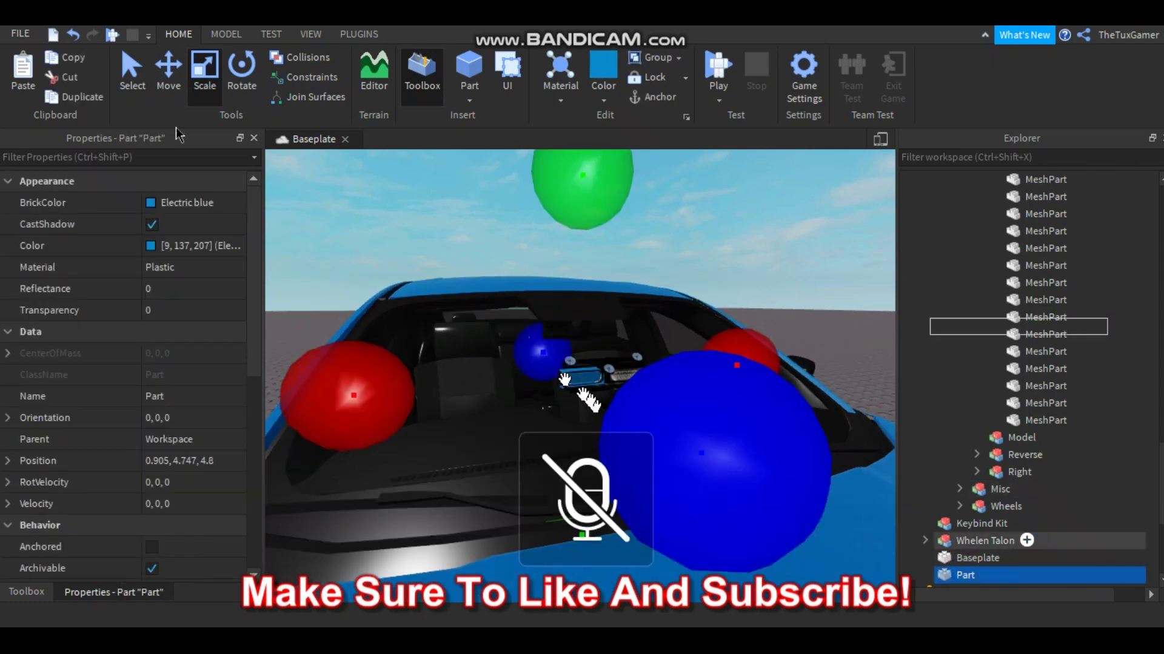
{"action": "left_click", "coordinate": [168, 75]}
{"action": "left_click_drag", "start_coordinate": [649, 404], "coordinate": [655, 408]}
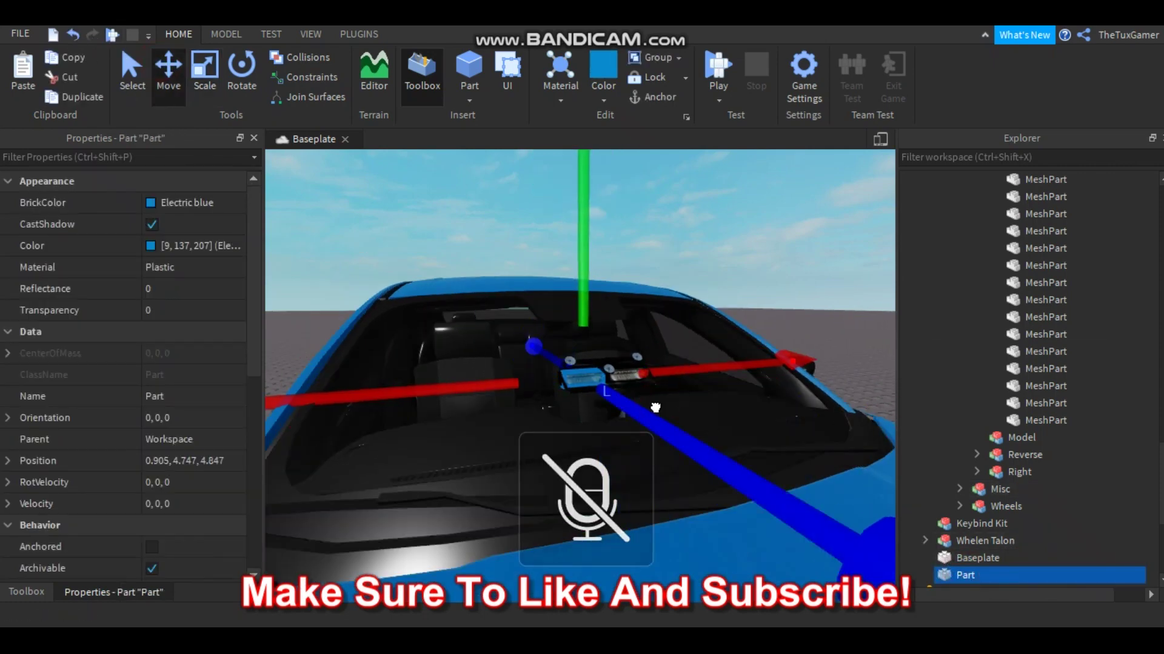
{"action": "left_click", "coordinate": [797, 205]}
{"action": "scroll", "coordinate": [798, 206], "scroll_direction": "up", "scroll_amount": 2}
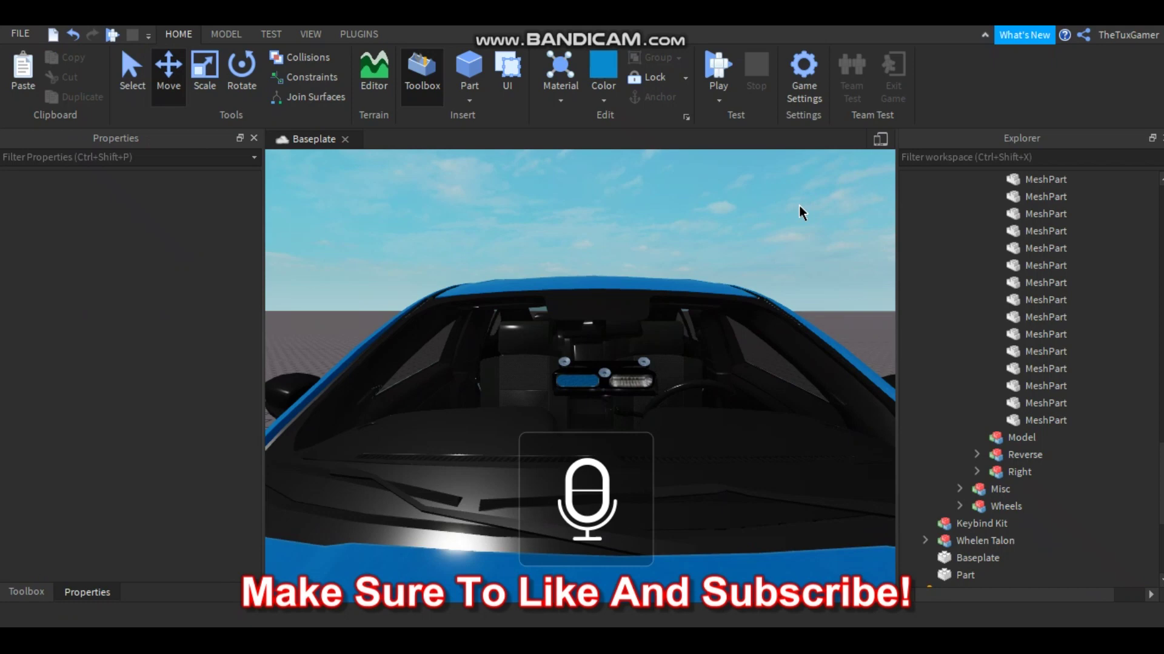
{"action": "scroll", "coordinate": [799, 205], "scroll_direction": "up", "scroll_amount": 4}
{"action": "scroll", "coordinate": [798, 205], "scroll_direction": "down", "scroll_amount": 4}
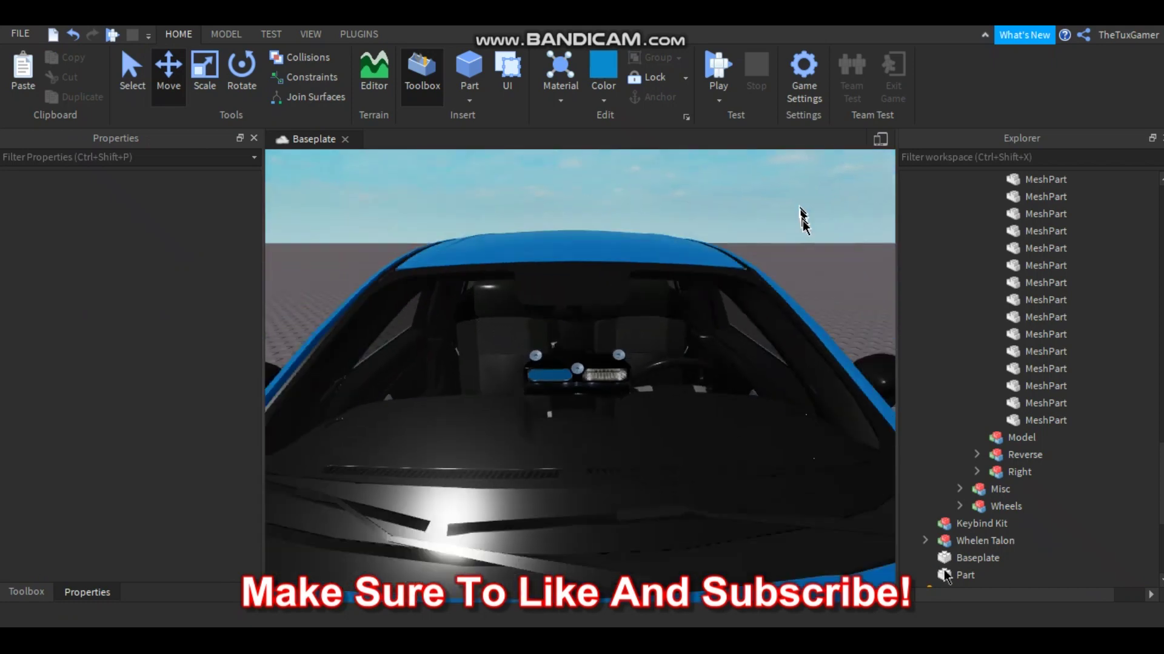
Step: Duplicate the blue panel and move the copy sideways onto the Talon's driver-side light, then deselect it and check the fit
{"action": "left_click", "coordinate": [961, 576]}
{"action": "key", "text": "ctrl+d"}
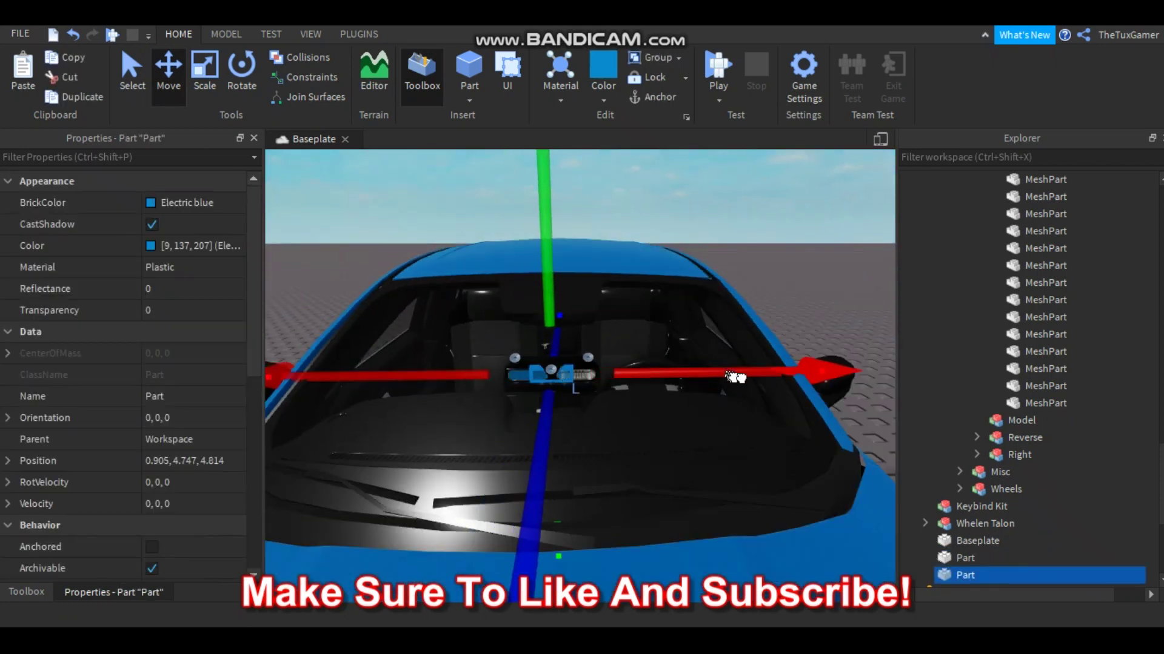
{"action": "left_click_drag", "start_coordinate": [735, 377], "coordinate": [756, 380]}
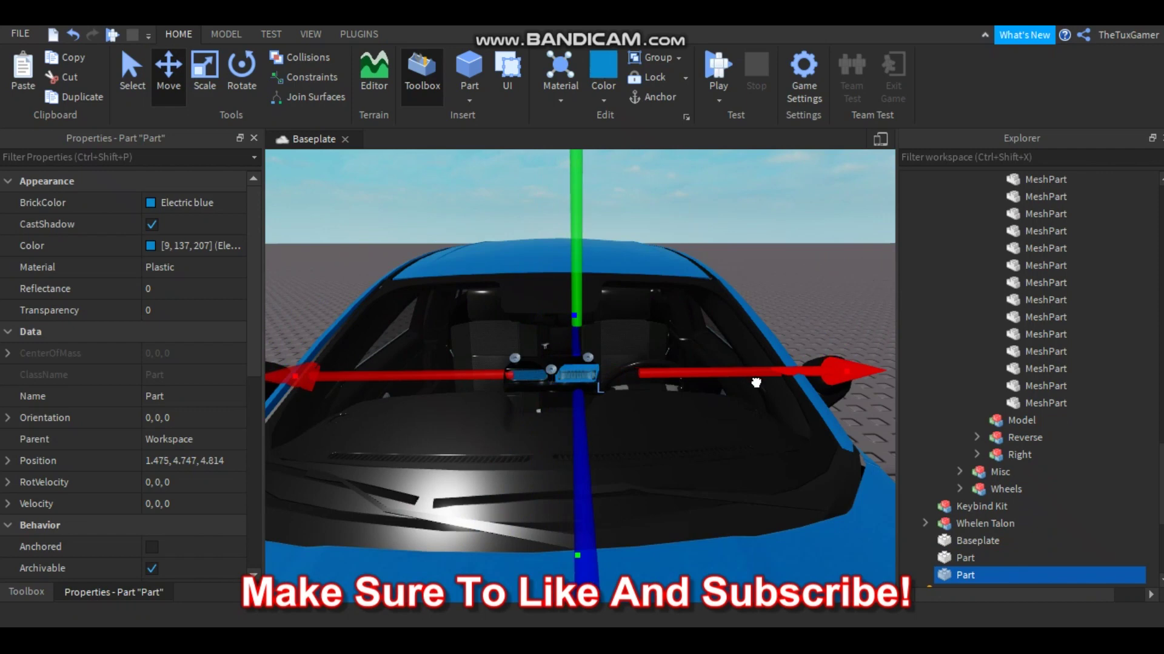
{"action": "left_click", "coordinate": [791, 212]}
{"action": "scroll", "coordinate": [791, 212], "scroll_direction": "up", "scroll_amount": 5}
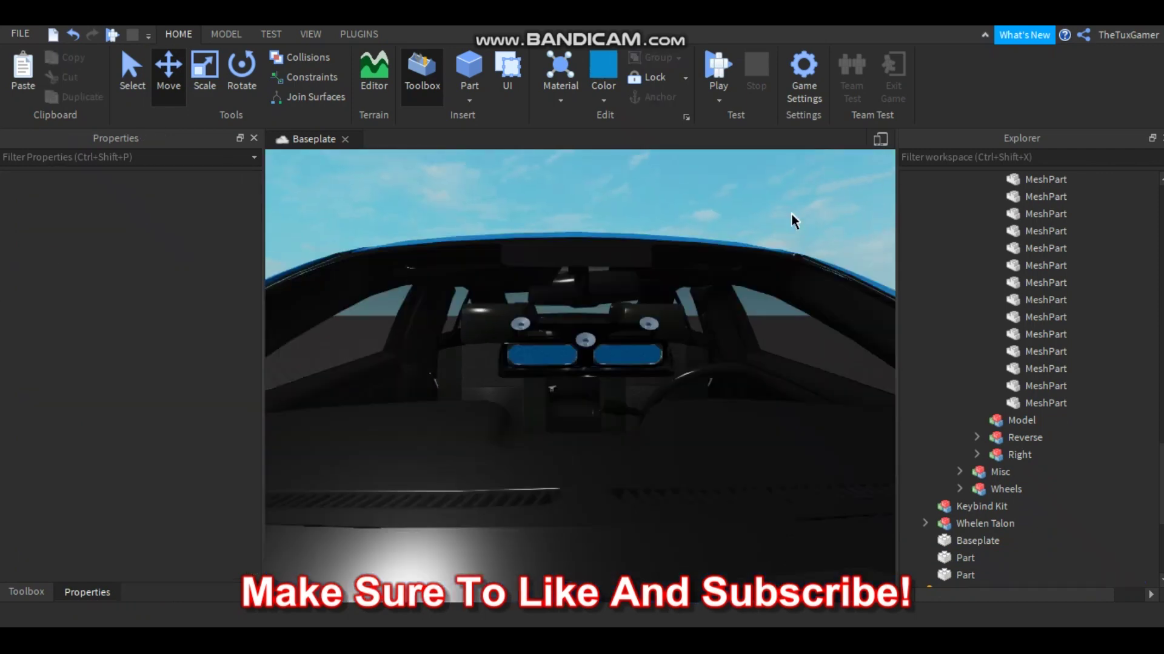
{"action": "right_click_drag", "start_coordinate": [791, 213], "coordinate": [792, 213]}
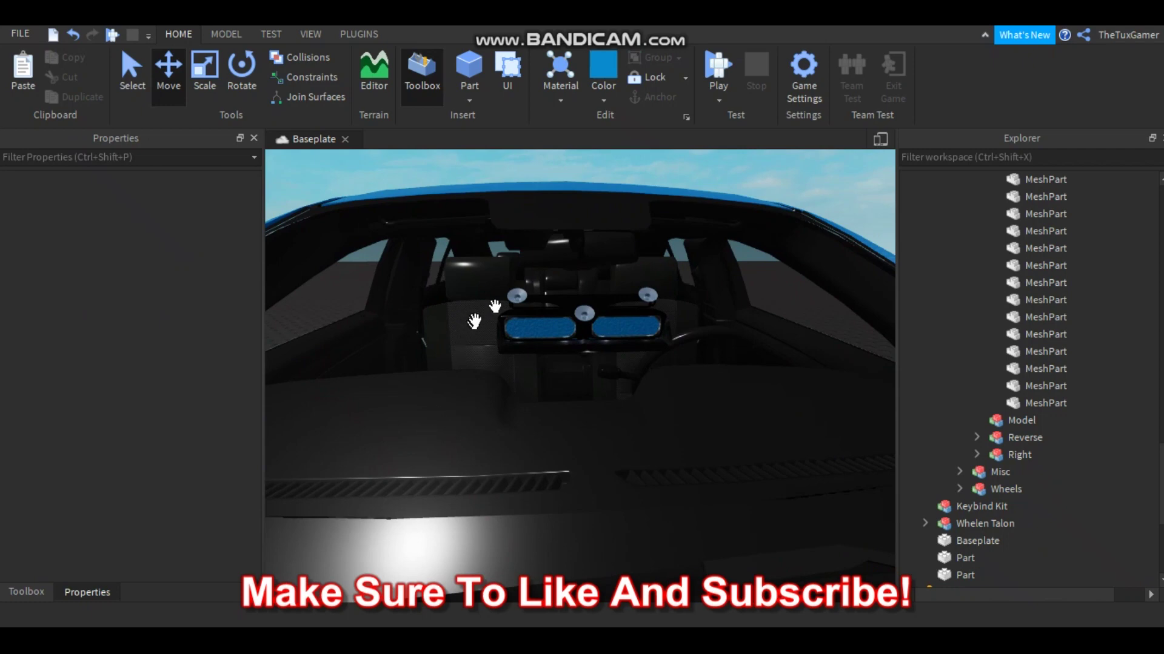
{"action": "scroll", "coordinate": [672, 342], "scroll_direction": "down", "scroll_amount": 3}
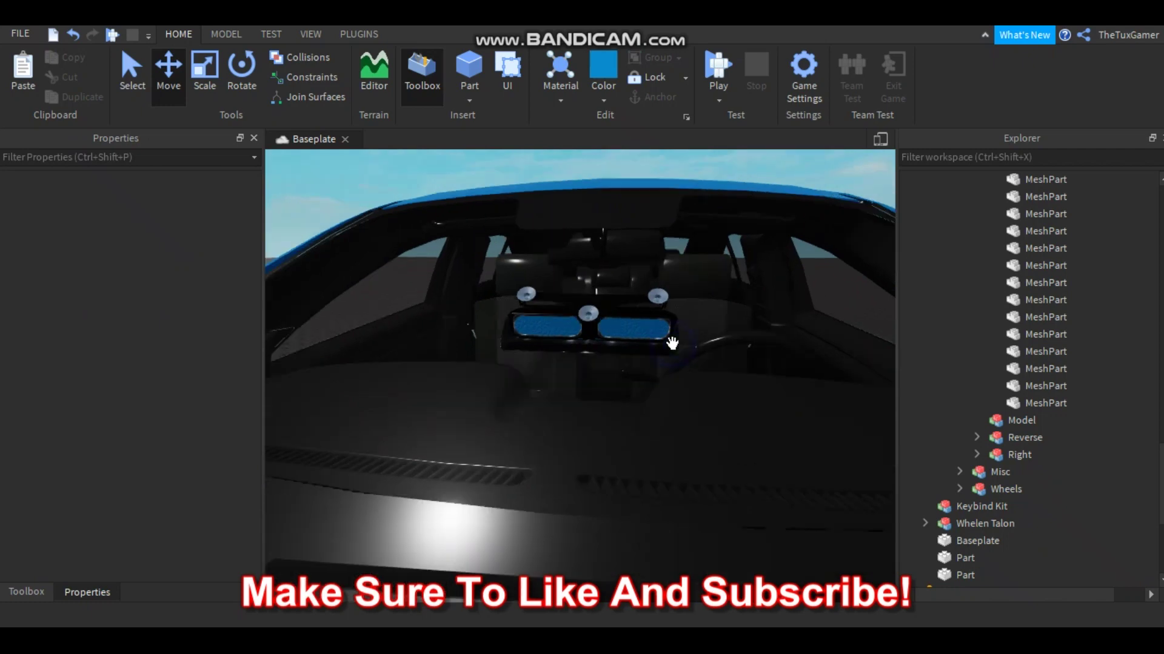
{"action": "scroll", "coordinate": [674, 343], "scroll_direction": "down", "scroll_amount": 3}
{"action": "scroll", "coordinate": [670, 338], "scroll_direction": "up", "scroll_amount": 3}
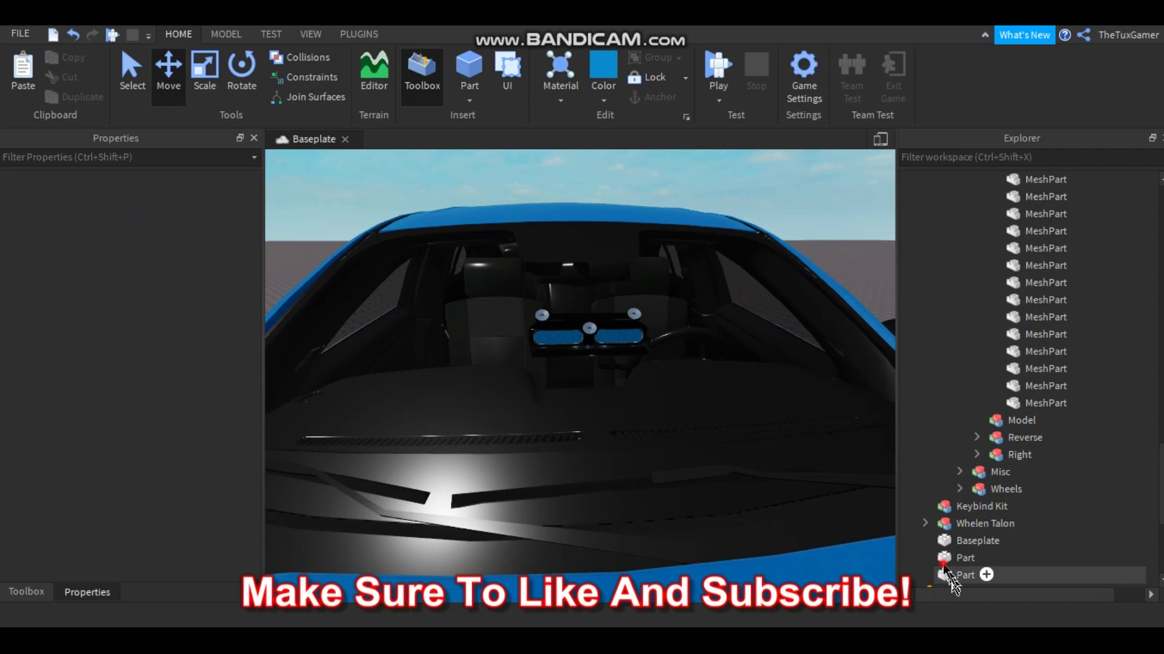
Step: Set both Talon light panels to the Medium blue colour and the Neon material
{"action": "left_click", "coordinate": [963, 558]}
{"action": "left_click", "coordinate": [964, 575], "text": "ctrl"}
{"action": "left_click", "coordinate": [182, 202]}
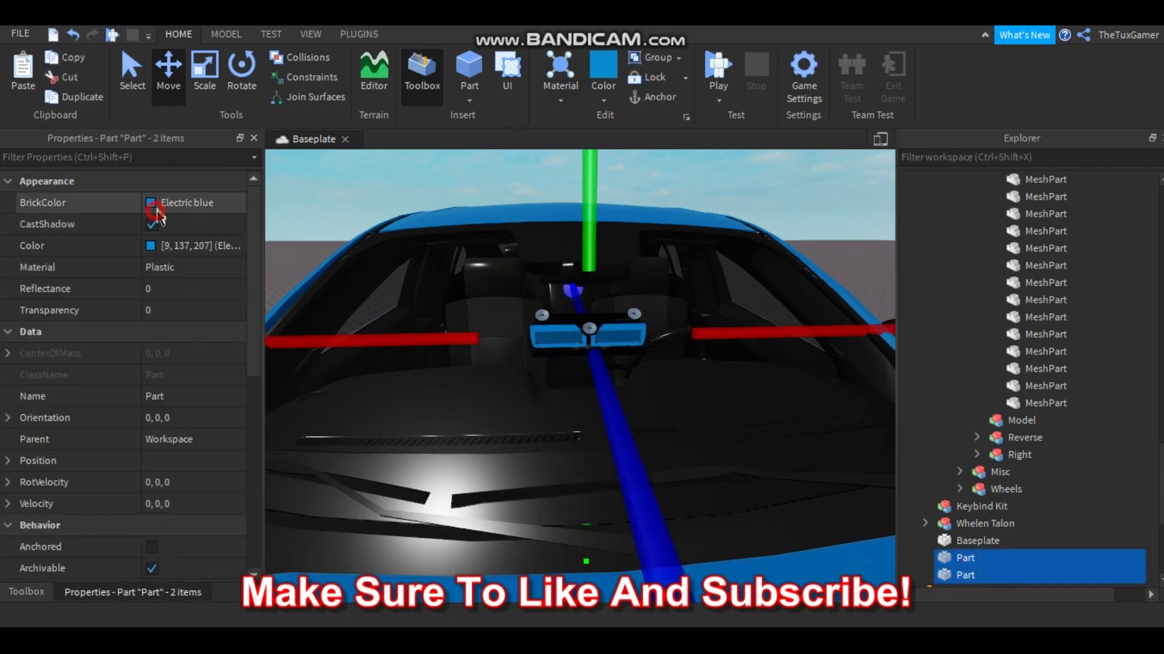
{"action": "left_click", "coordinate": [195, 312]}
{"action": "left_click", "coordinate": [160, 268]}
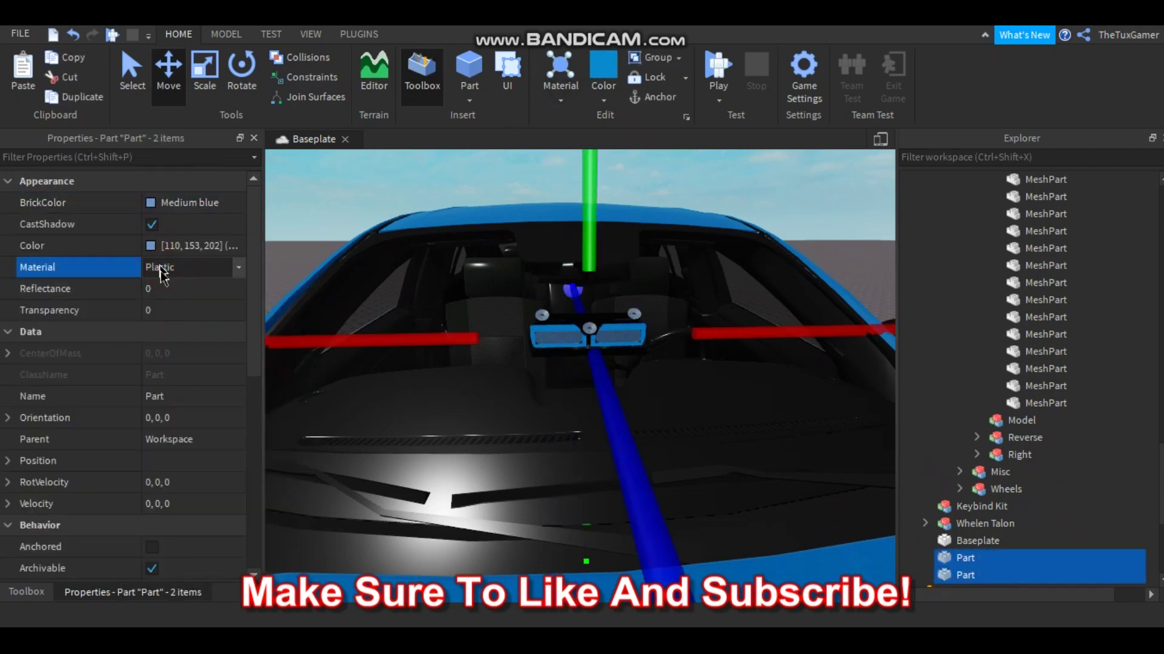
{"action": "left_click", "coordinate": [162, 270]}
{"action": "left_click", "coordinate": [167, 377]}
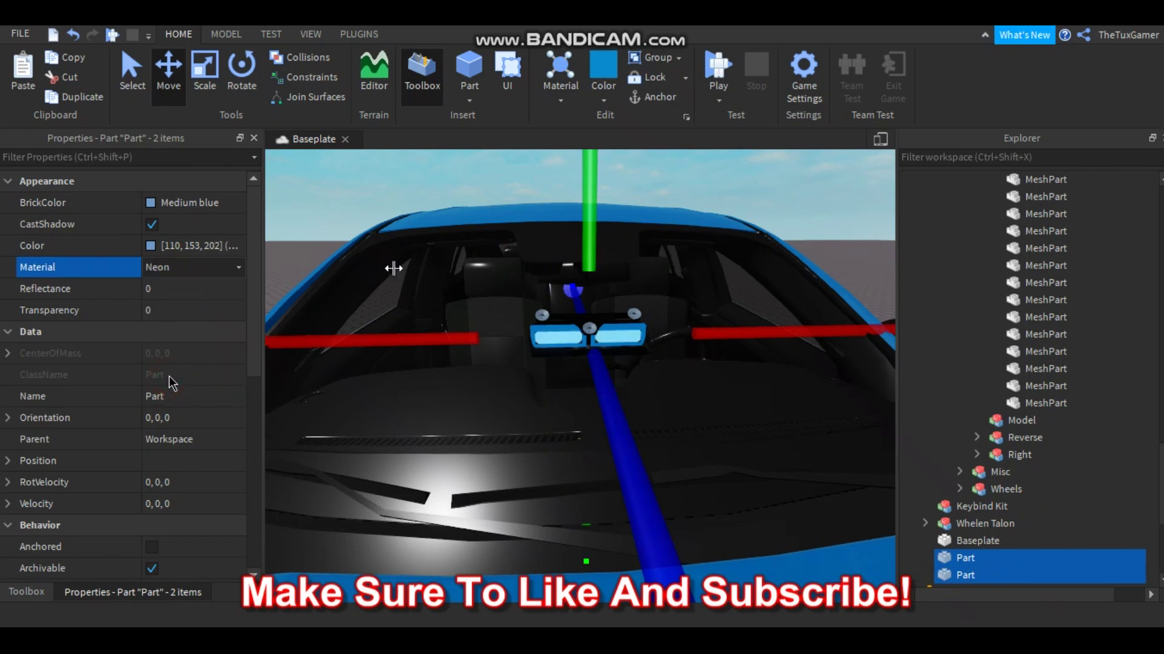
Step: Anchor both light panels, deselect them, and inspect the dash light from the front and above
{"action": "left_click", "coordinate": [152, 549]}
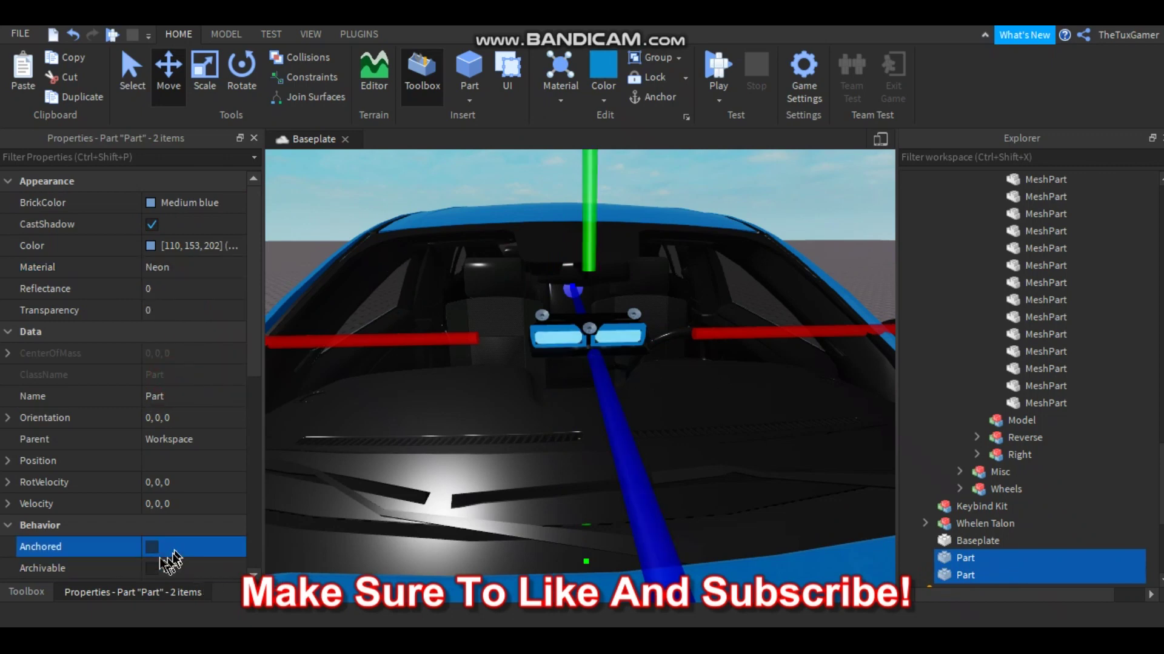
{"action": "left_click", "coordinate": [154, 568]}
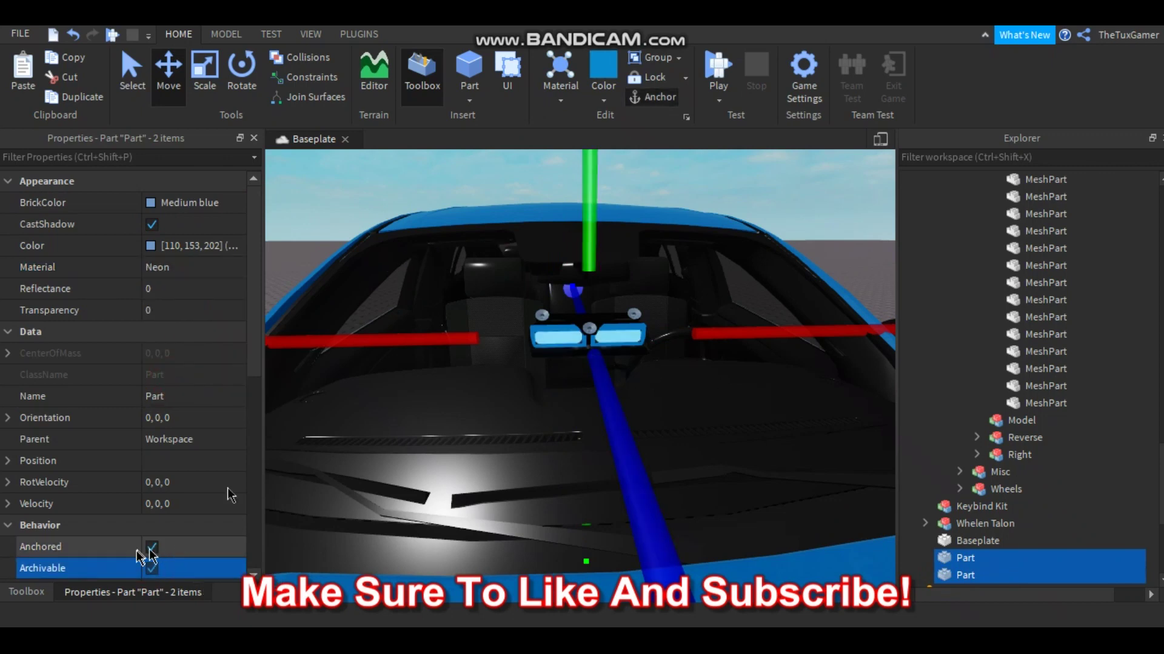
{"action": "left_click", "coordinate": [313, 187]}
{"action": "scroll", "coordinate": [311, 185], "scroll_direction": "down", "scroll_amount": 5}
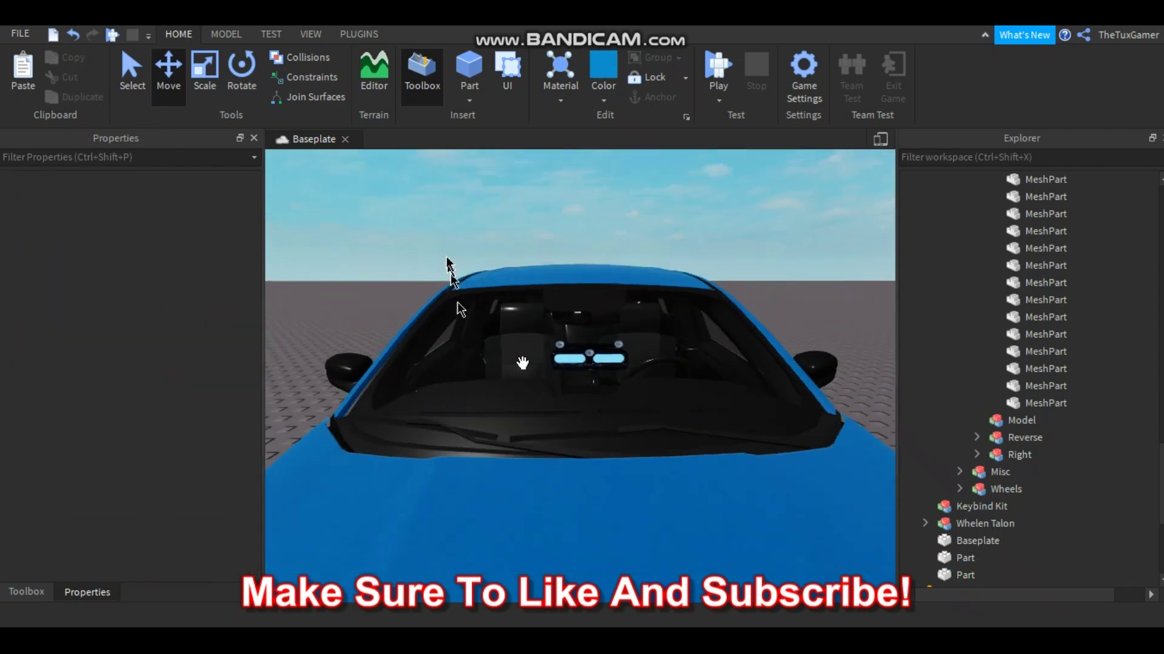
{"action": "scroll", "coordinate": [587, 390], "scroll_direction": "down", "scroll_amount": 5}
{"action": "right_click_drag", "start_coordinate": [522, 363], "coordinate": [608, 411]}
{"action": "scroll", "coordinate": [614, 414], "scroll_direction": "up", "scroll_amount": 3}
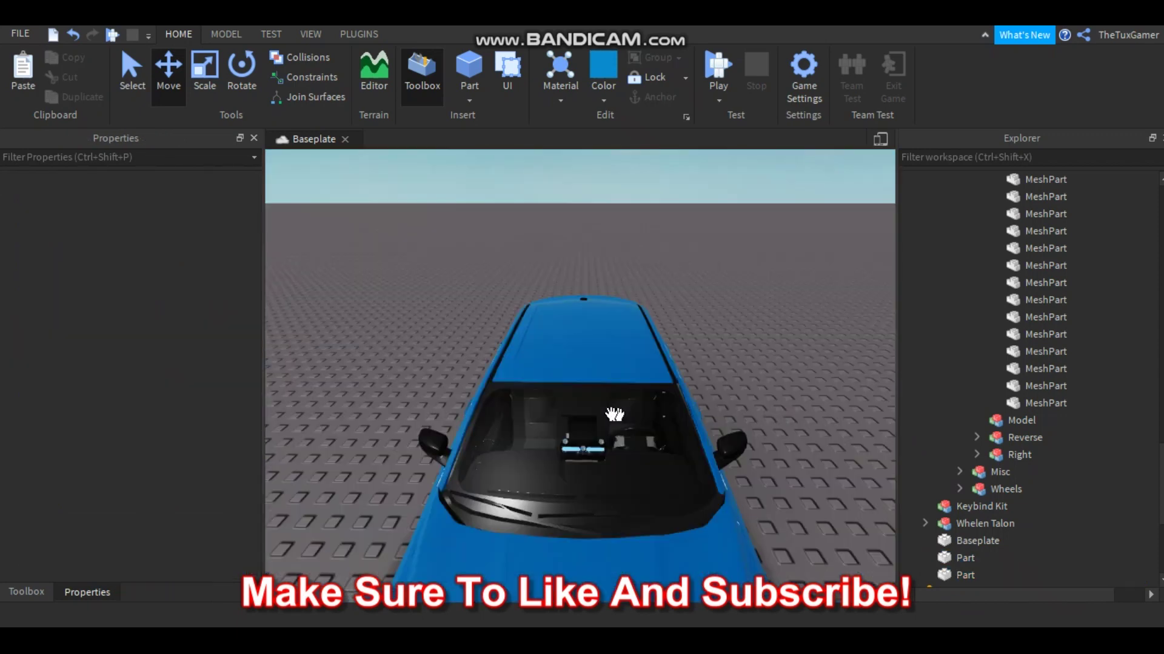
{"action": "scroll", "coordinate": [614, 413], "scroll_direction": "up", "scroll_amount": 4}
Step: Rename the passenger-side light panel as Dash1 and the driver-side panel as Dash2
{"action": "left_click", "coordinate": [957, 560]}
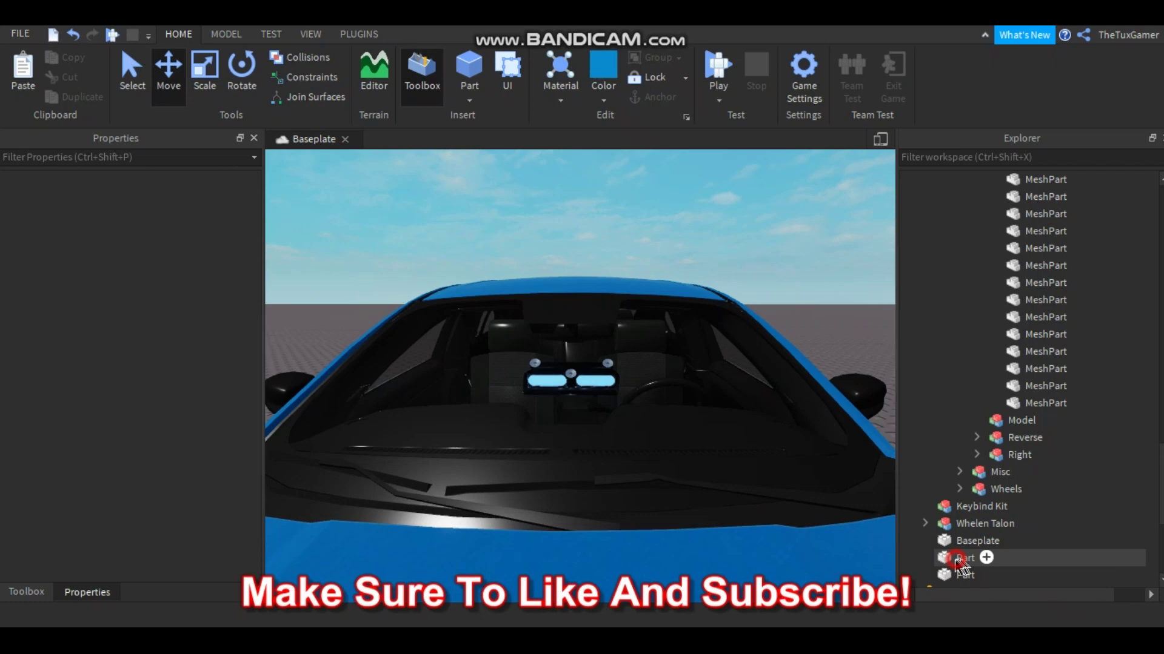
{"action": "left_click", "coordinate": [179, 395]}
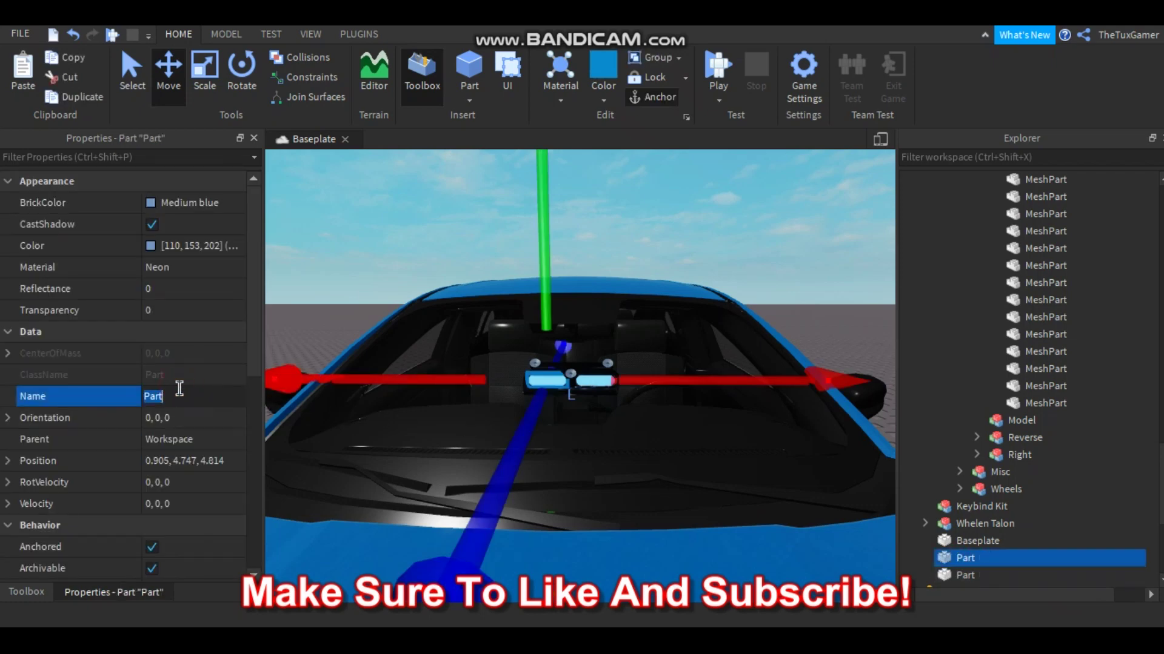
{"action": "type", "text": "Dash1"}
{"action": "key", "text": "Return"}
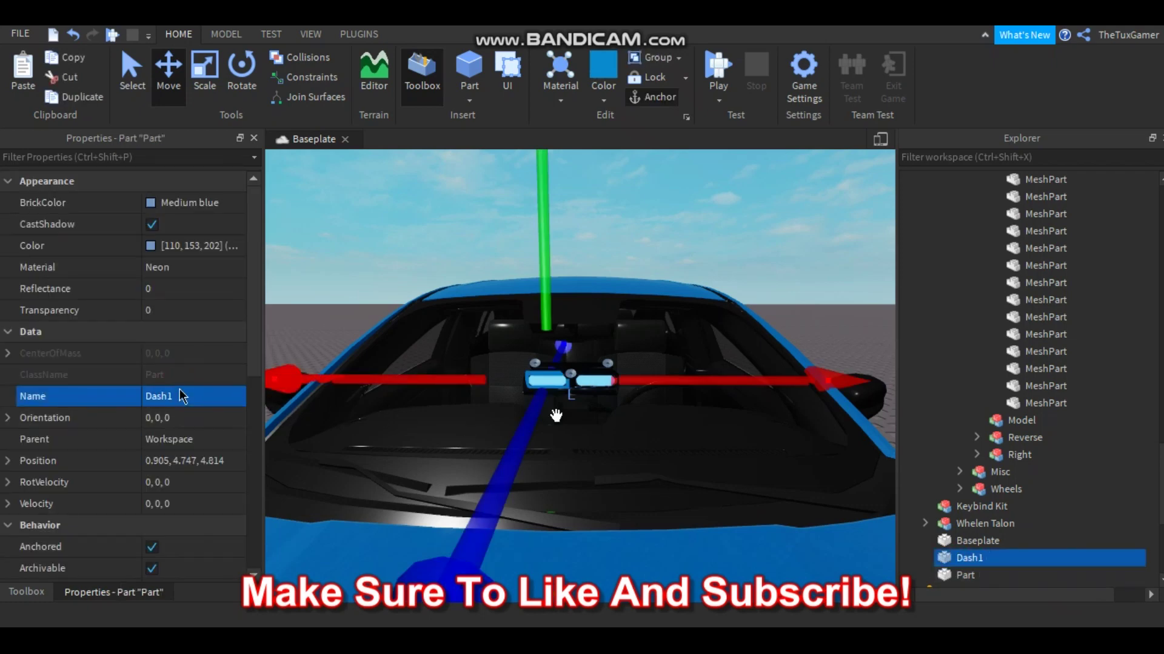
{"action": "left_click", "coordinate": [970, 574]}
{"action": "left_click", "coordinate": [210, 395]}
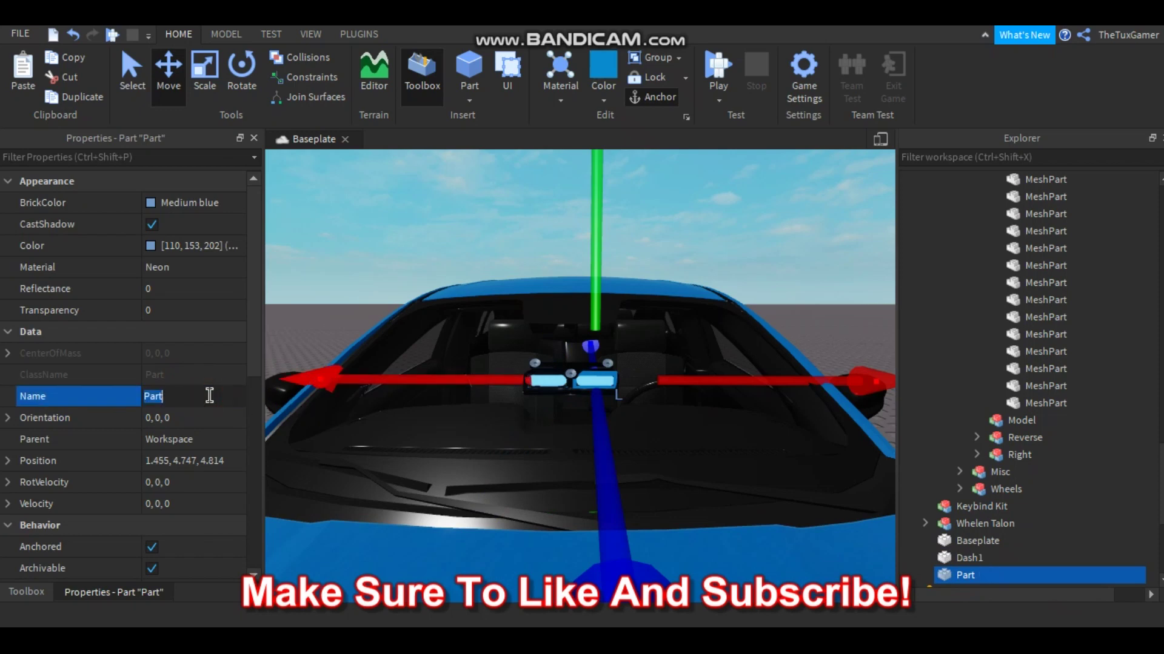
{"action": "type", "text": "Dash2"}
{"action": "key", "text": "Return"}
Step: Move Dash1 and Dash2 together into the car body's Lightbar model and collapse the mesh-filled Model group below it
{"action": "left_click", "coordinate": [968, 558], "text": "ctrl"}
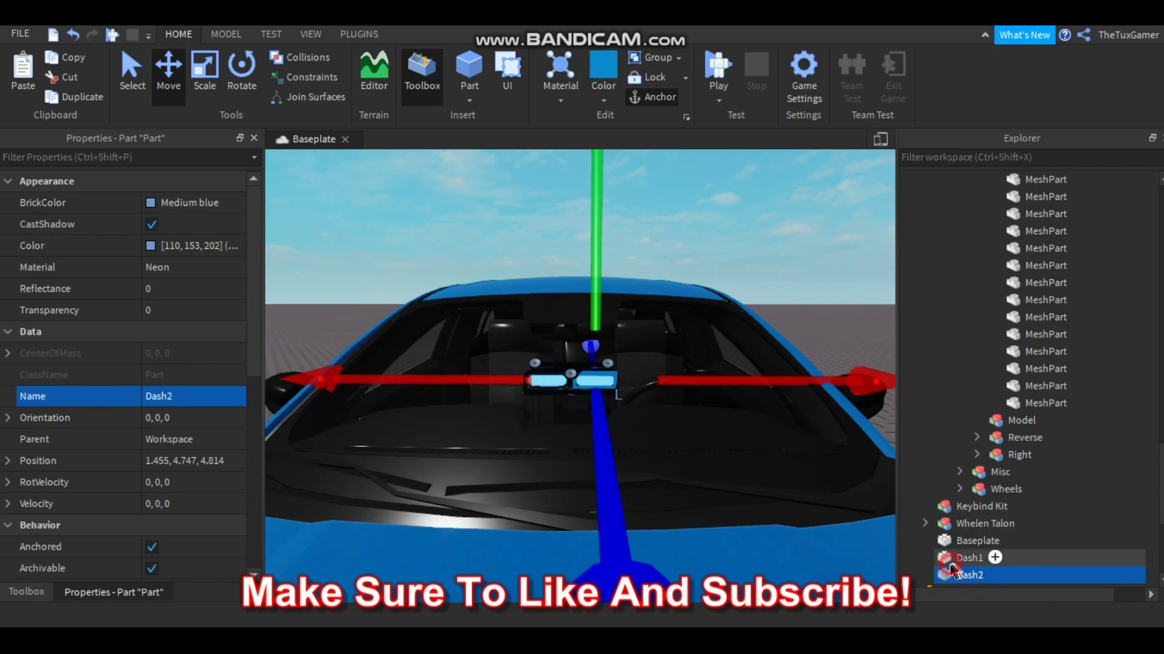
{"action": "left_click_drag", "start_coordinate": [949, 562], "coordinate": [1055, 476]}
{"action": "scroll", "coordinate": [1002, 410], "scroll_direction": "up", "scroll_amount": 7}
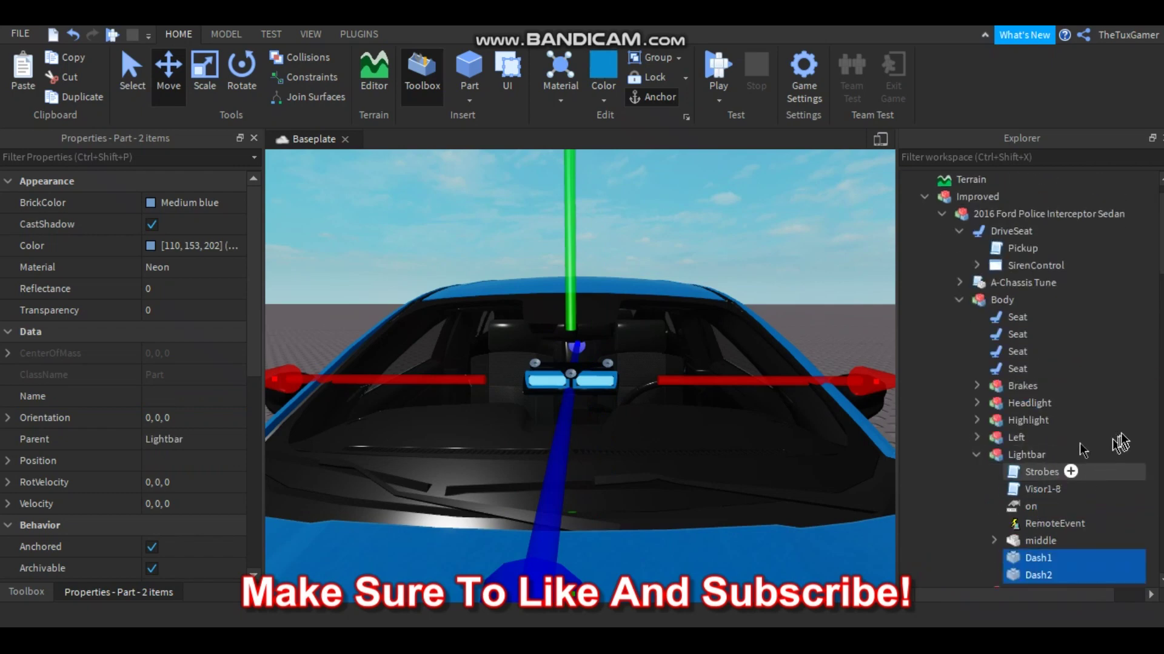
{"action": "scroll", "coordinate": [1030, 424], "scroll_direction": "down", "scroll_amount": 4}
{"action": "left_click", "coordinate": [976, 385]}
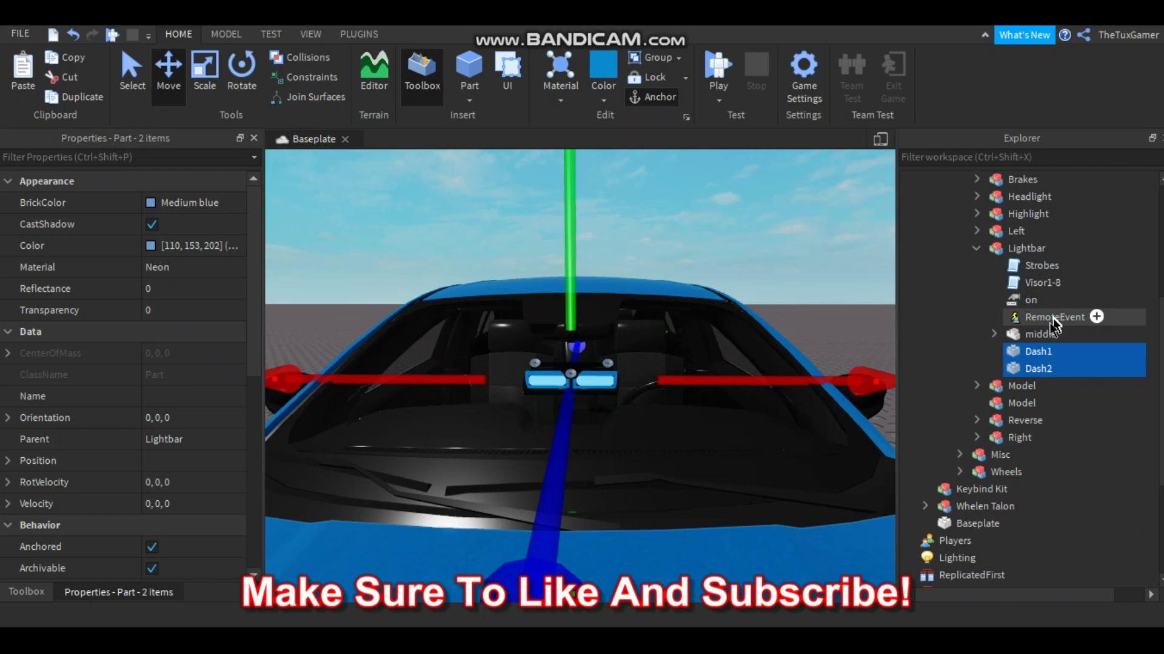
{"action": "scroll", "coordinate": [1055, 324], "scroll_direction": "up", "scroll_amount": 2}
Step: Rename the Visor1-8 script in the Lightbar model as Dash1-2
{"action": "left_click", "coordinate": [1004, 351]}
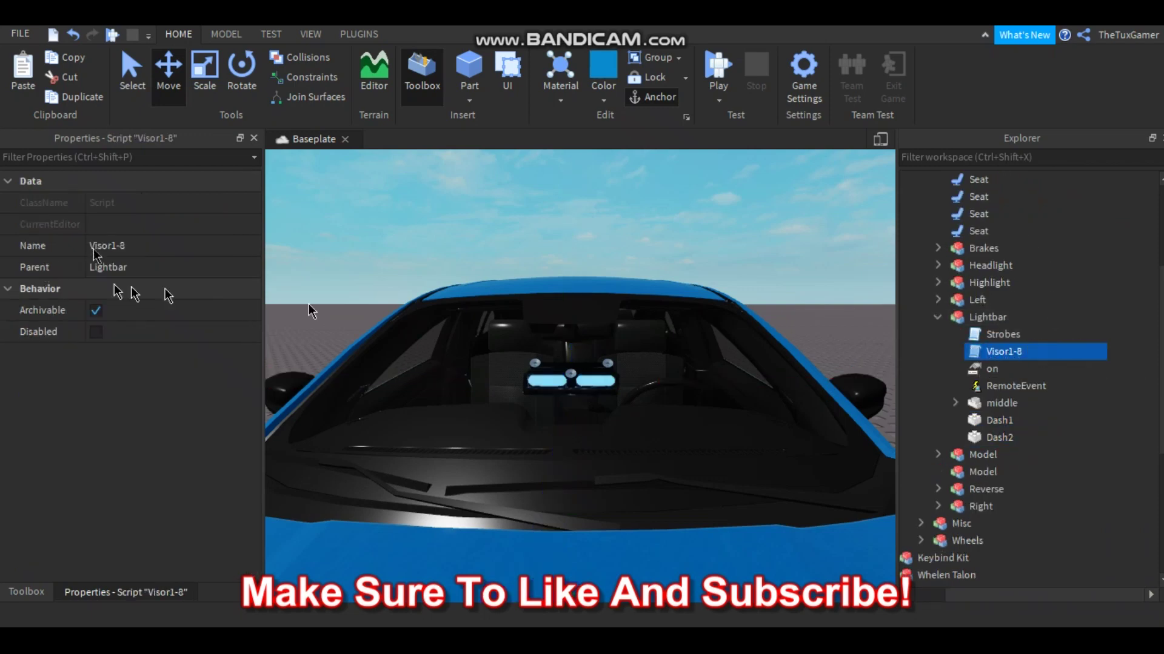
{"action": "left_click", "coordinate": [98, 249]}
{"action": "type", "text": "Dash1-2"}
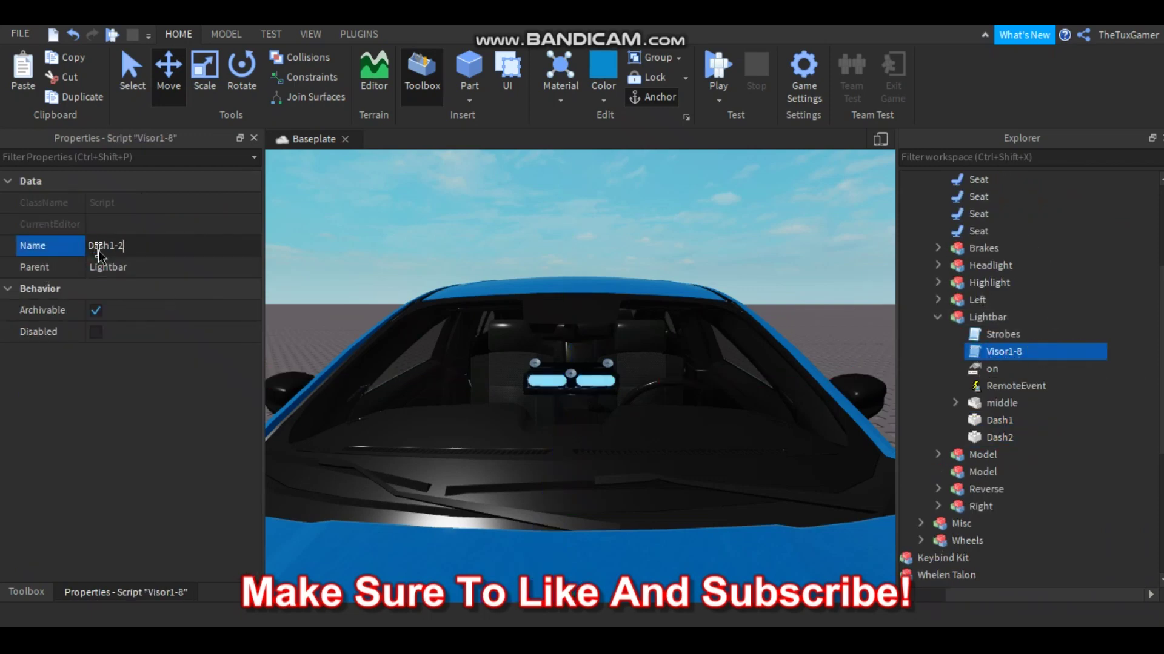
{"action": "key", "text": "Return"}
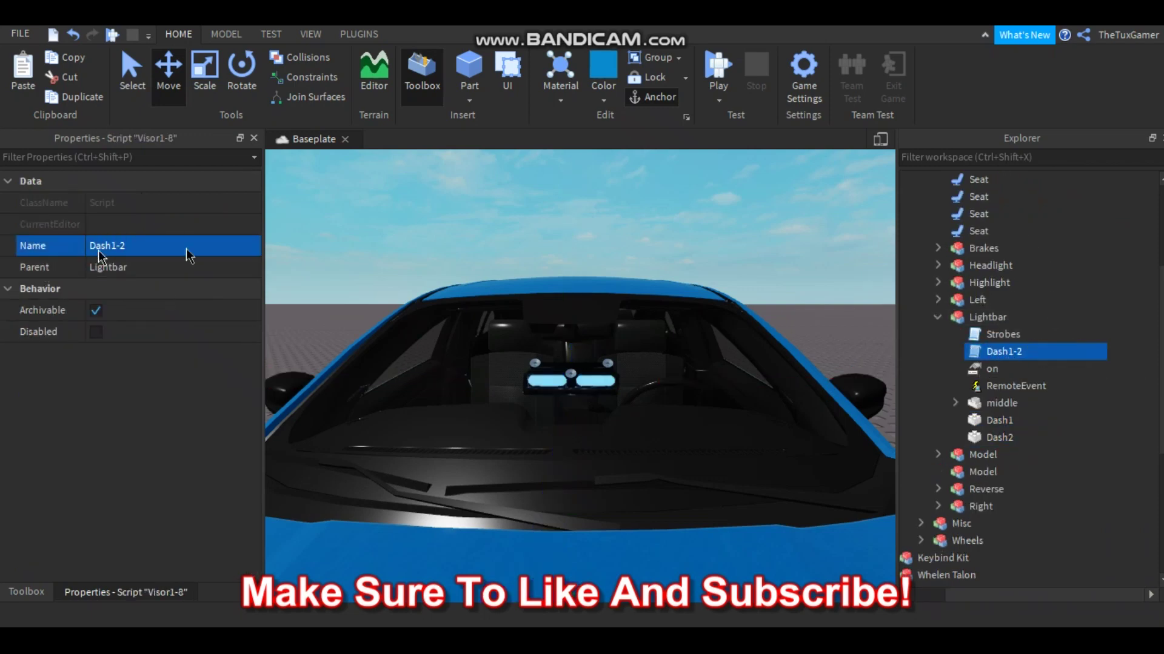
Step: Open the Dash1-2 script and replace Visor1 and Visor2 with Dash1 and Dash2 in lines 5 and 6
{"action": "double_click", "coordinate": [984, 352]}
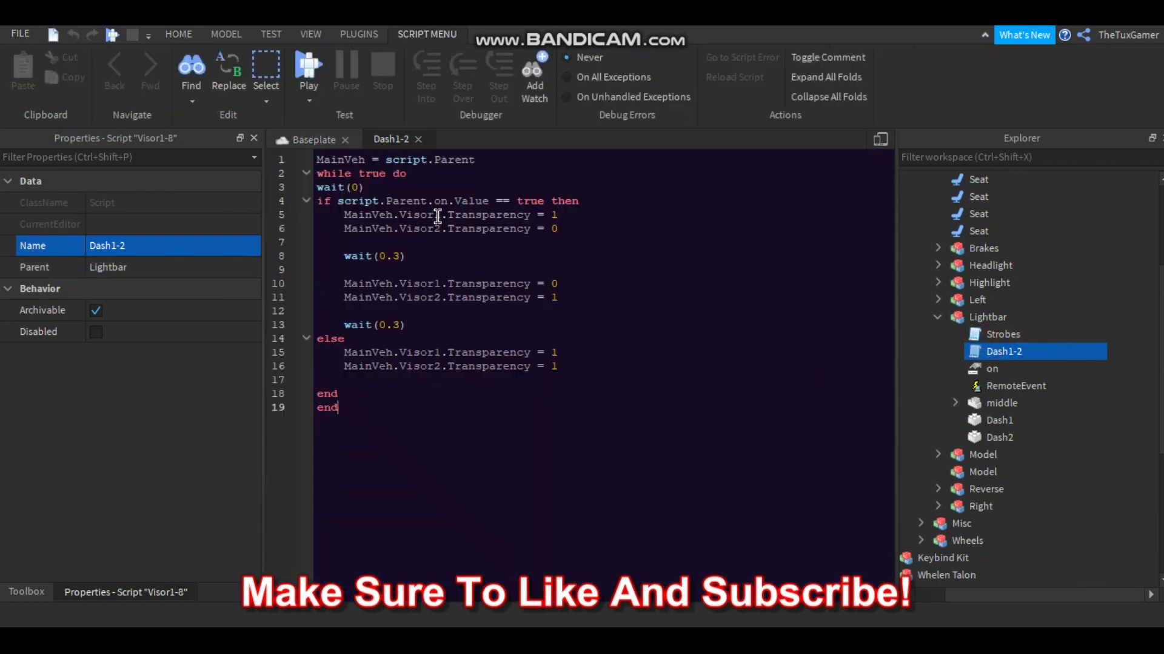
{"action": "left_click_drag", "start_coordinate": [441, 215], "coordinate": [421, 215]}
{"action": "type", "text": "Dash"}
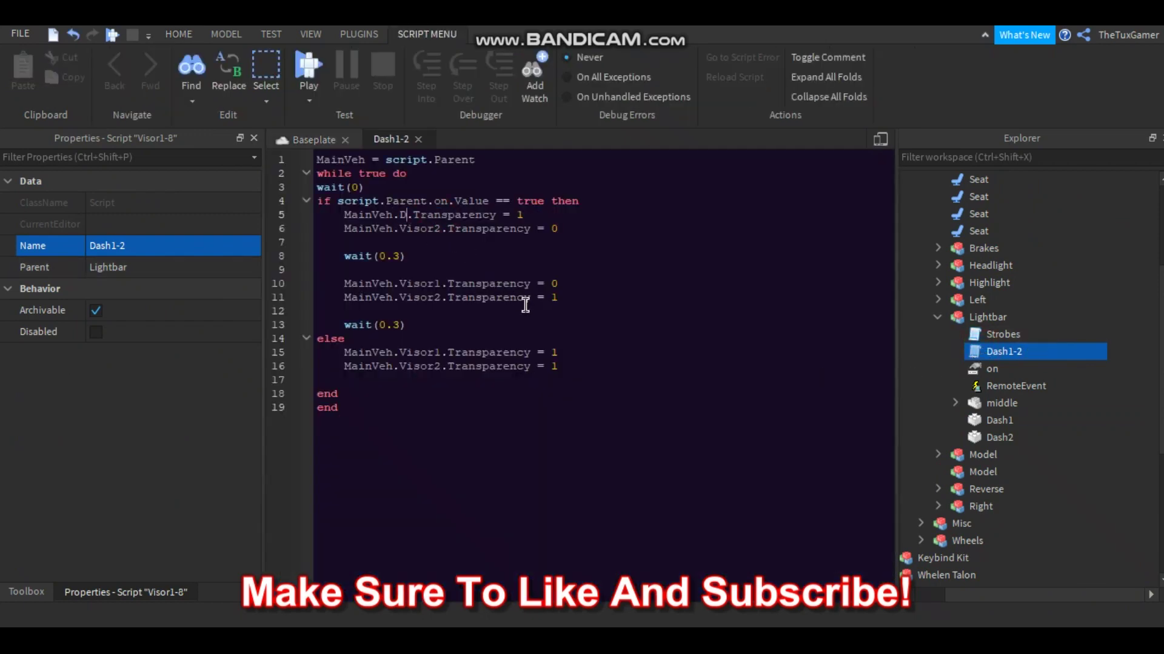
{"action": "left_click_drag", "start_coordinate": [438, 228], "coordinate": [420, 228]}
{"action": "left_click", "coordinate": [440, 228]}
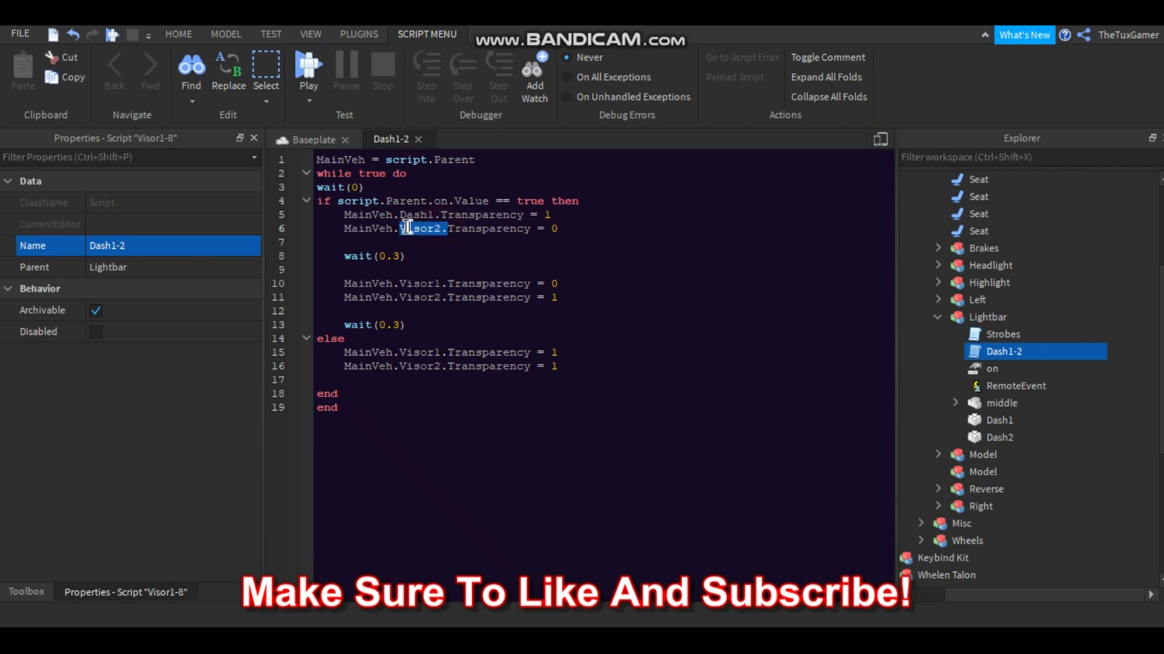
{"action": "type", "text": "Dash"}
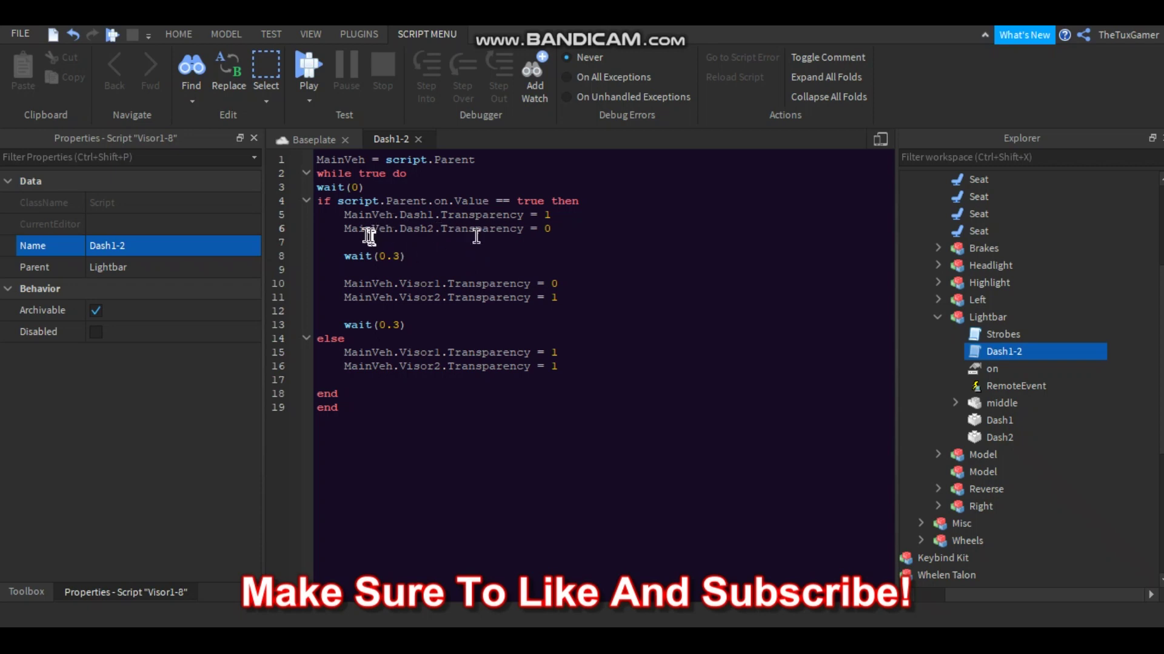
Step: Copy the two Dash lines over the Visor lines at 10–11 and 15–16, and set Dash2's transparency in line 16 to 1
{"action": "left_click_drag", "start_coordinate": [550, 229], "coordinate": [305, 210]}
{"action": "key", "text": "ctrl+c"}
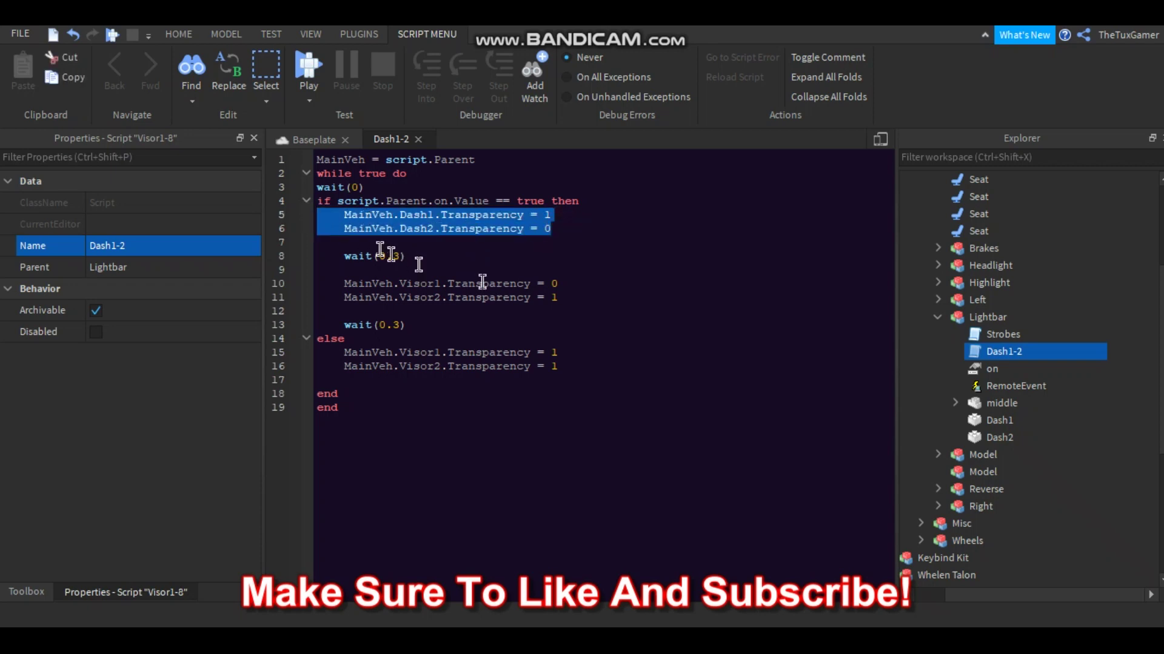
{"action": "left_click_drag", "start_coordinate": [557, 297], "coordinate": [300, 284]}
{"action": "key", "text": "ctrl+v"}
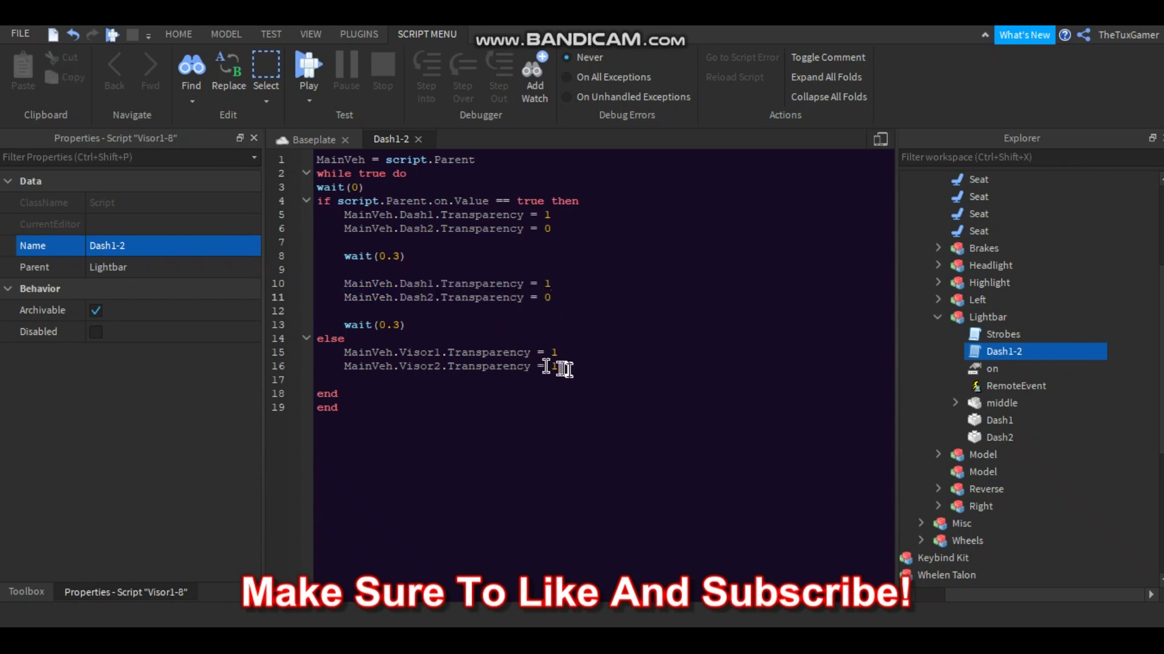
{"action": "left_click_drag", "start_coordinate": [557, 367], "coordinate": [300, 353]}
{"action": "key", "text": "ctrl+v"}
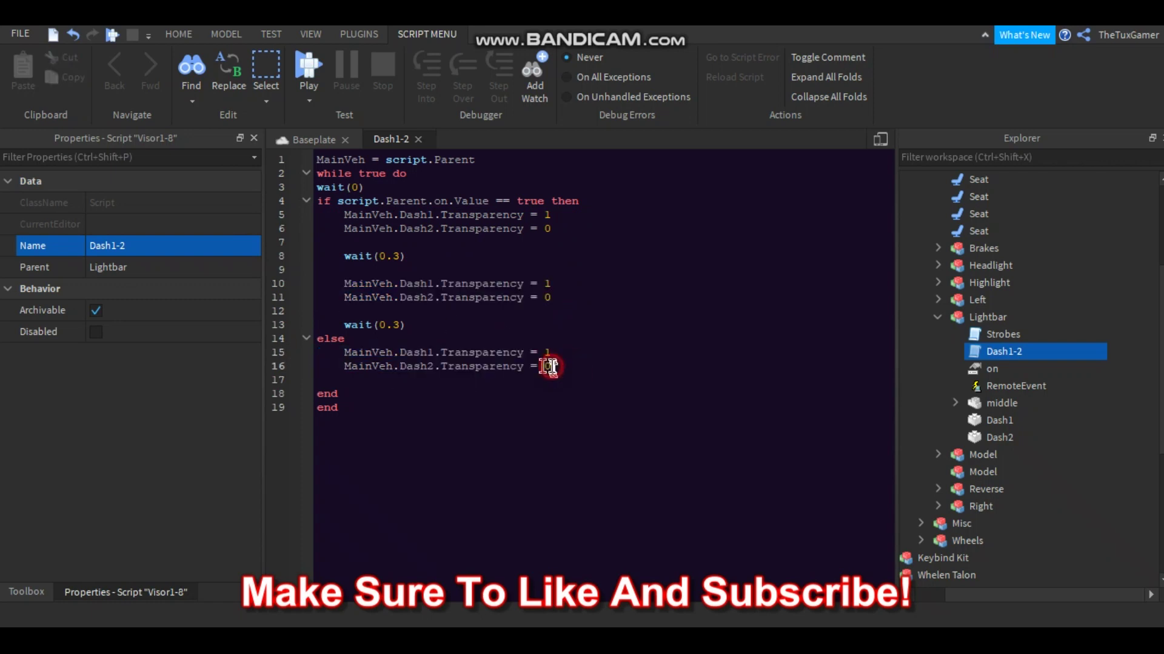
{"action": "double_click", "coordinate": [548, 366]}
{"action": "type", "text": "1"}
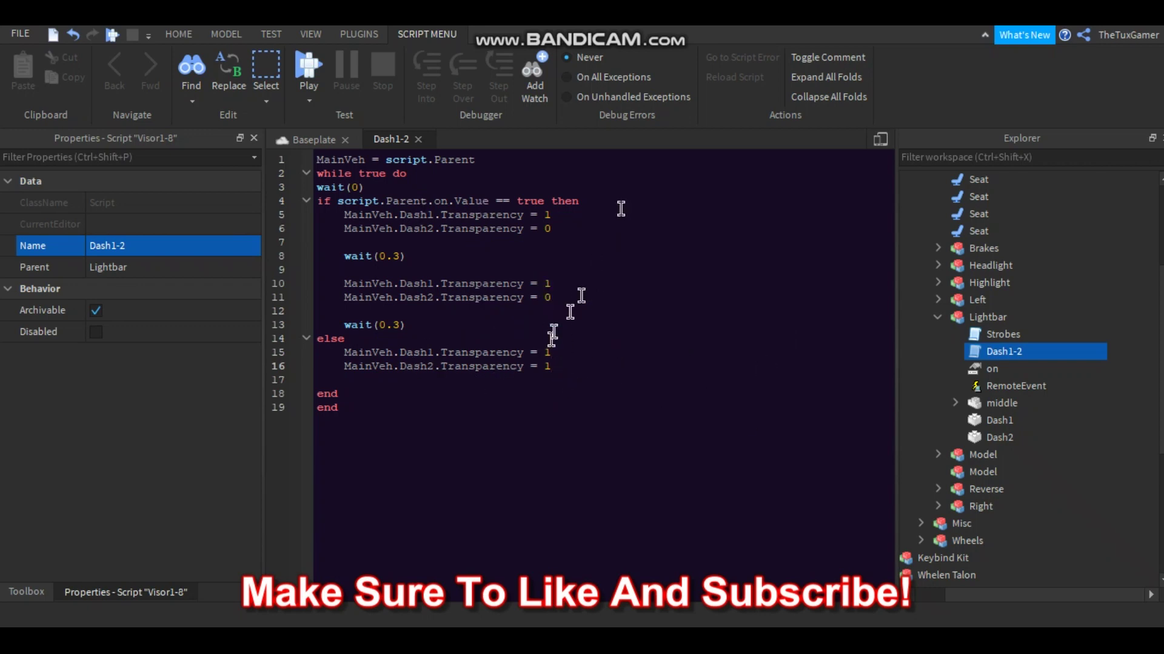
Step: Set the transparency in the script's first flash block to 0 for Dash1 and 1 for Dash2
{"action": "left_click_drag", "start_coordinate": [554, 228], "coordinate": [544, 229]}
{"action": "right_click", "coordinate": [546, 229]}
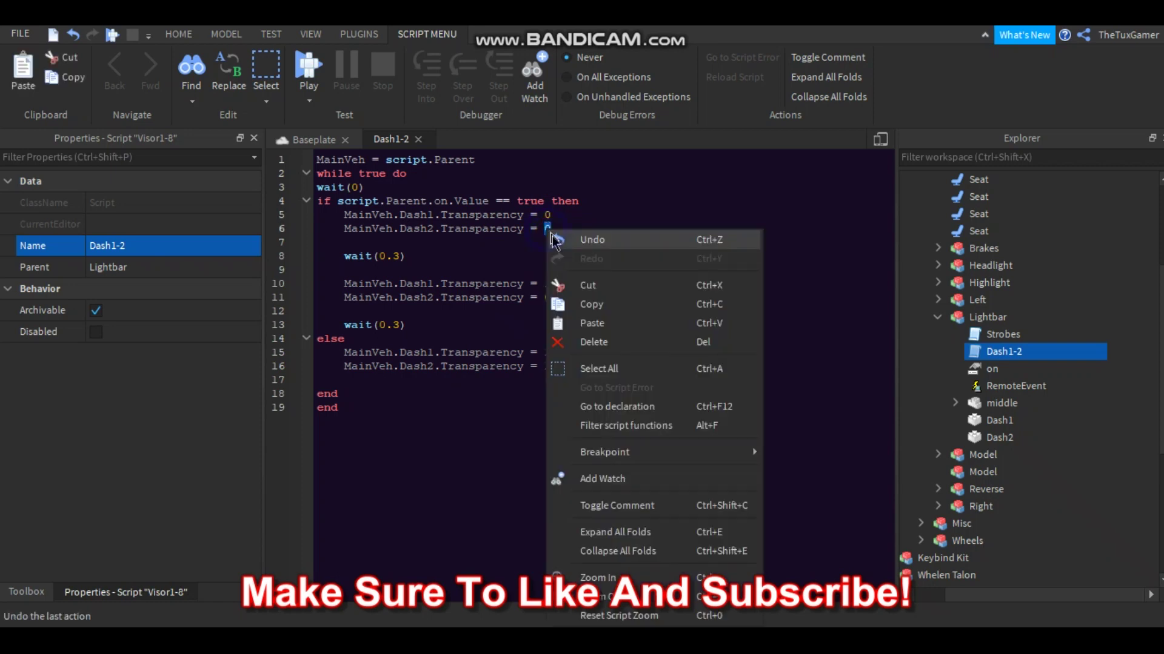
{"action": "left_click", "coordinate": [518, 242]}
{"action": "type", "text": "1"}
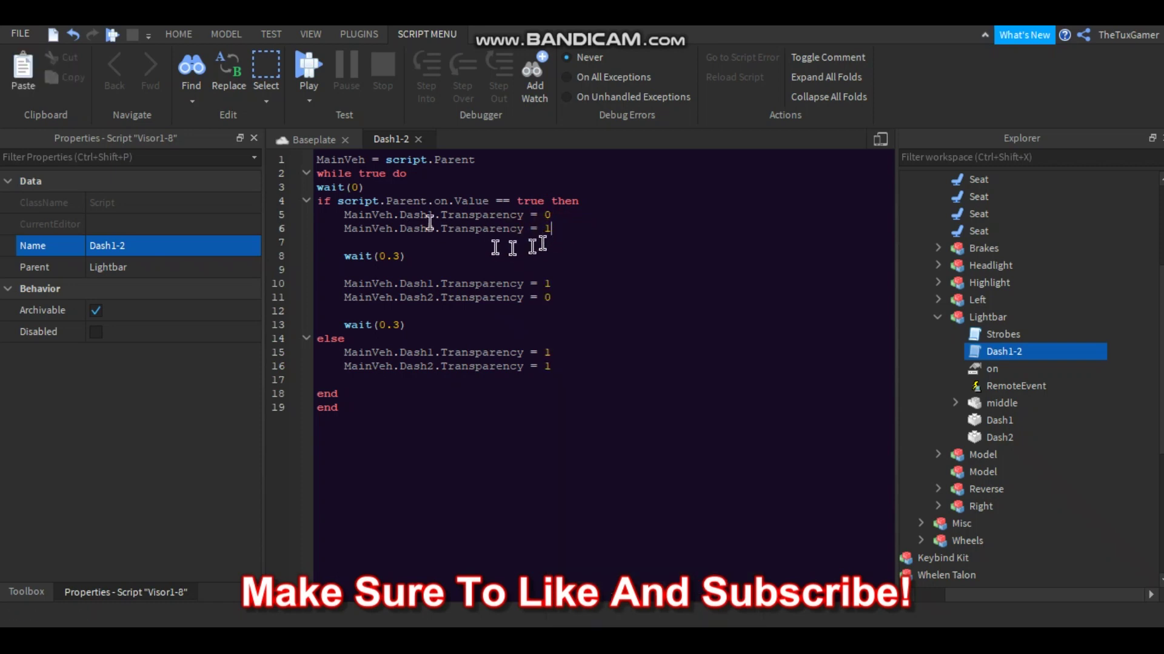
Step: Compare the Dash1 and Dash2 parts on the dash light with their transparency lines in the Dash1-2 script
{"action": "left_click", "coordinate": [314, 139]}
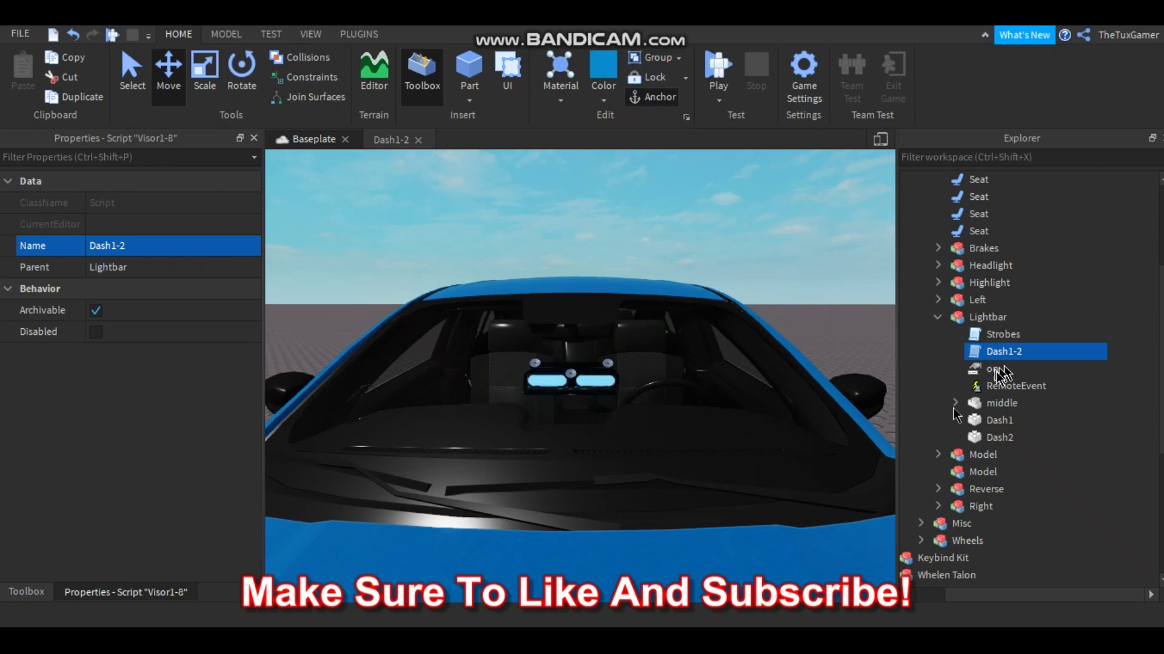
{"action": "left_click", "coordinate": [1022, 420]}
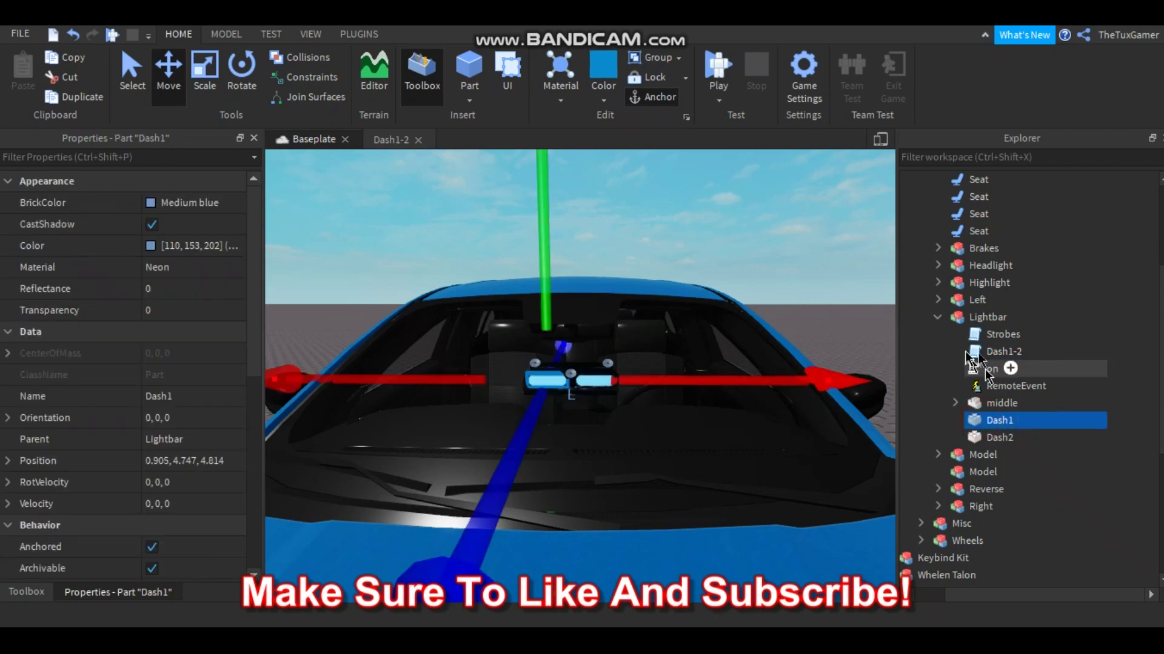
{"action": "double_click", "coordinate": [1003, 351]}
{"action": "type", "text": "d"}
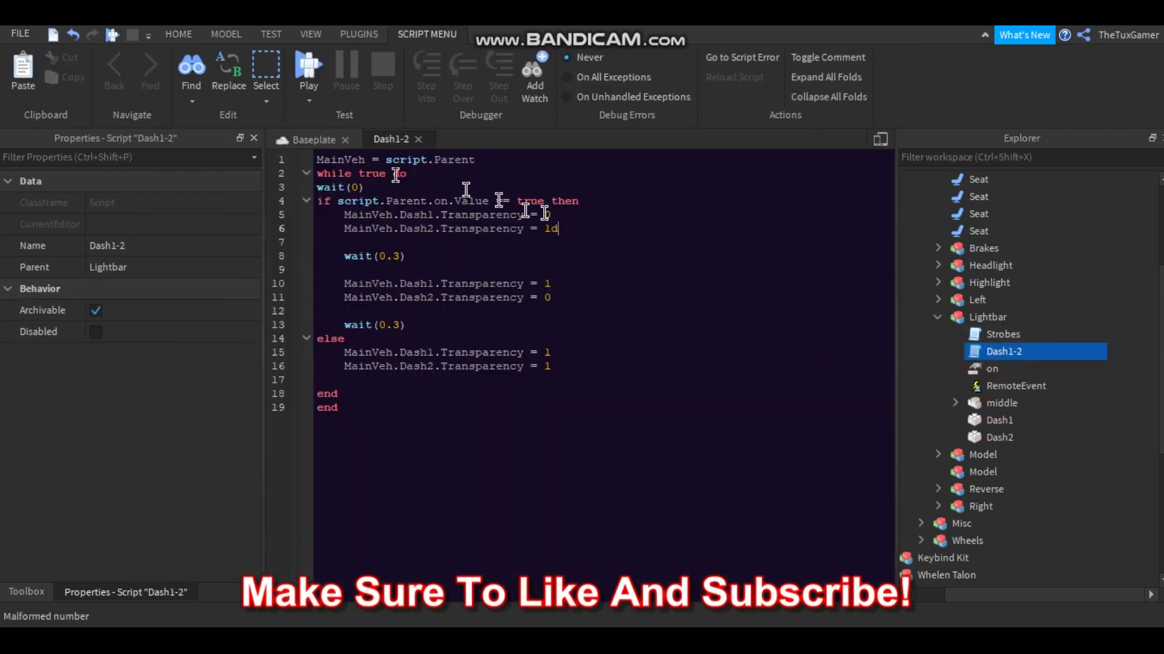
{"action": "left_click", "coordinate": [341, 144]}
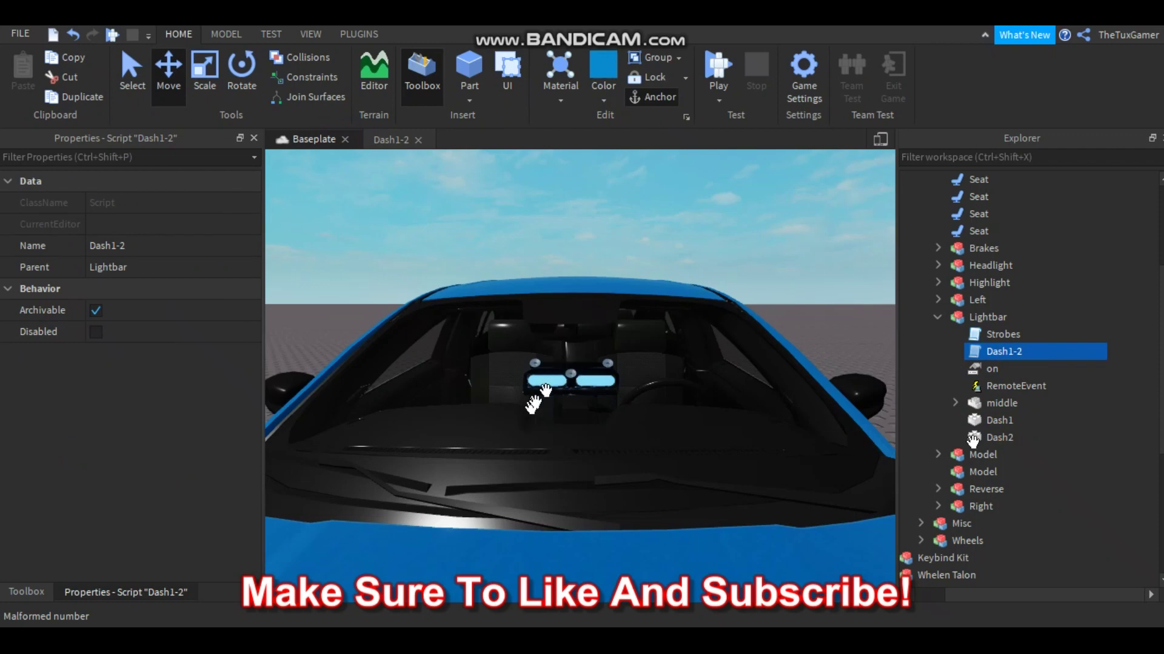
{"action": "double_click", "coordinate": [994, 353]}
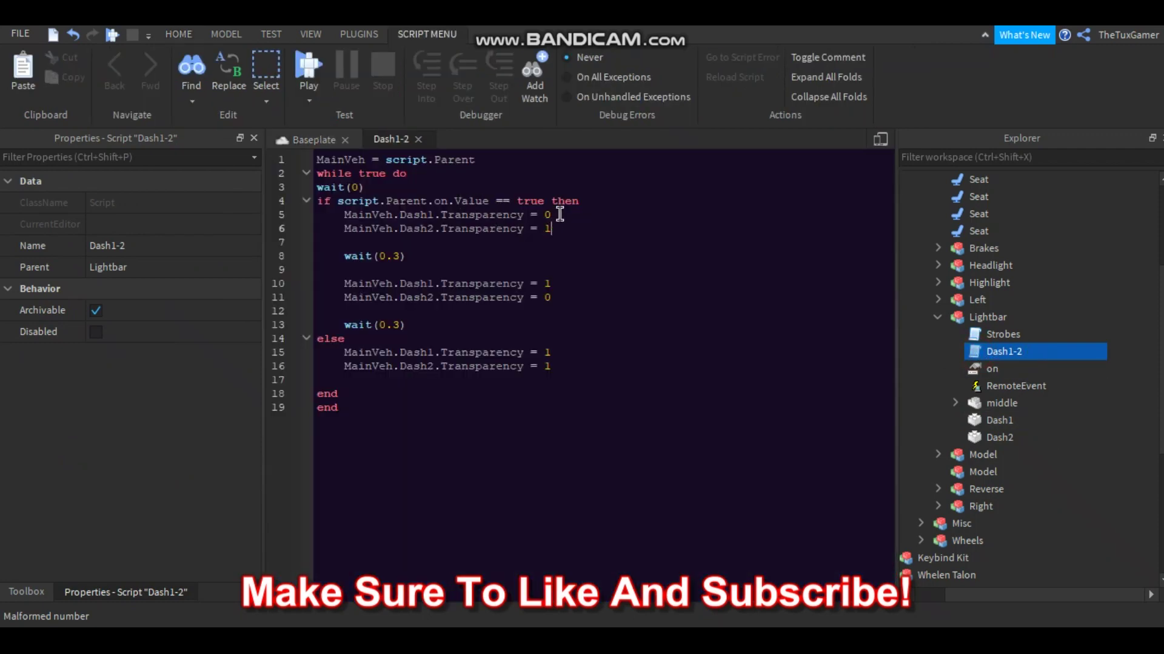
{"action": "left_click", "coordinate": [314, 140]}
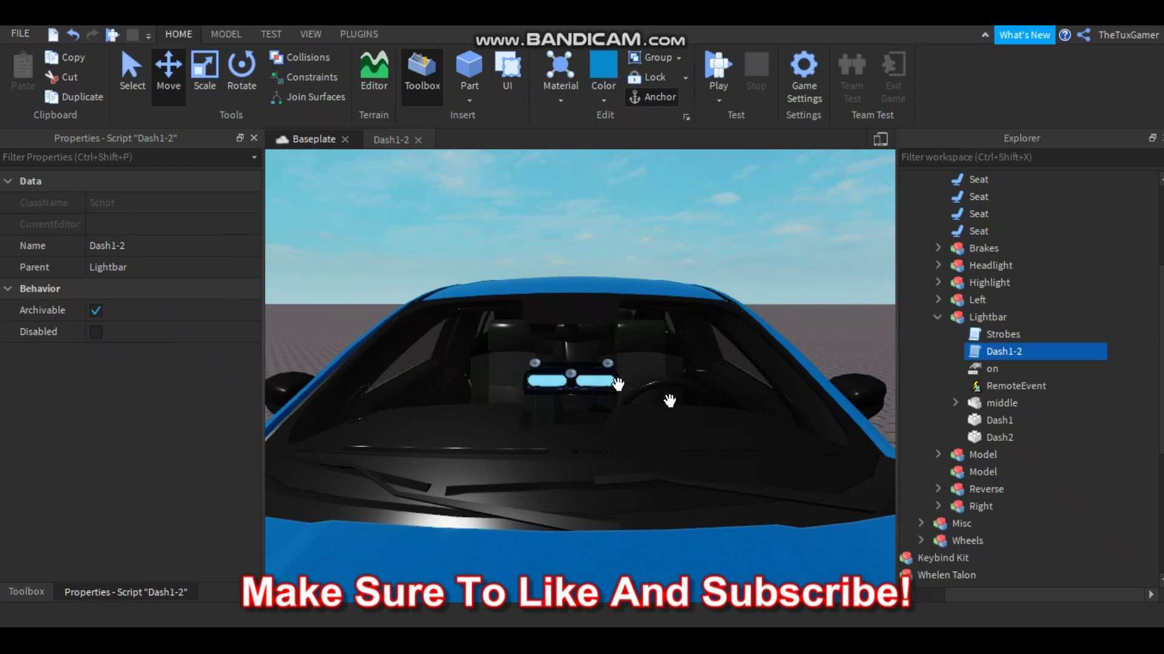
Step: Set both wait times in the Dash1-2 script, lines 8 and 13, to 0.1 and close the script
{"action": "double_click", "coordinate": [1030, 352]}
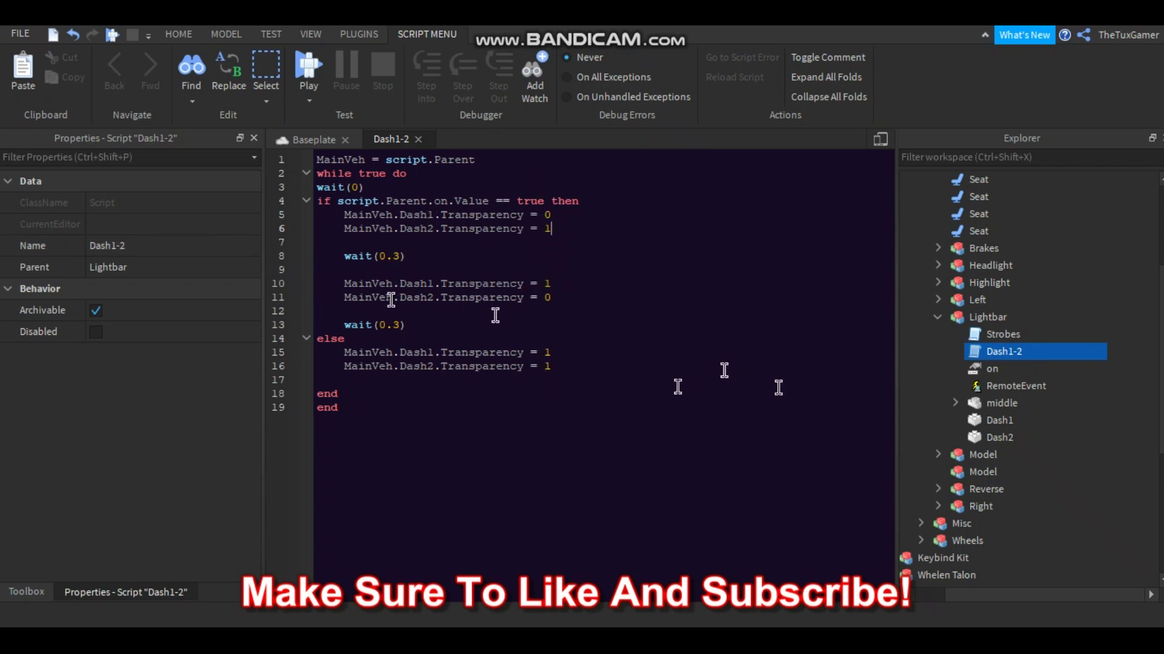
{"action": "left_click", "coordinate": [396, 255]}
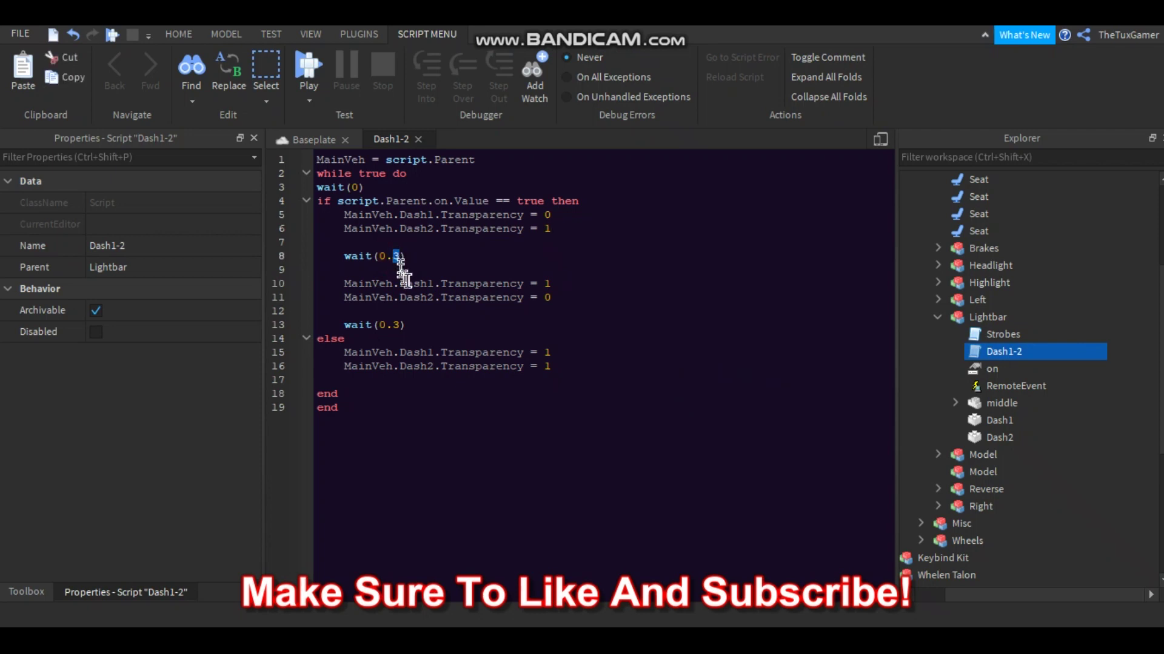
{"action": "left_click", "coordinate": [395, 326]}
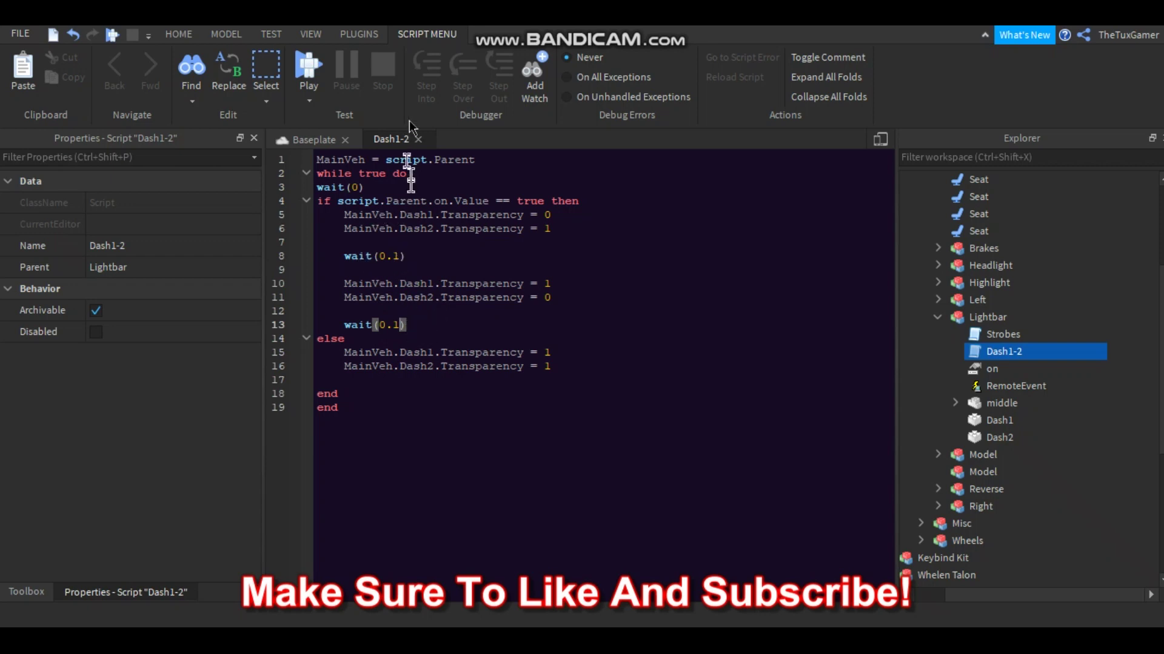
{"action": "left_click", "coordinate": [417, 139]}
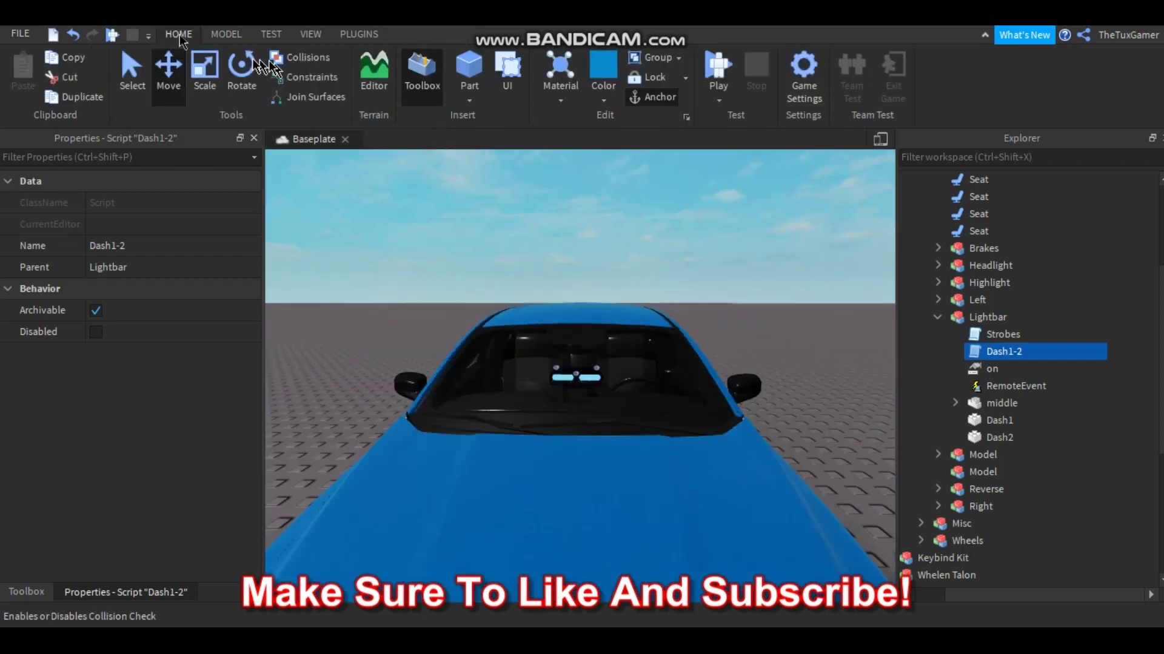
Step: Run the simulation to watch the dash light flash through the windshield, and stop it
{"action": "left_click", "coordinate": [719, 99]}
{"action": "left_click", "coordinate": [727, 156]}
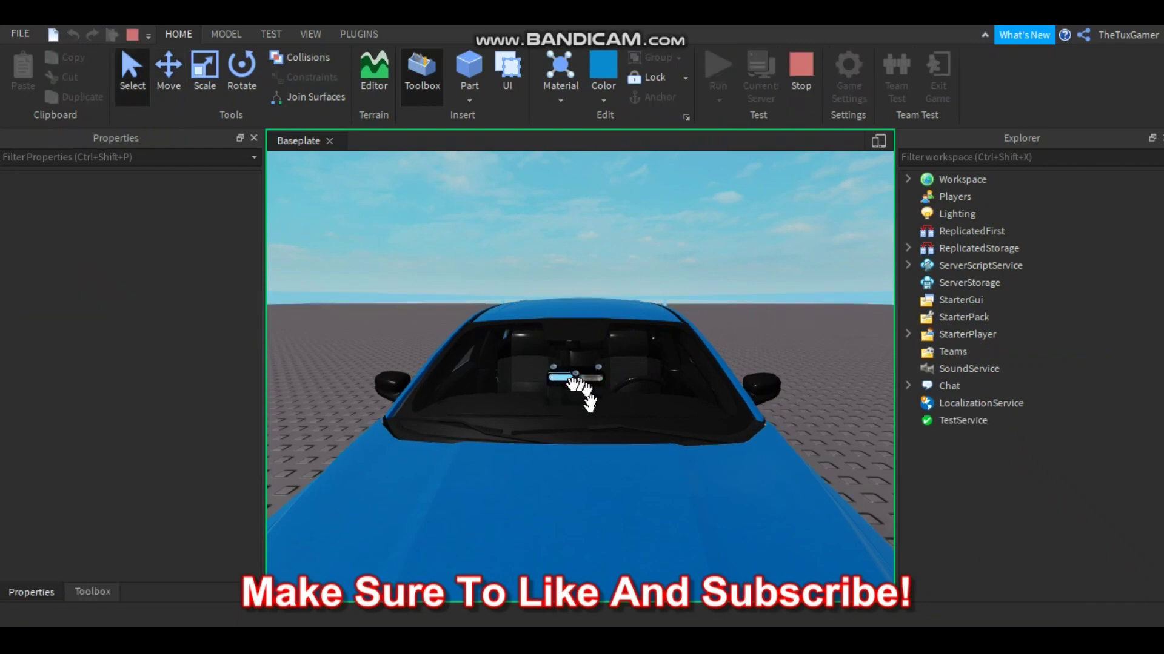
{"action": "left_click", "coordinate": [588, 380]}
{"action": "right_click_drag", "start_coordinate": [586, 397], "coordinate": [589, 392]}
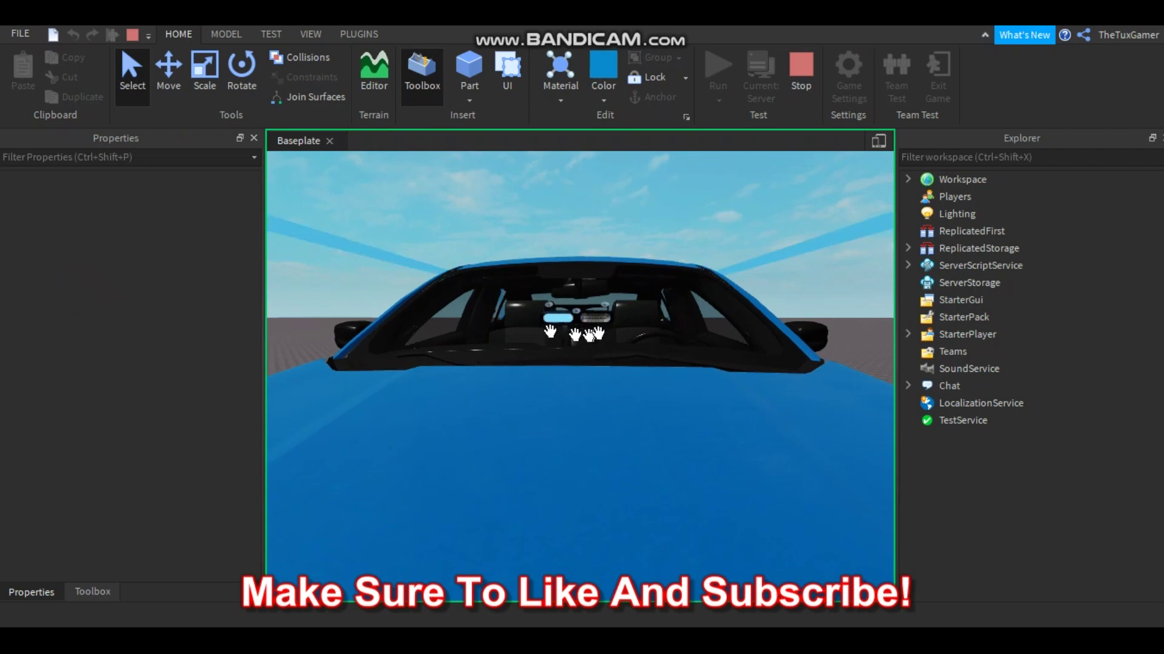
{"action": "left_click", "coordinate": [802, 68]}
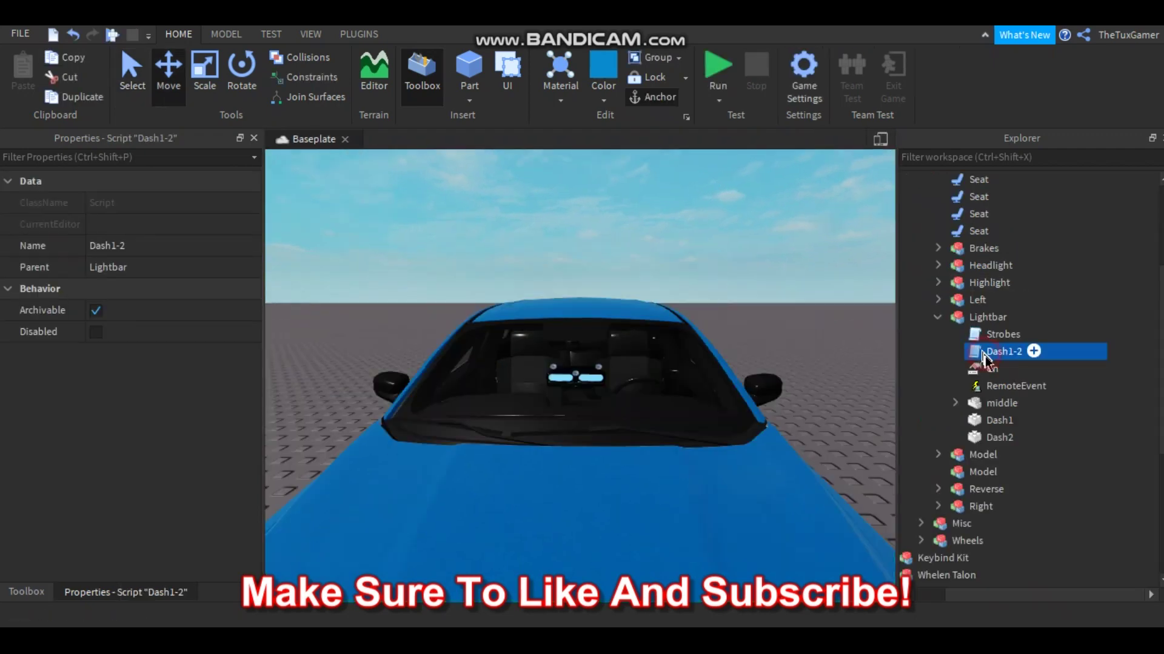
Step: Change the decimal digit of the wait time in line 13 of the Dash1-2 script to 5 and close the script
{"action": "double_click", "coordinate": [986, 352]}
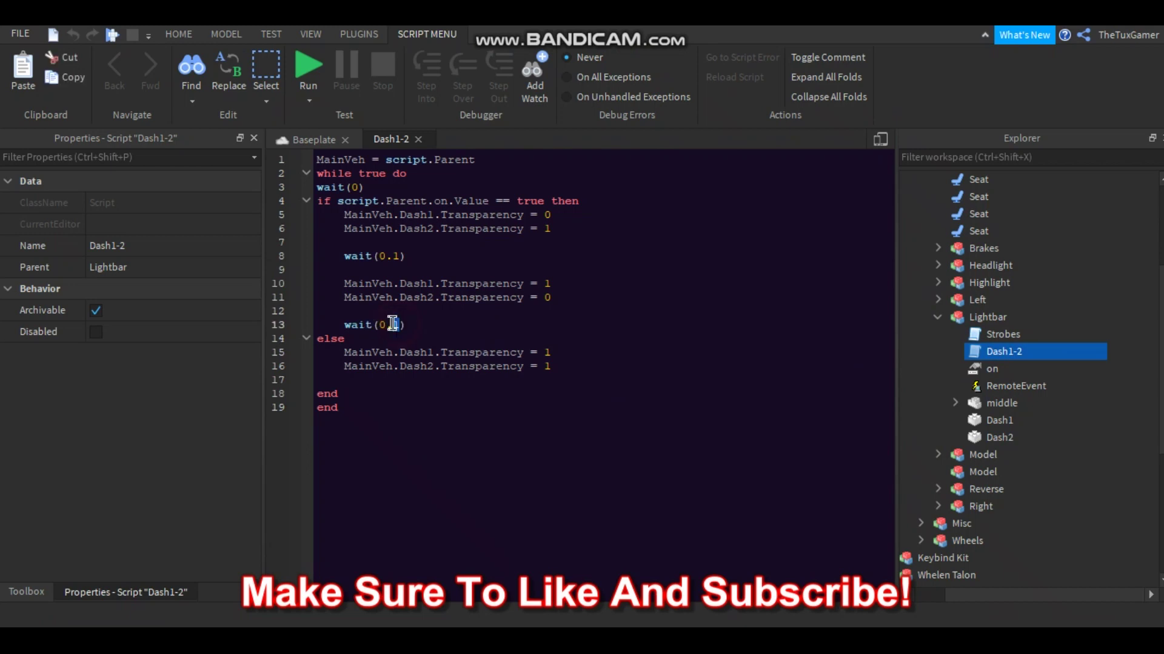
{"action": "type", "text": "5"}
{"action": "left_click", "coordinate": [418, 139]}
{"action": "left_click", "coordinate": [561, 235]}
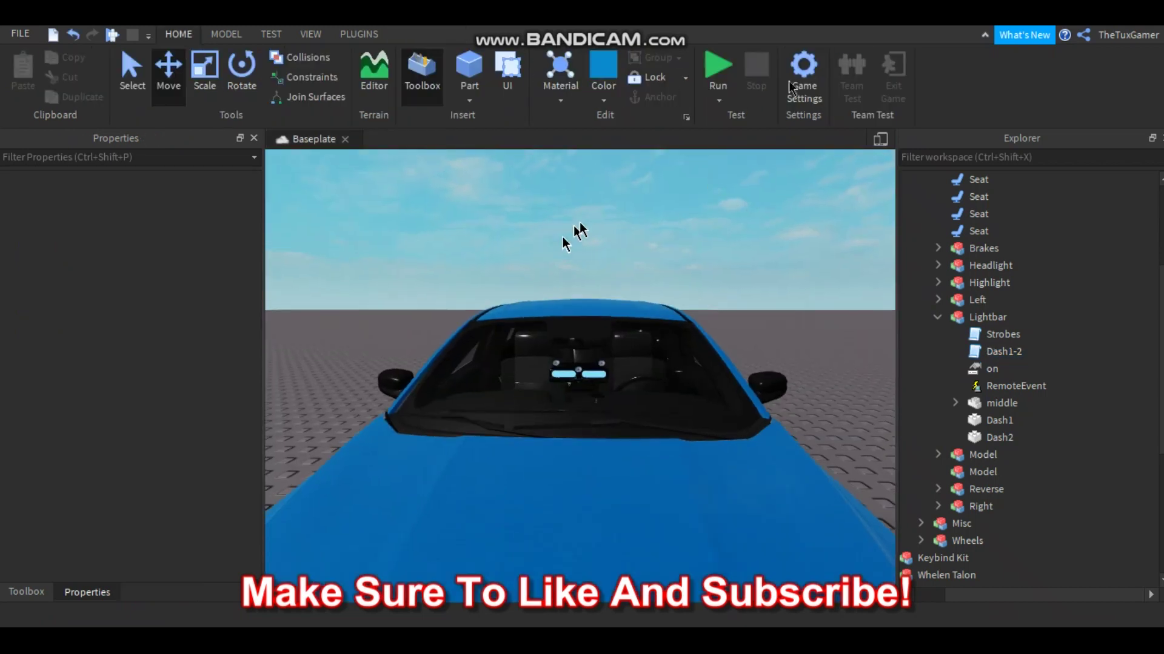
Step: Run the simulation again to check the flashing dash light close up and from farther away, and stop it
{"action": "left_click", "coordinate": [701, 70]}
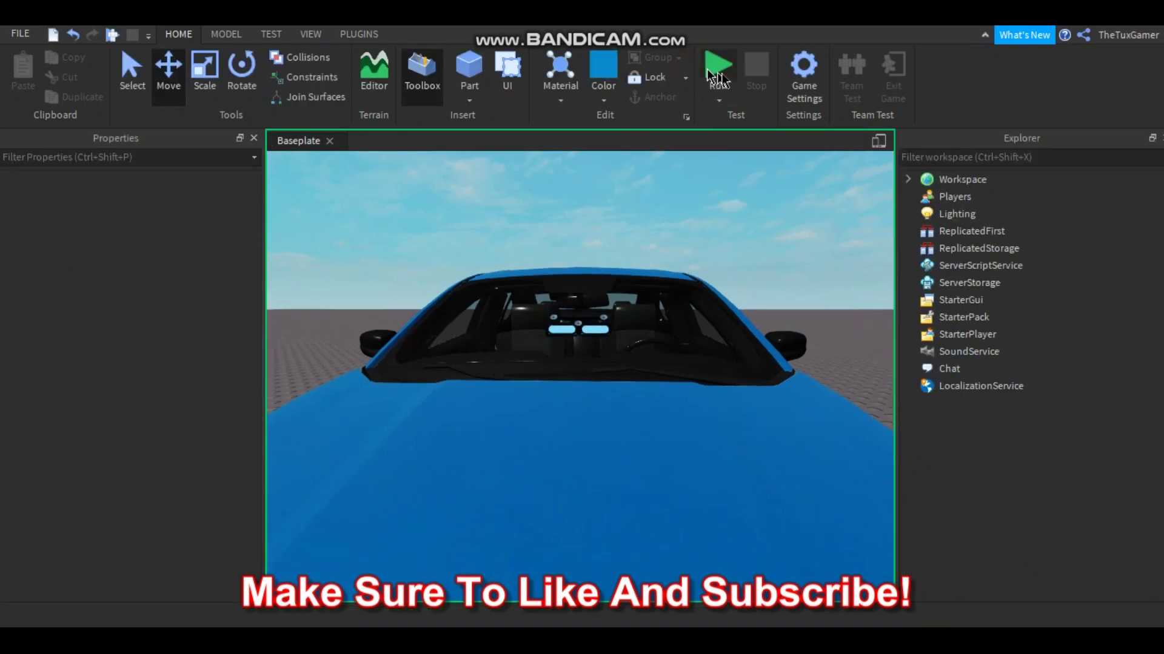
{"action": "right_click", "coordinate": [732, 203]}
{"action": "right_click", "coordinate": [732, 203]}
{"action": "left_click", "coordinate": [732, 204]}
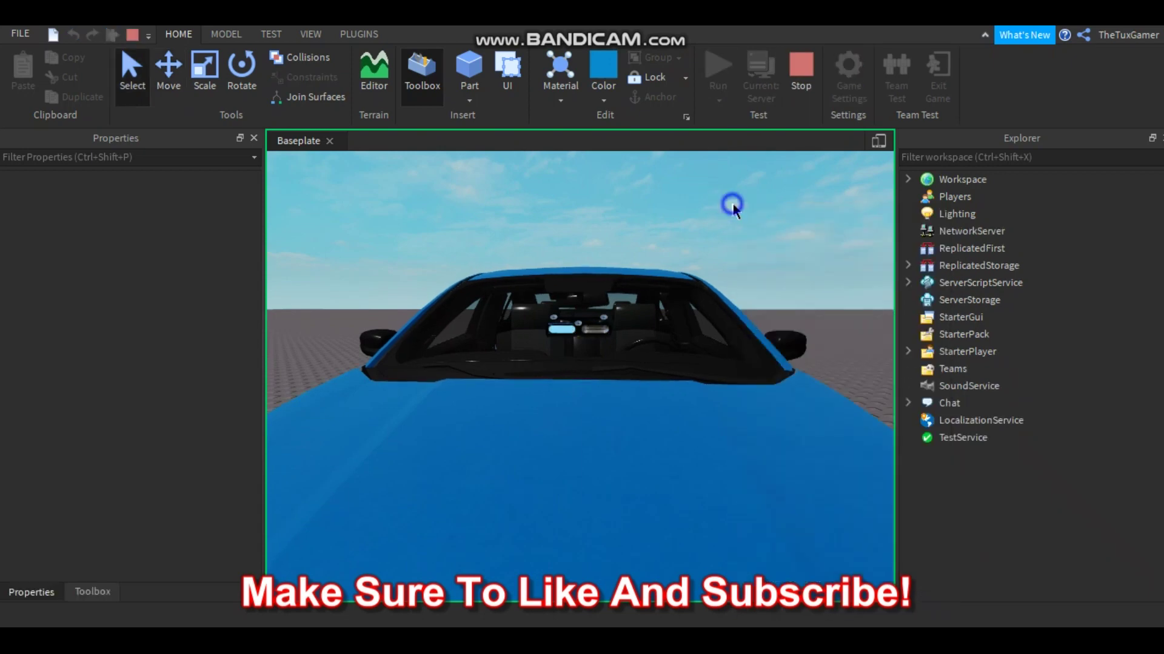
{"action": "scroll", "coordinate": [731, 203], "scroll_direction": "down", "scroll_amount": 3}
{"action": "right_click_drag", "start_coordinate": [732, 204], "coordinate": [726, 231]}
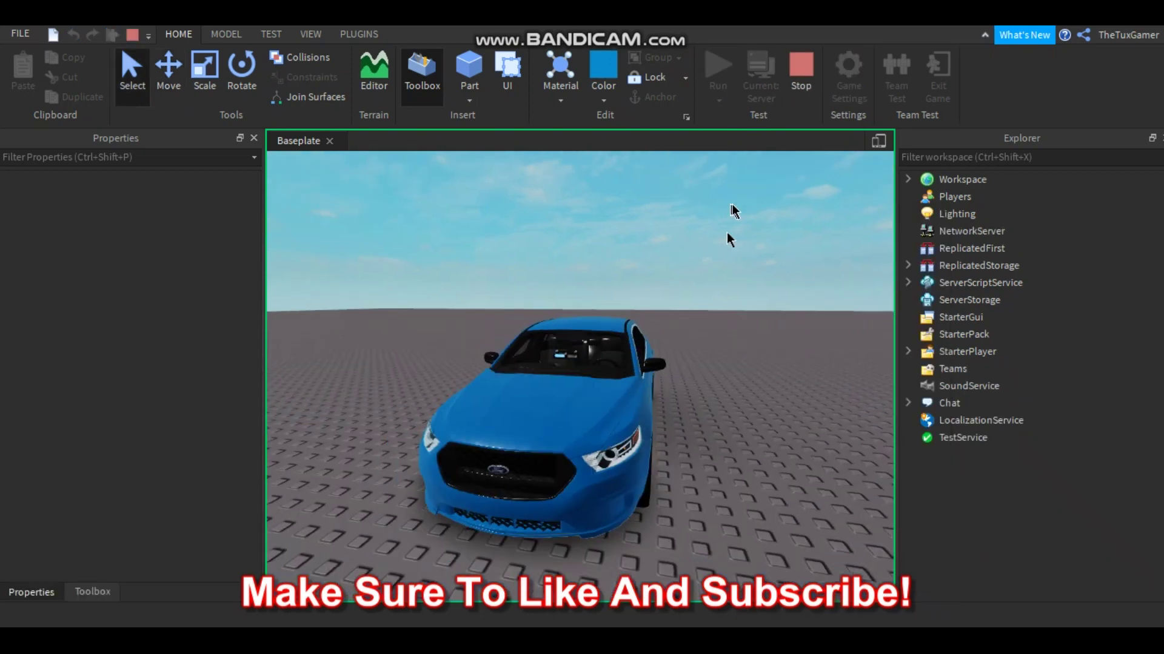
{"action": "scroll", "coordinate": [732, 206], "scroll_direction": "down", "scroll_amount": 3}
{"action": "left_click", "coordinate": [584, 382]}
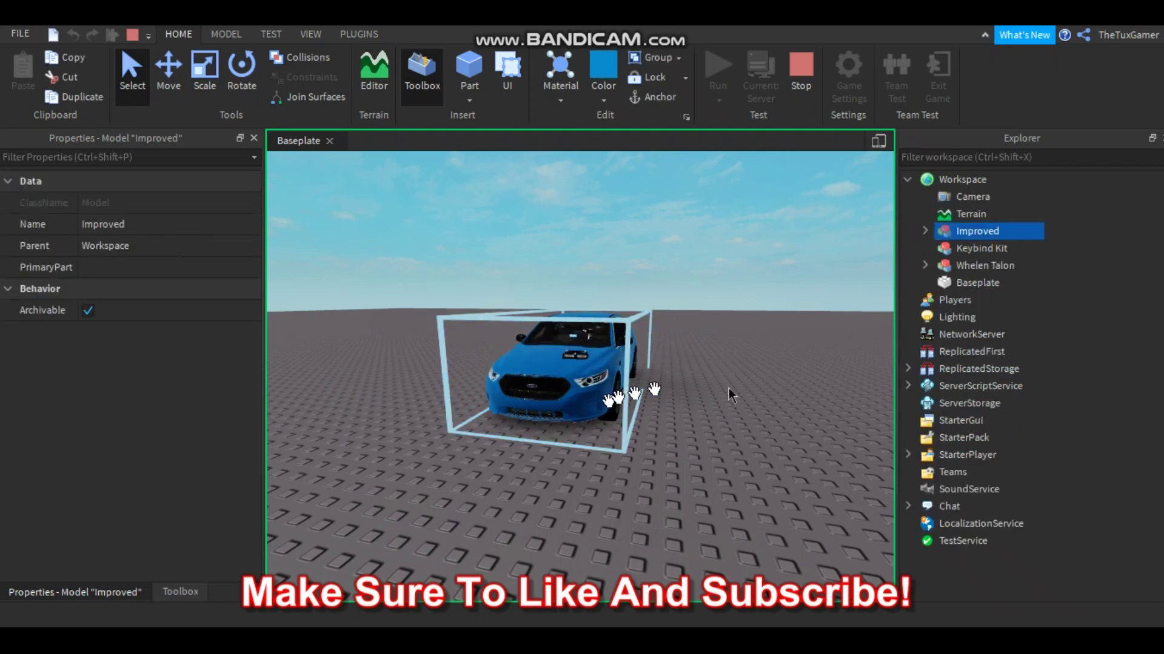
{"action": "left_click", "coordinate": [754, 381]}
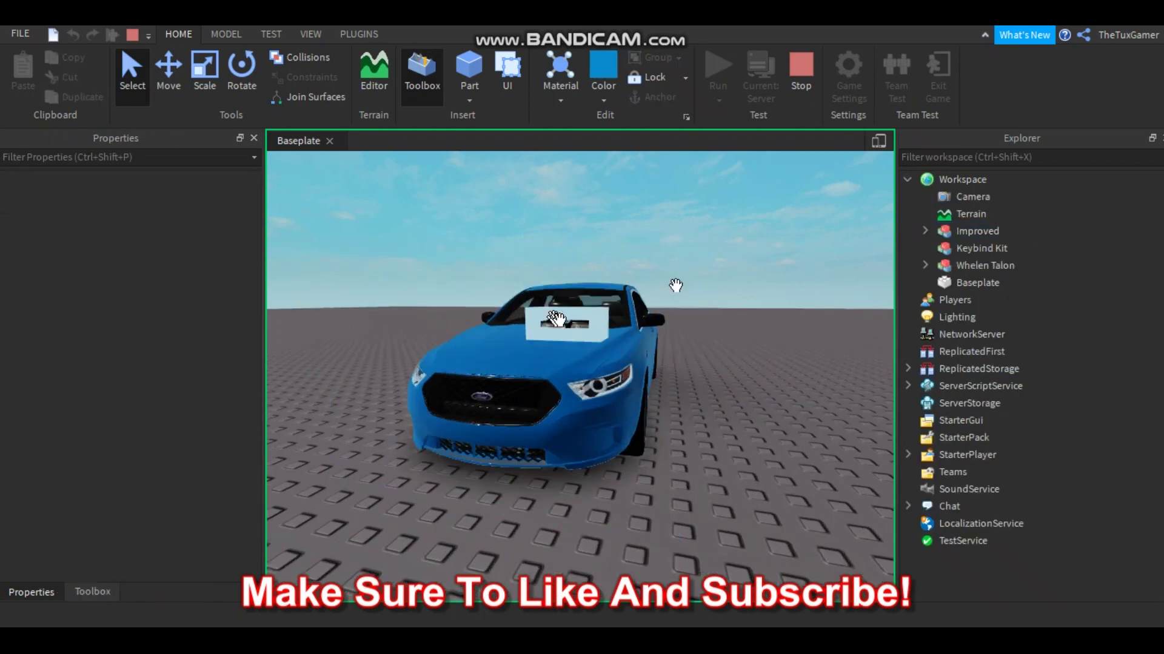
{"action": "left_click", "coordinate": [817, 64]}
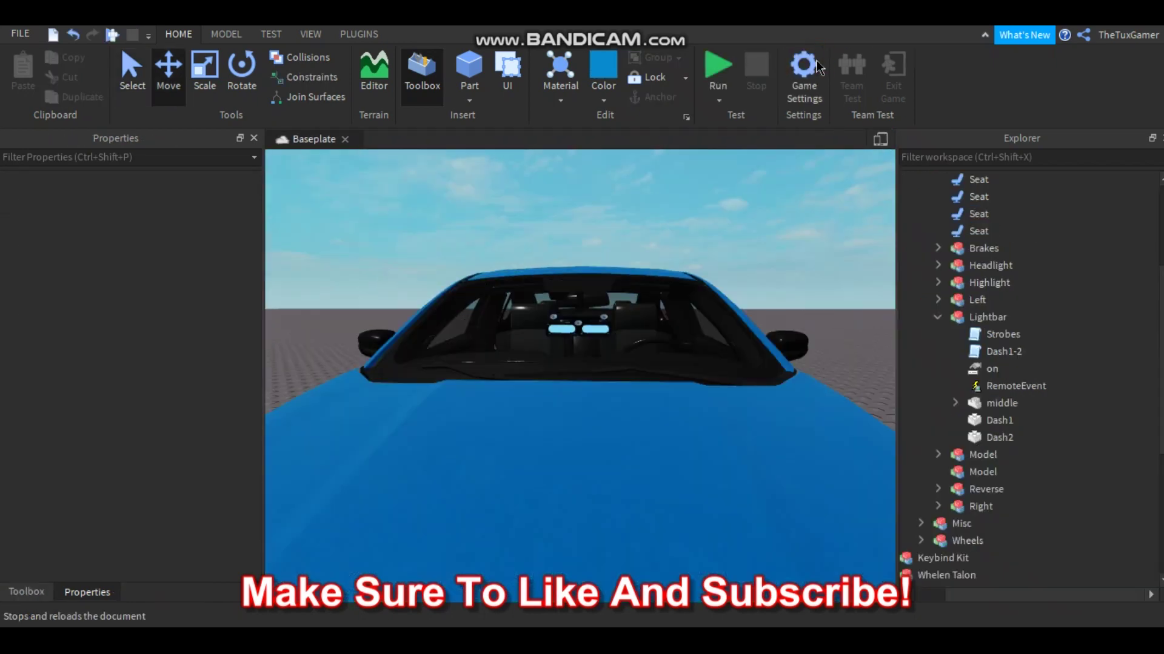
Step: Collapse the Lightbar model and move the Whelen Talon model into the car's Body model
{"action": "left_click", "coordinate": [937, 322]}
{"action": "scroll", "coordinate": [982, 340], "scroll_direction": "down", "scroll_amount": 3}
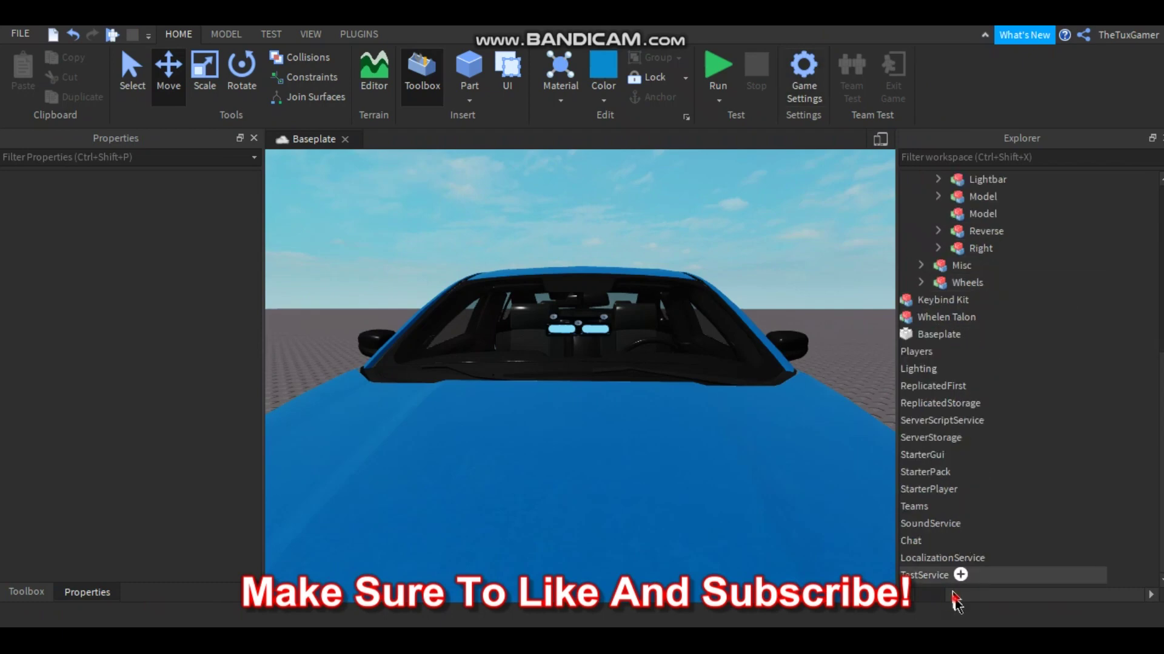
{"action": "scroll", "coordinate": [948, 469], "scroll_direction": "up", "scroll_amount": 1}
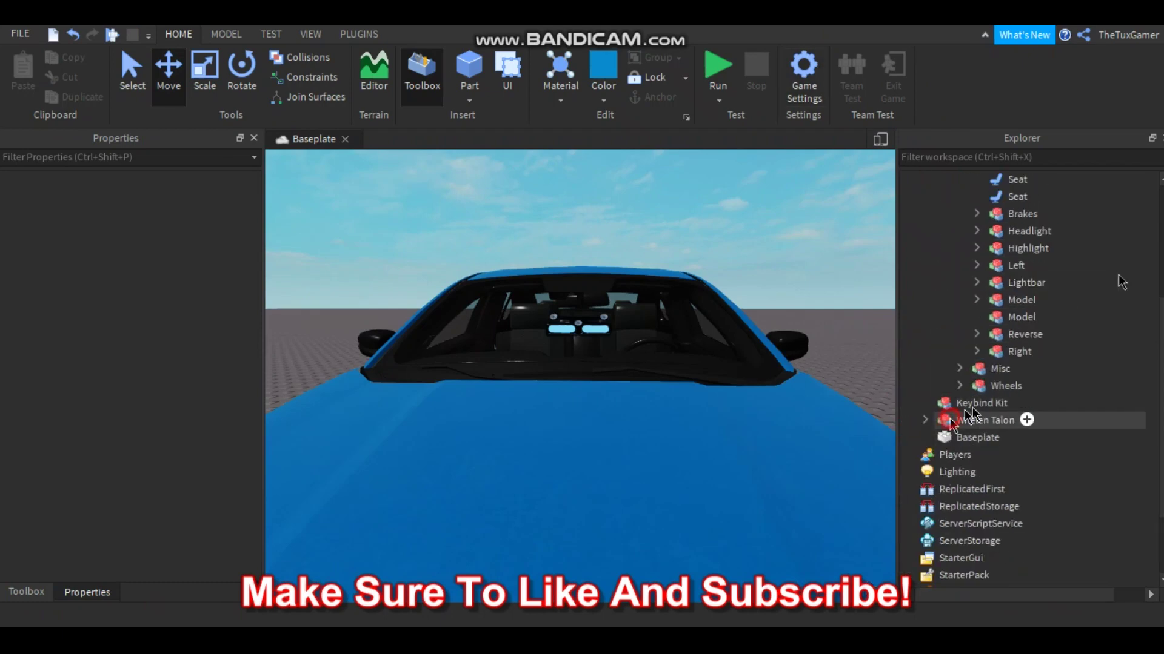
{"action": "left_click_drag", "start_coordinate": [964, 418], "coordinate": [994, 336]}
{"action": "scroll", "coordinate": [1030, 319], "scroll_direction": "down", "scroll_amount": 1}
{"action": "scroll", "coordinate": [1031, 318], "scroll_direction": "down", "scroll_amount": 2}
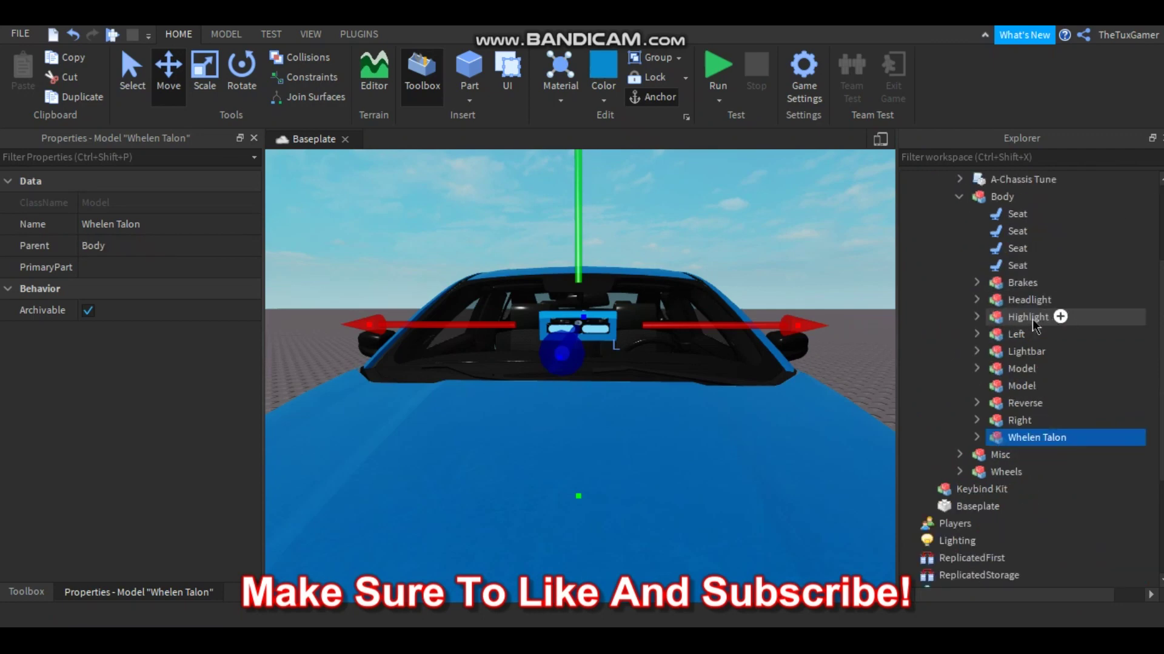
Step: Group the Whelen Talon into a new model inside Body, name it Exterior, and expand it
{"action": "key", "text": "ctrl+g"}
{"action": "left_click", "coordinate": [97, 228]}
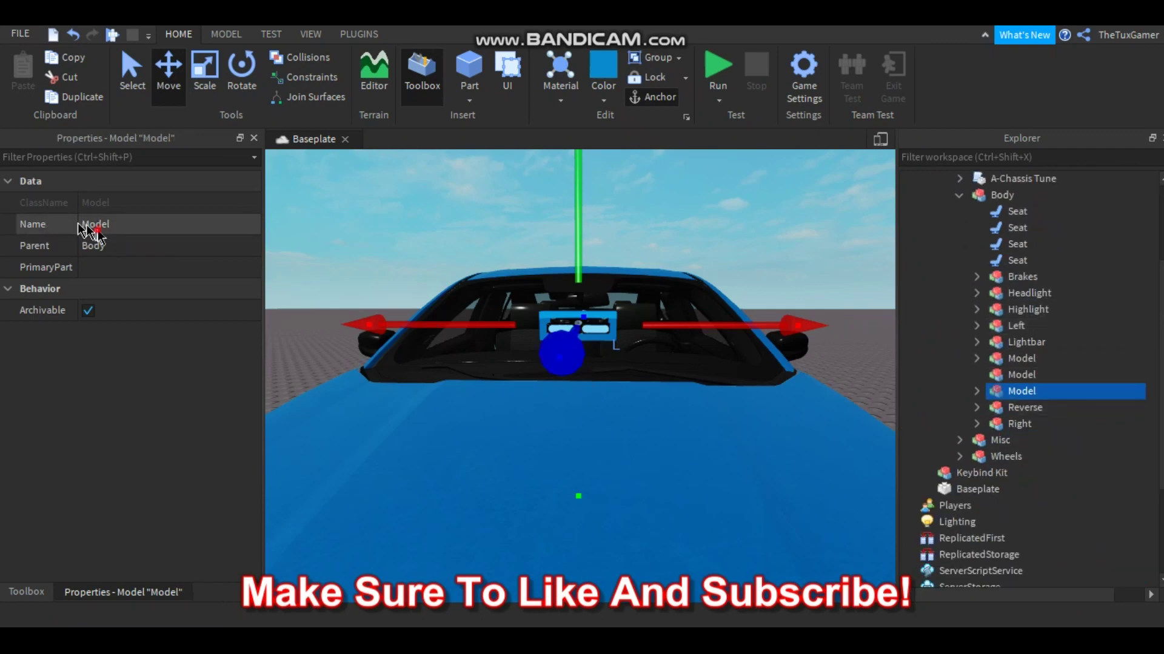
{"action": "type", "text": "Exterio"}
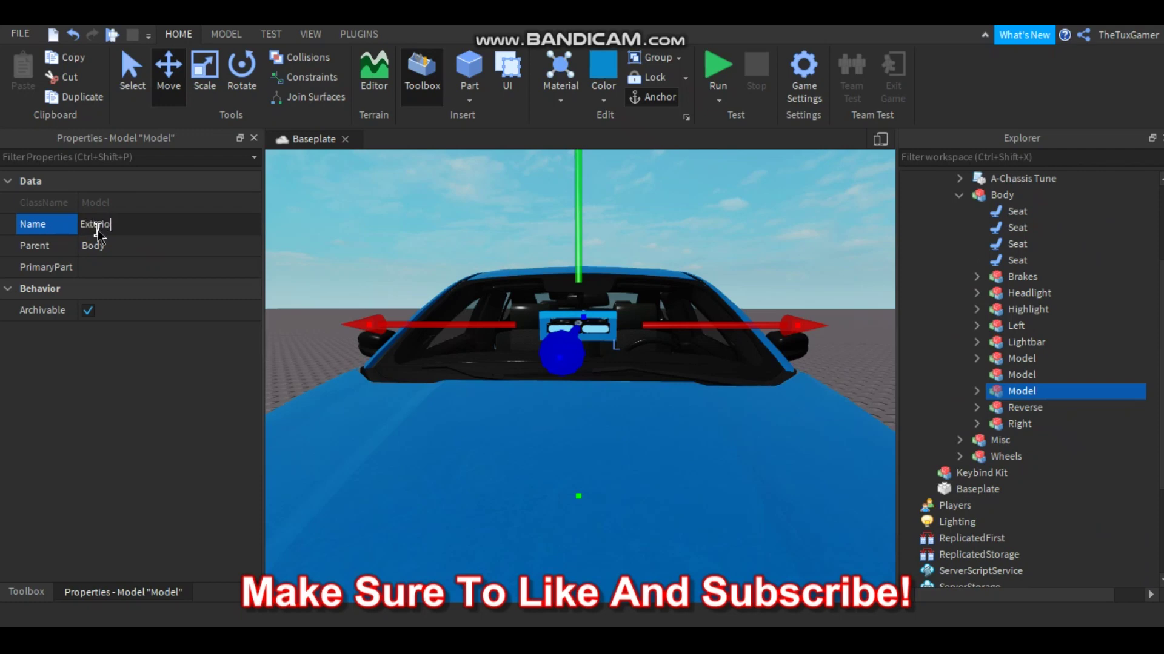
{"action": "type", "text": "r"}
{"action": "key", "text": "Return"}
{"action": "left_click", "coordinate": [976, 393]}
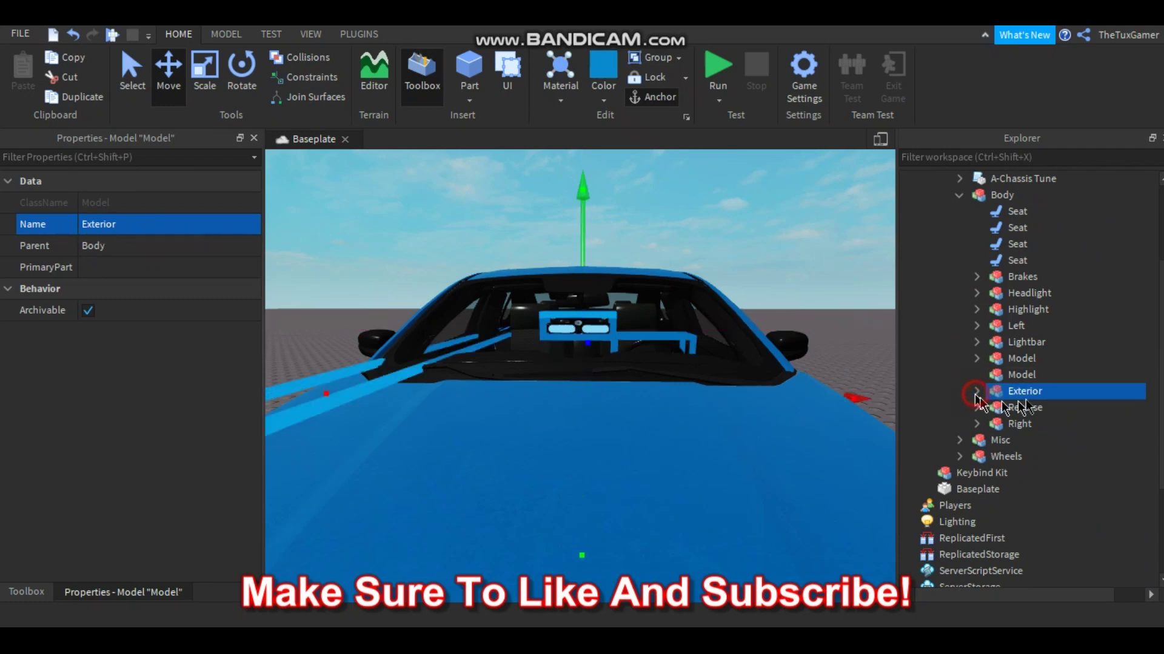
Step: Inspect the car's exterior from the front and the side
{"action": "left_click", "coordinate": [786, 265]}
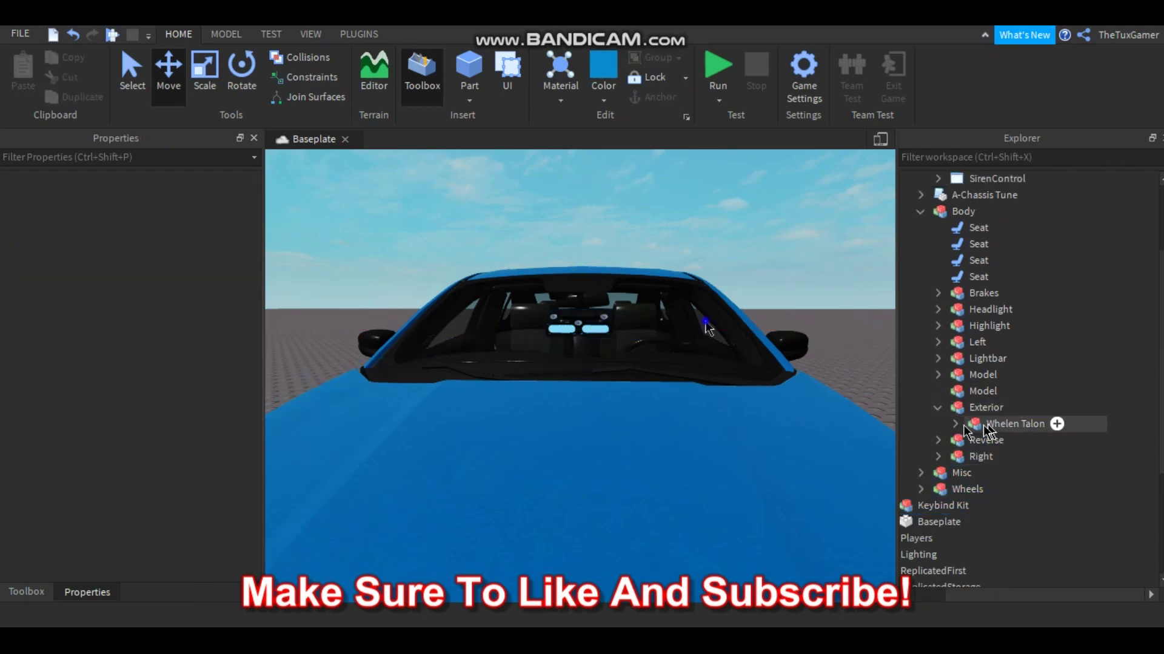
{"action": "right_click_drag", "start_coordinate": [703, 324], "coordinate": [803, 463]}
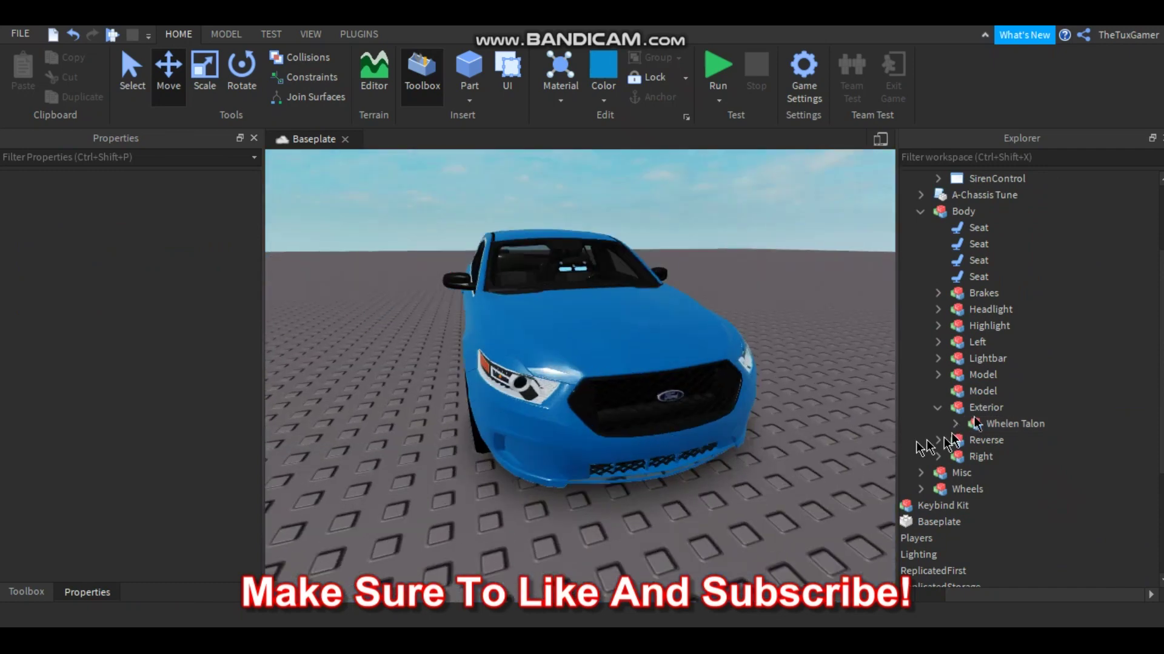
{"action": "right_click_drag", "start_coordinate": [631, 333], "coordinate": [588, 303]}
{"action": "right_click_drag", "start_coordinate": [475, 388], "coordinate": [876, 419]}
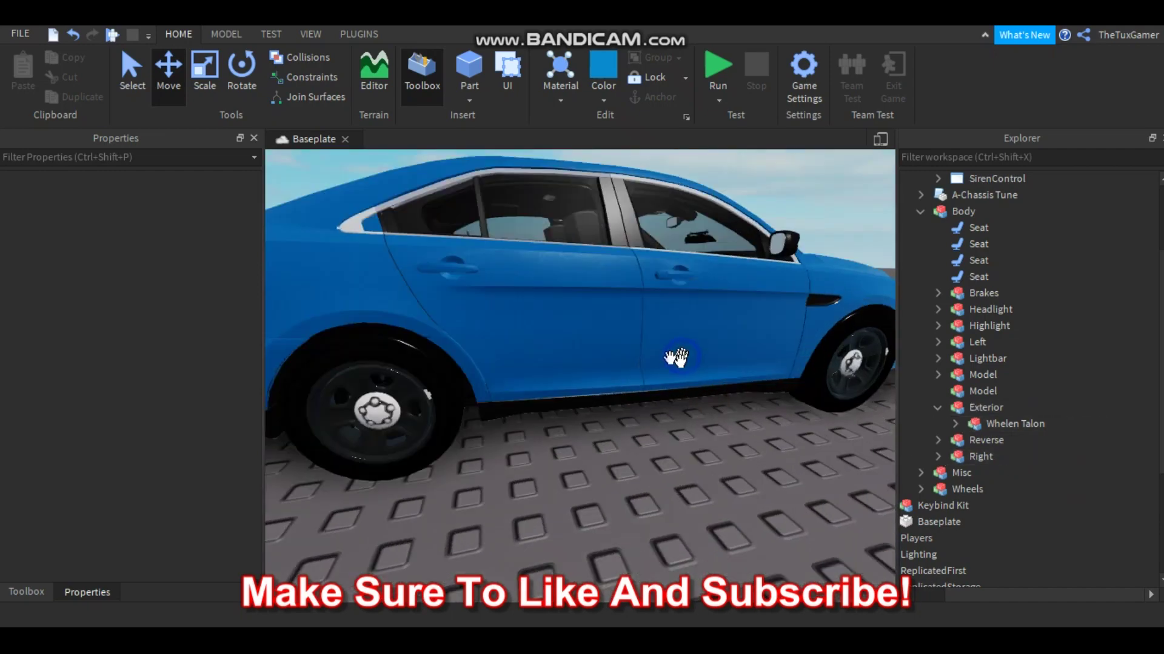
{"action": "right_click_drag", "start_coordinate": [691, 367], "coordinate": [680, 353]}
{"action": "scroll", "coordinate": [680, 354], "scroll_direction": "down", "scroll_amount": 3}
{"action": "right_click_drag", "start_coordinate": [839, 311], "coordinate": [837, 317]}
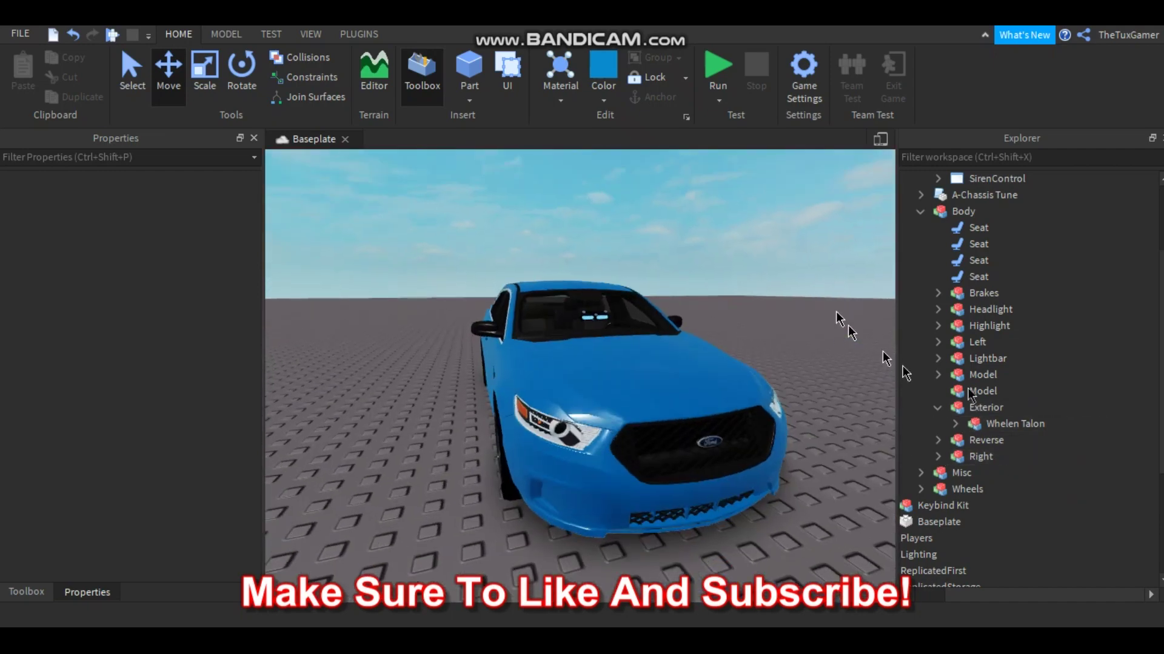
{"action": "left_click", "coordinate": [937, 359]}
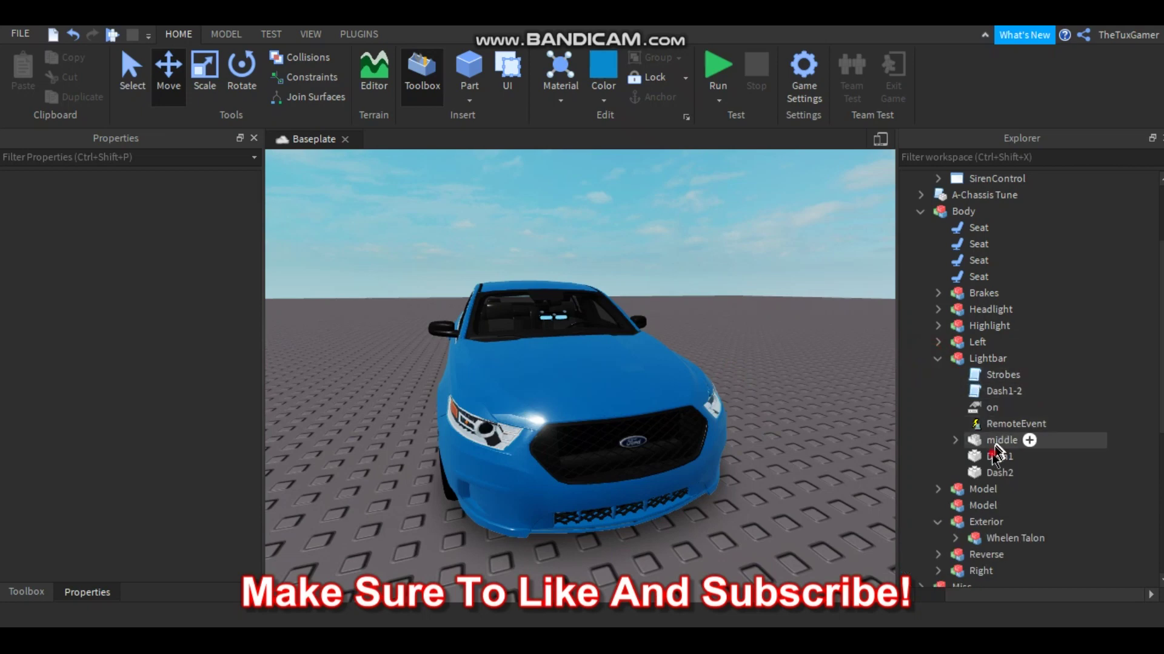
{"action": "left_click", "coordinate": [993, 457]}
{"action": "key", "text": "f"}
{"action": "scroll", "coordinate": [614, 392], "scroll_direction": "down", "scroll_amount": 5}
{"action": "left_click_drag", "start_coordinate": [673, 408], "coordinate": [751, 435]}
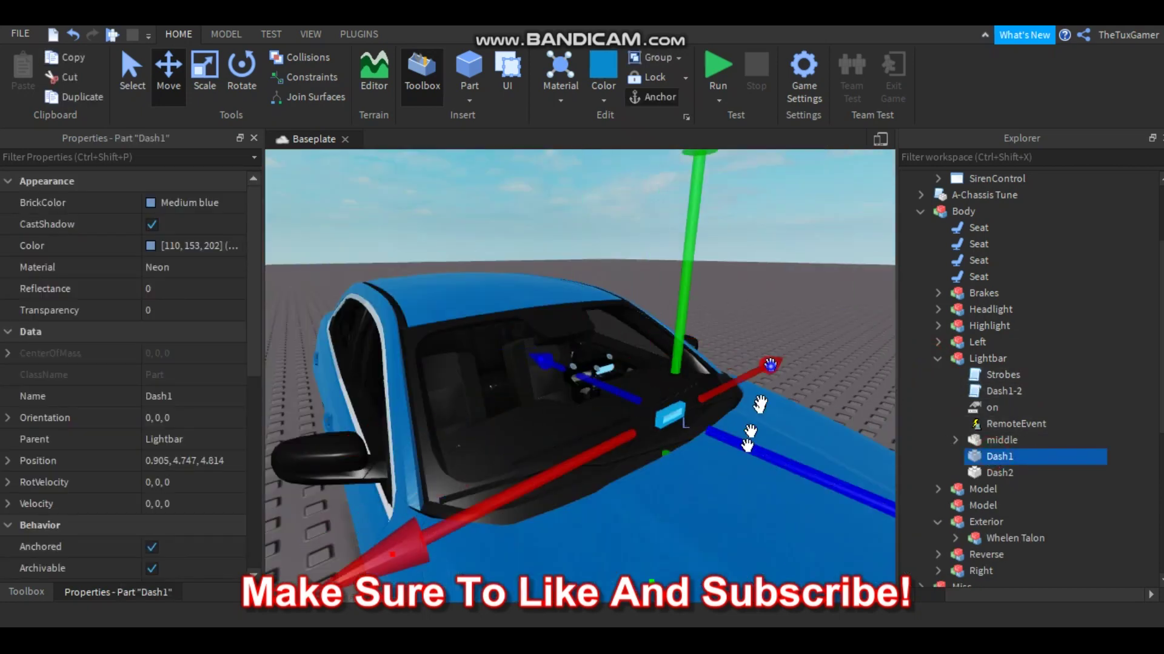
{"action": "key", "text": "f"}
{"action": "right_click_drag", "start_coordinate": [805, 382], "coordinate": [809, 223]}
{"action": "left_click", "coordinate": [808, 223]}
{"action": "key", "text": "ctrl+z"}
{"action": "scroll", "coordinate": [809, 223], "scroll_direction": "down", "scroll_amount": 5}
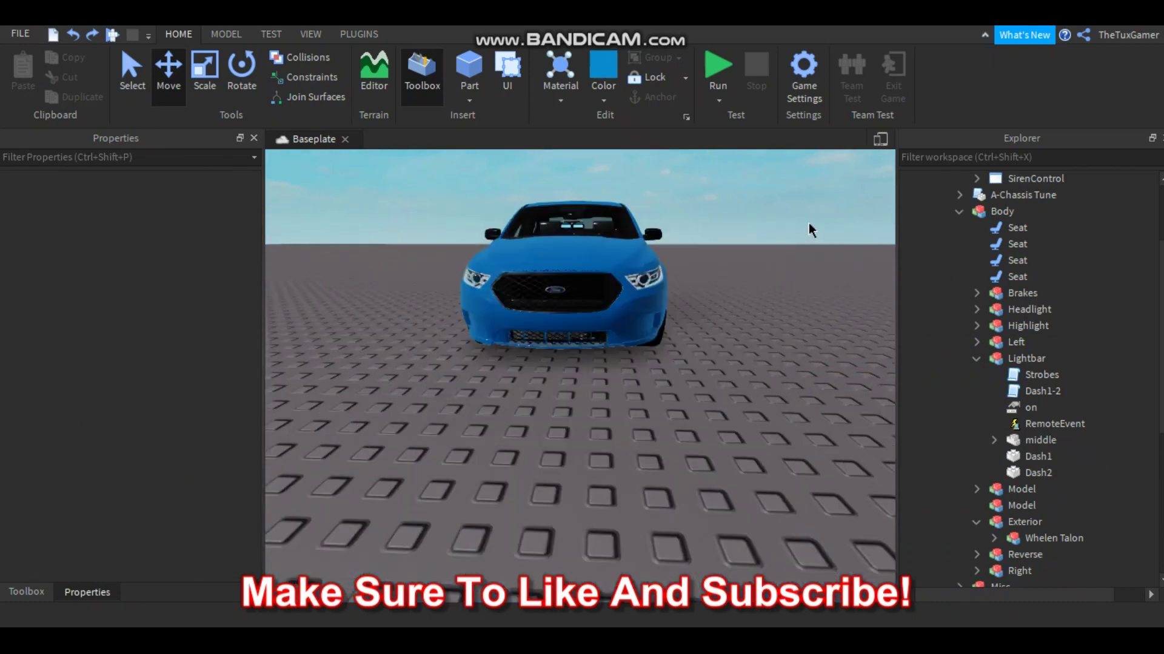
{"action": "scroll", "coordinate": [808, 227], "scroll_direction": "down", "scroll_amount": 3}
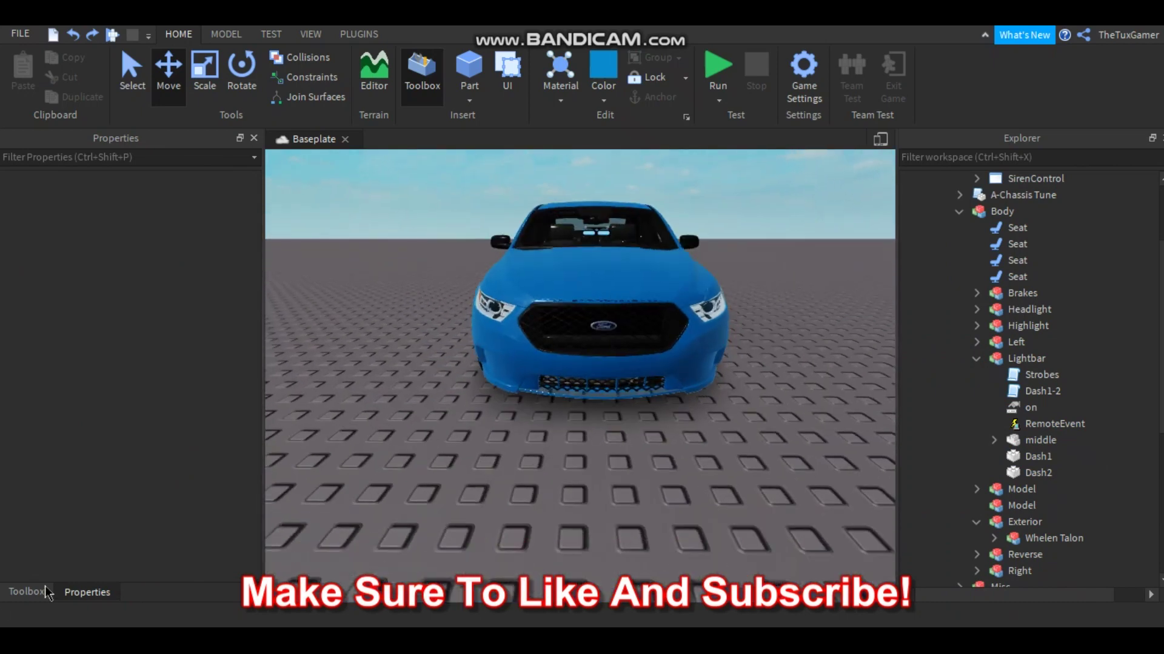
Step: Insert the LED model from My Models in front of the car's grille and expand it
{"action": "left_click", "coordinate": [26, 592]}
{"action": "left_click", "coordinate": [197, 198]}
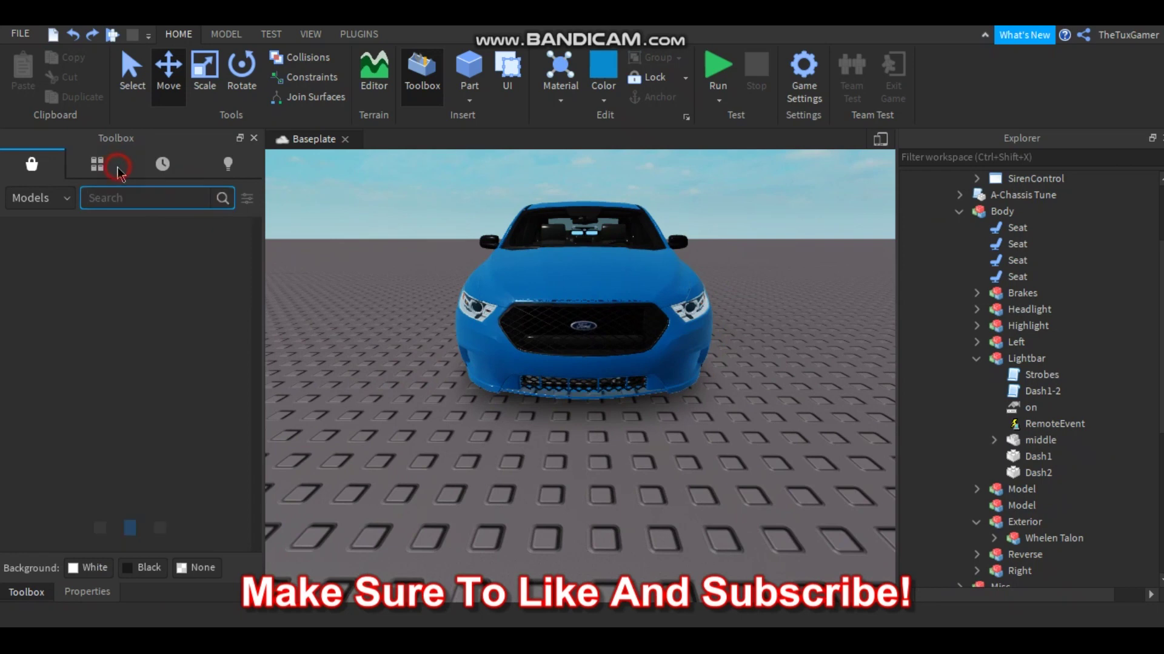
{"action": "left_click", "coordinate": [97, 163]}
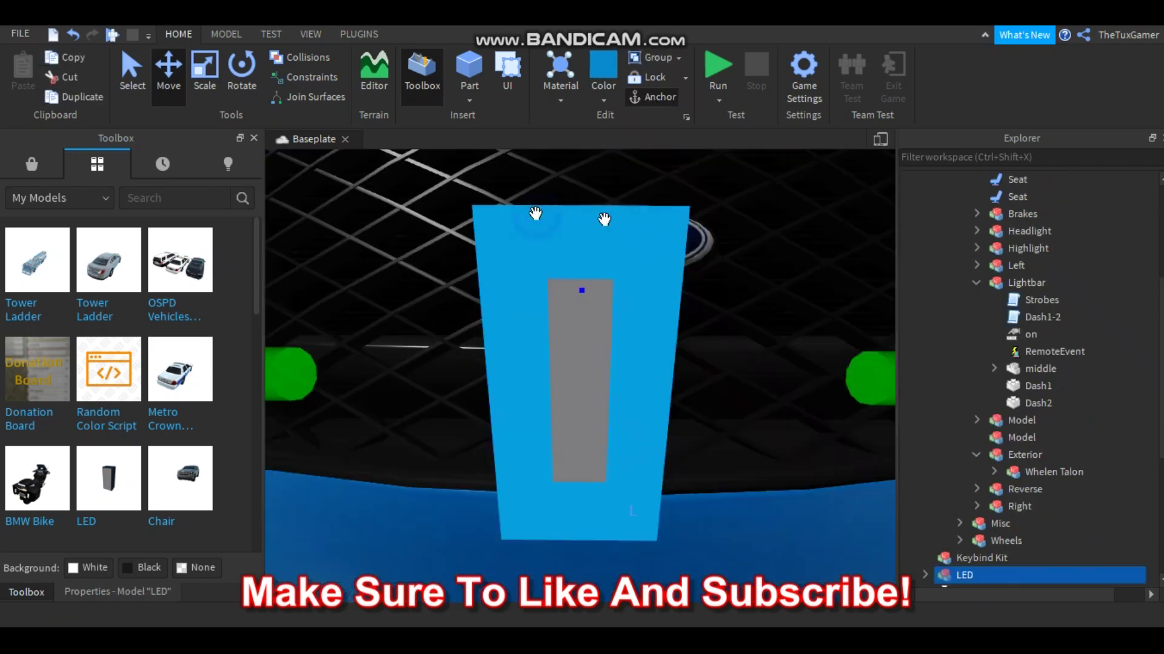
{"action": "right_click_drag", "start_coordinate": [535, 213], "coordinate": [1038, 562]}
{"action": "key", "text": "f"}
{"action": "left_click", "coordinate": [927, 575]}
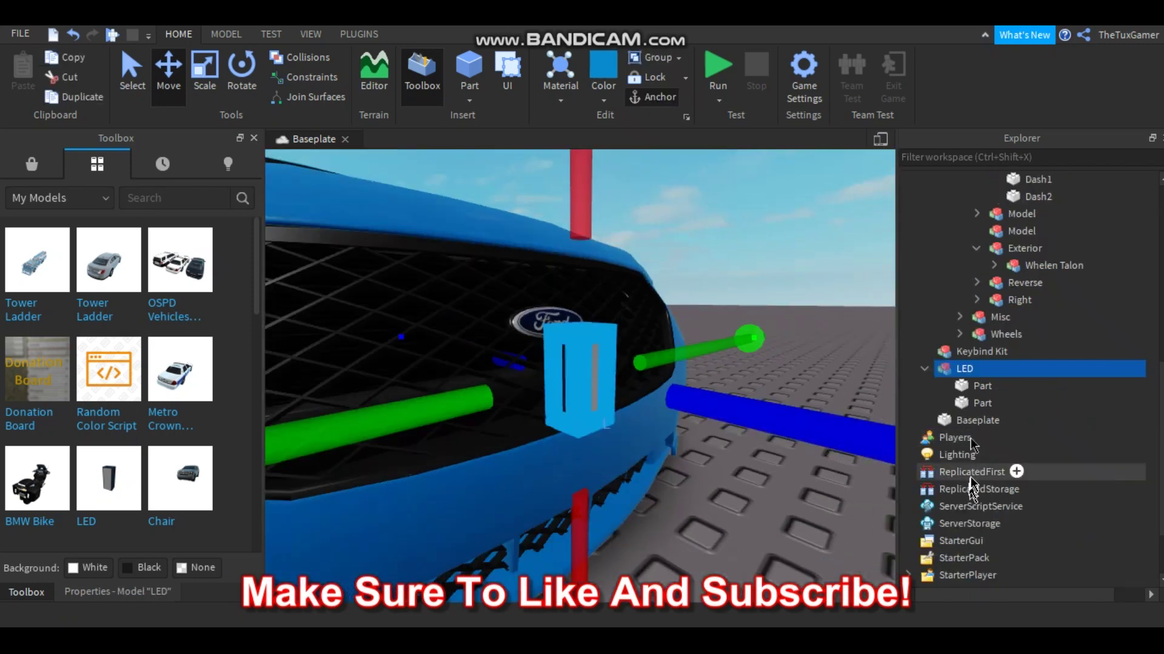
{"action": "left_click", "coordinate": [965, 386]}
{"action": "right_click_drag", "start_coordinate": [744, 382], "coordinate": [776, 325]}
{"action": "key", "text": "ctrl+z"}
{"action": "left_click", "coordinate": [982, 386]}
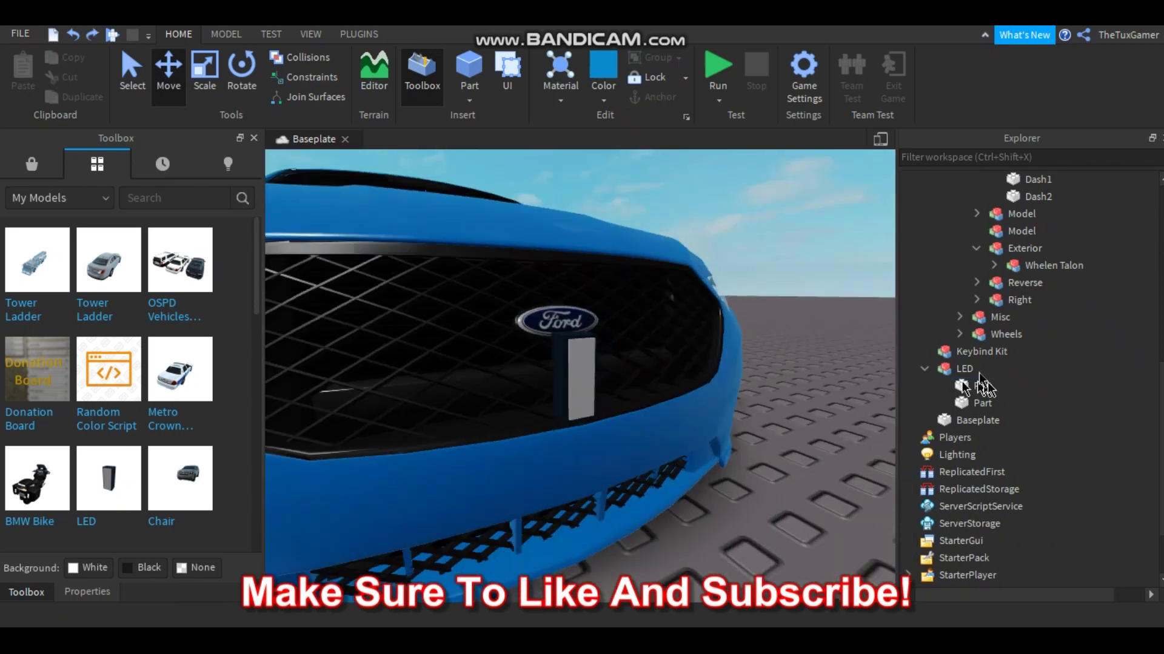
Step: Rotate the whole LED model to a horizontal orientation and shift it to one side of the Ford emblem
{"action": "left_click", "coordinate": [967, 369]}
{"action": "key", "text": "f"}
{"action": "scroll", "coordinate": [740, 374], "scroll_direction": "down", "scroll_amount": 10}
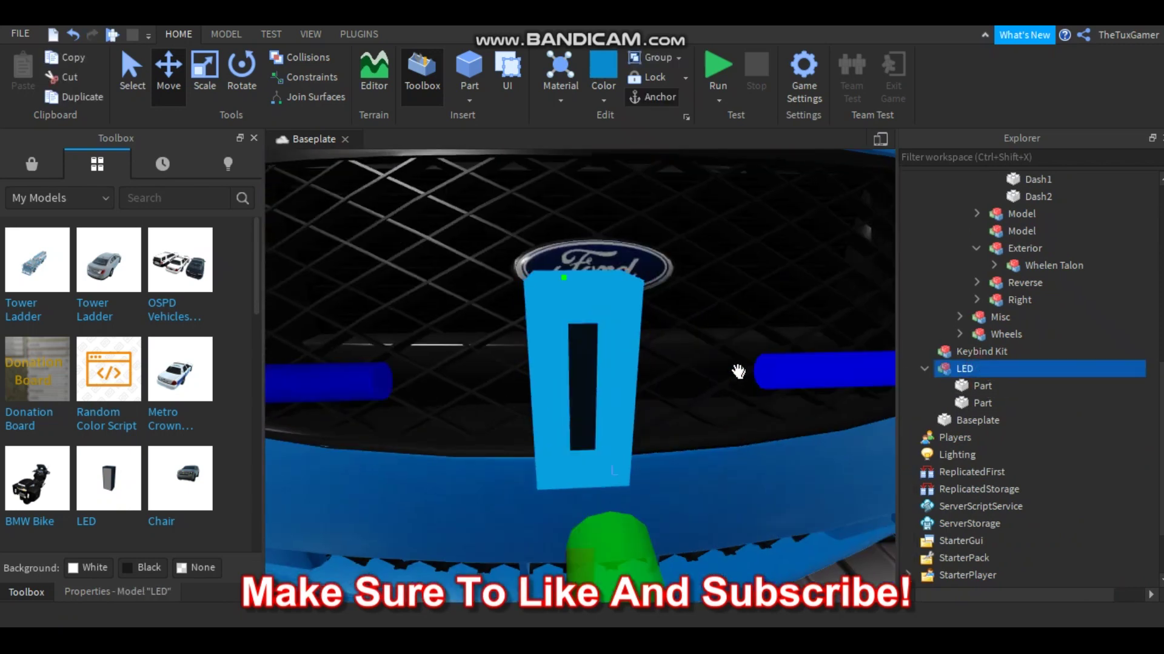
{"action": "scroll", "coordinate": [749, 352], "scroll_direction": "down", "scroll_amount": 1}
{"action": "left_click_drag", "start_coordinate": [721, 352], "coordinate": [634, 363]}
{"action": "left_click_drag", "start_coordinate": [524, 312], "coordinate": [524, 291]}
{"action": "key", "text": "f"}
{"action": "right_click_drag", "start_coordinate": [525, 293], "coordinate": [712, 420]}
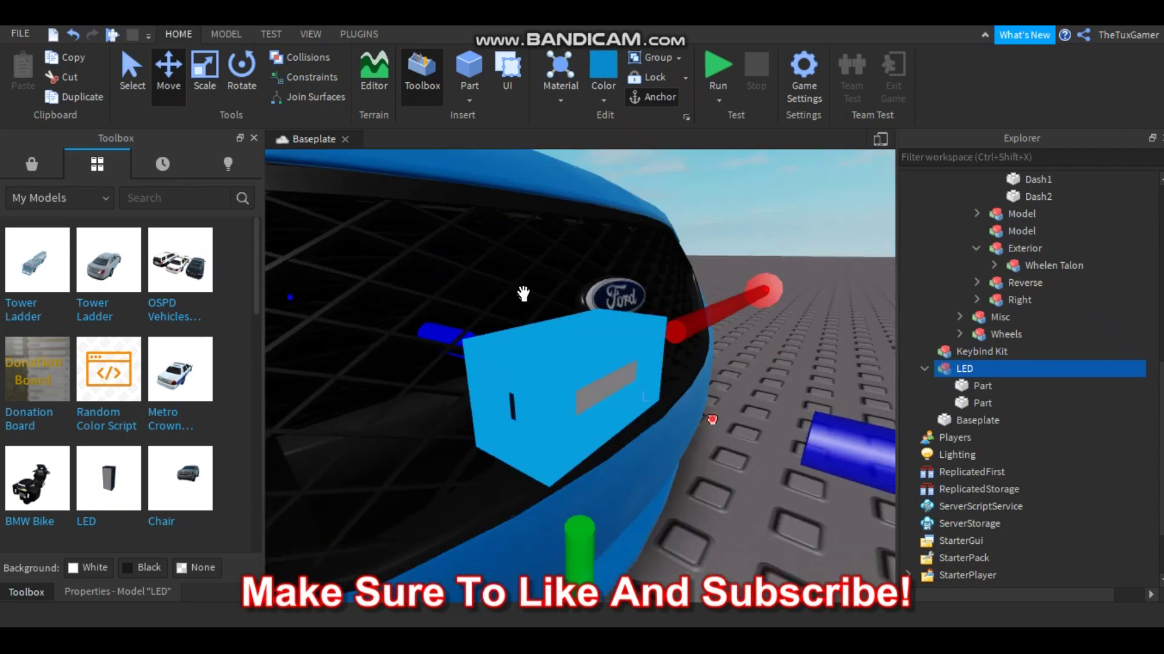
Step: Push the LED model back into the grille and adjust its height beside the Ford emblem
{"action": "scroll", "coordinate": [622, 392], "scroll_direction": "down", "scroll_amount": 4}
{"action": "left_click_drag", "start_coordinate": [622, 391], "coordinate": [574, 379]}
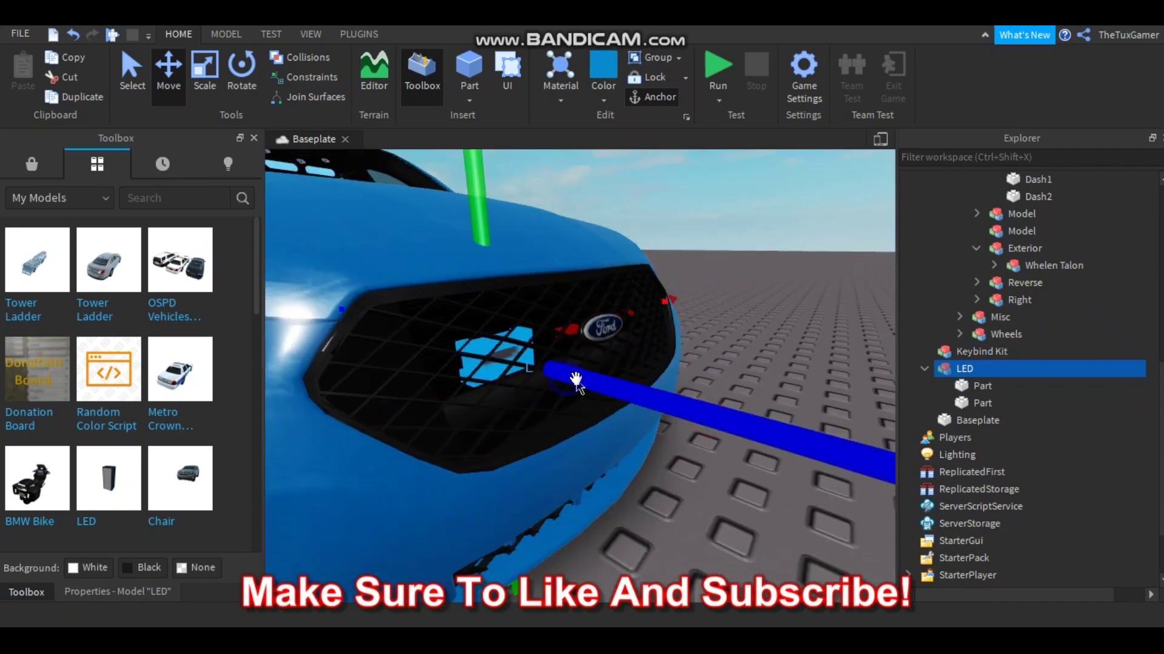
{"action": "key", "text": "f"}
{"action": "right_click_drag", "start_coordinate": [574, 379], "coordinate": [574, 380]}
{"action": "scroll", "coordinate": [574, 380], "scroll_direction": "down", "scroll_amount": 5}
{"action": "left_click_drag", "start_coordinate": [435, 260], "coordinate": [433, 238]}
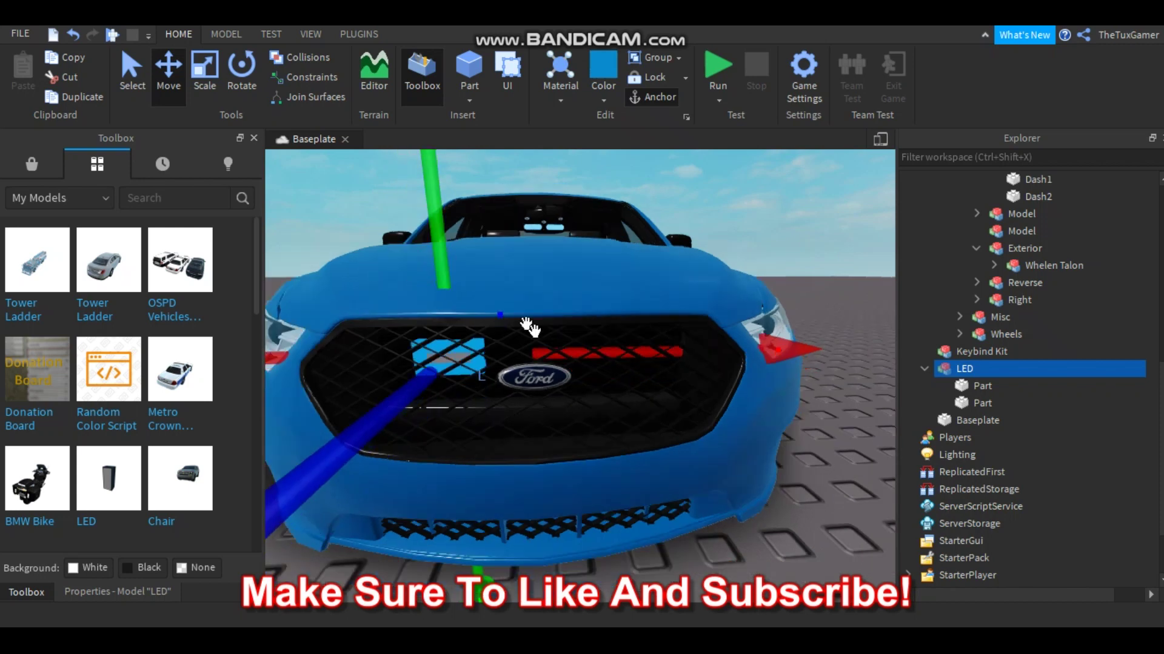
Step: Duplicate the LED model and place the copy in the grille on the other side of the Ford emblem
{"action": "key", "text": "ctrl+d"}
{"action": "left_click_drag", "start_coordinate": [571, 353], "coordinate": [718, 364]}
{"action": "scroll", "coordinate": [739, 364], "scroll_direction": "down", "scroll_amount": 5}
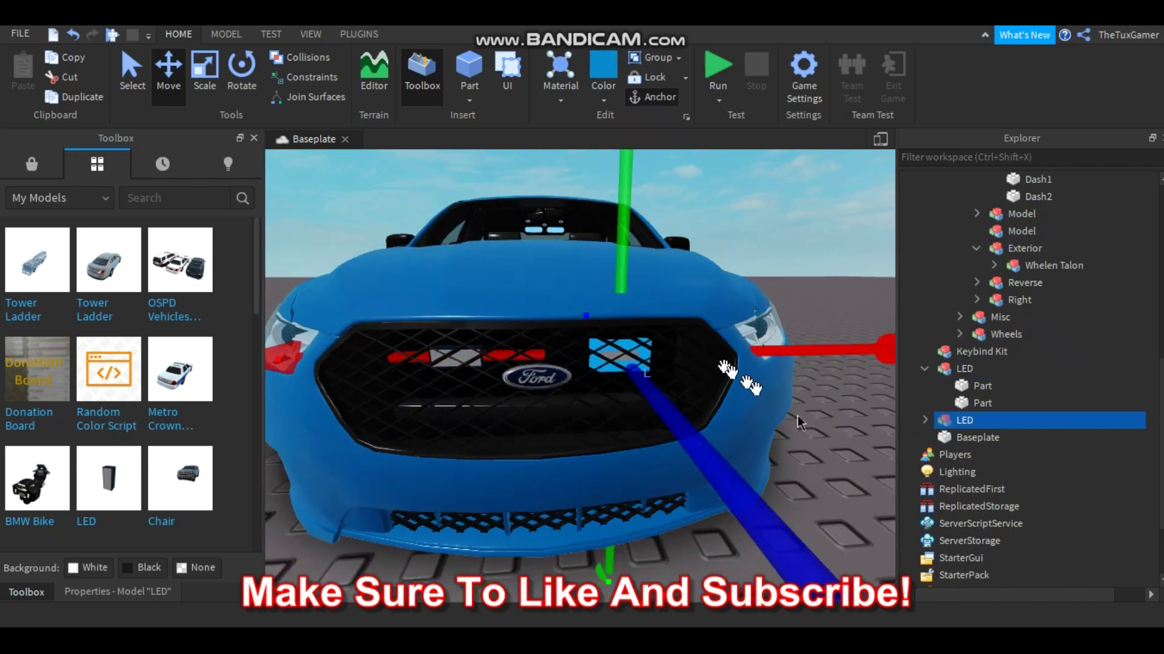
{"action": "left_click", "coordinate": [851, 448]}
Step: Move the duplicated LED model and one part of the original LED into the Exterior model
{"action": "left_click", "coordinate": [964, 420]}
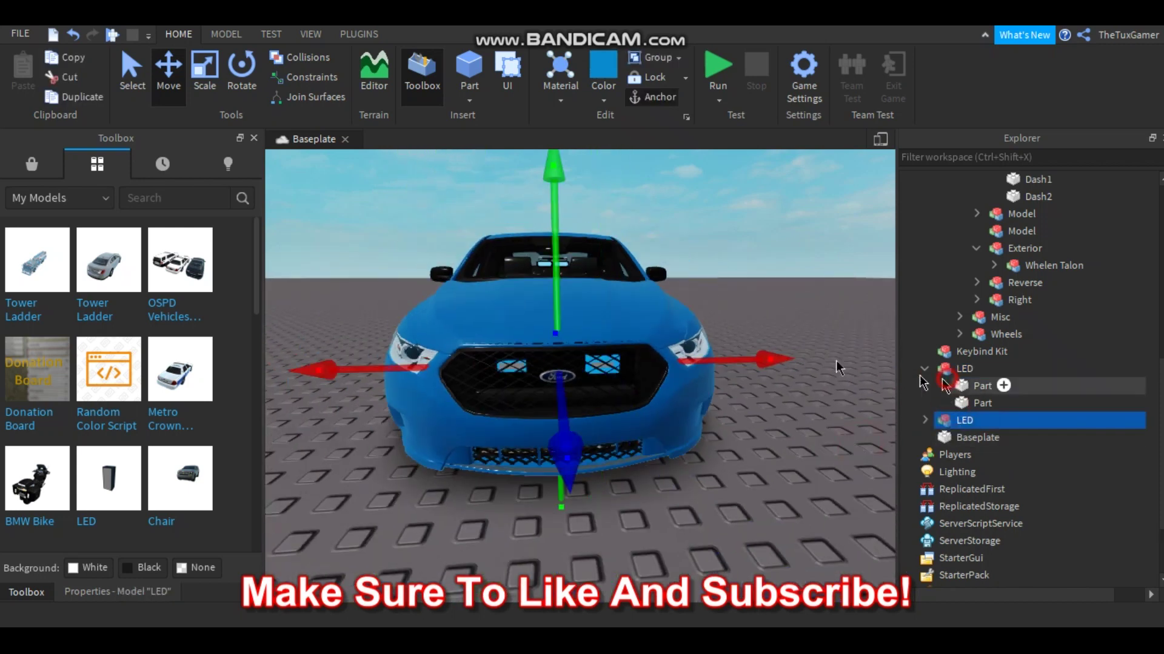
{"action": "left_click", "coordinate": [981, 385], "text": "ctrl"}
{"action": "left_click_drag", "start_coordinate": [680, 367], "coordinate": [680, 374]}
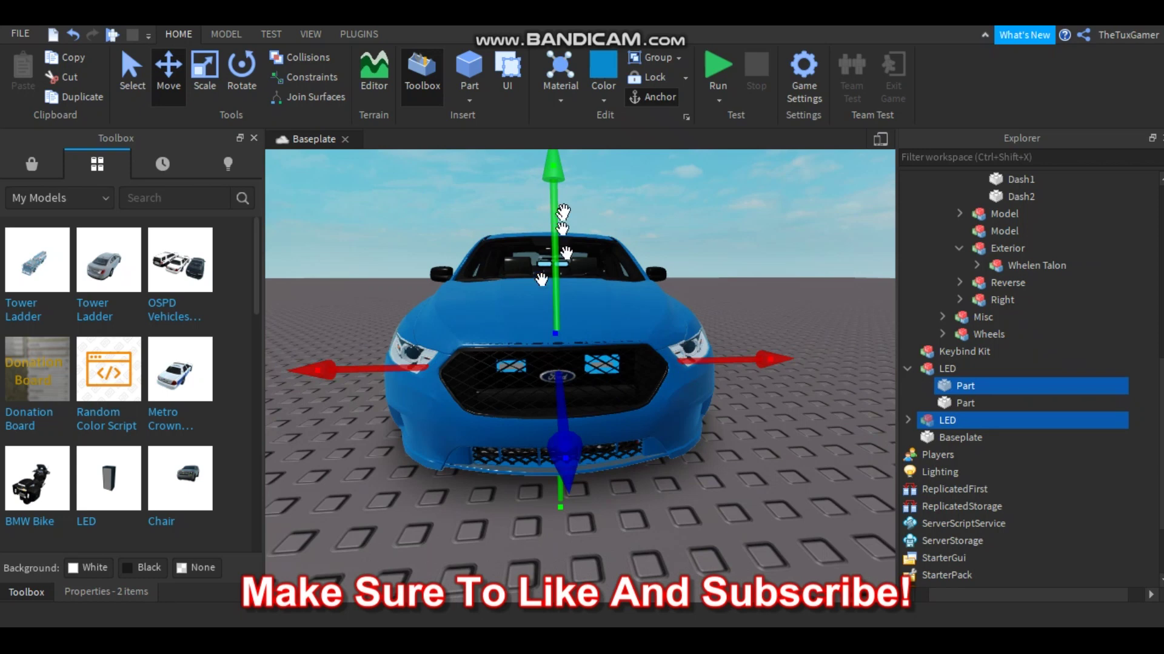
{"action": "left_click_drag", "start_coordinate": [968, 417], "coordinate": [1025, 430]}
{"action": "left_click", "coordinate": [839, 280]}
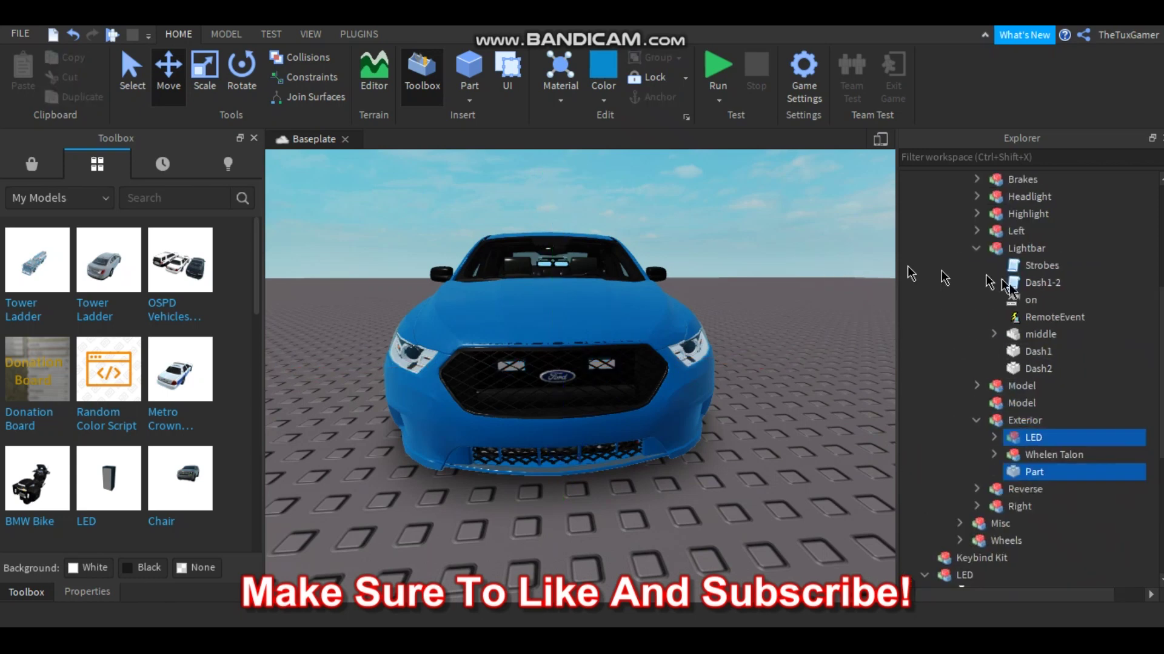
Step: Move the remaining LED model into Exterior and put the loose part back inside it
{"action": "scroll", "coordinate": [1004, 308], "scroll_direction": "down", "scroll_amount": 3}
{"action": "left_click", "coordinate": [977, 371]}
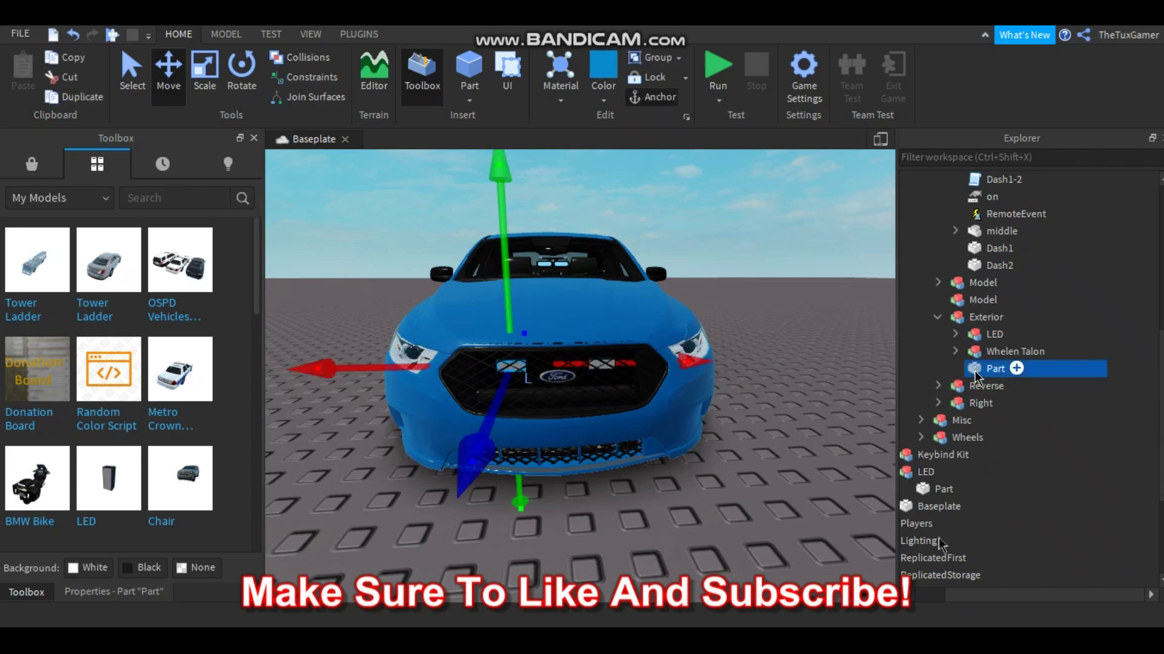
{"action": "scroll", "coordinate": [970, 478], "scroll_direction": "left", "scroll_amount": 2}
{"action": "left_click_drag", "start_coordinate": [965, 472], "coordinate": [1052, 317]}
{"action": "left_click_drag", "start_coordinate": [1019, 385], "coordinate": [1036, 350]}
{"action": "left_click", "coordinate": [782, 312]}
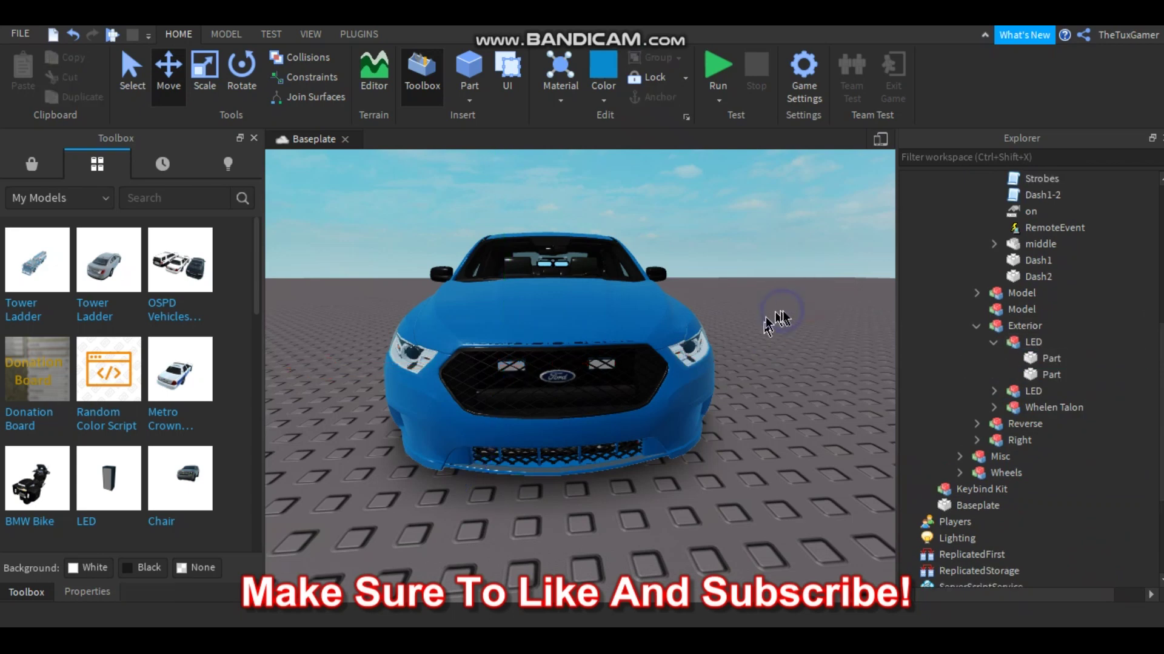
Step: Select the matching light part in both LED models and duplicate the two parts
{"action": "scroll", "coordinate": [767, 321], "scroll_direction": "down", "scroll_amount": 3}
{"action": "left_click", "coordinate": [995, 405]}
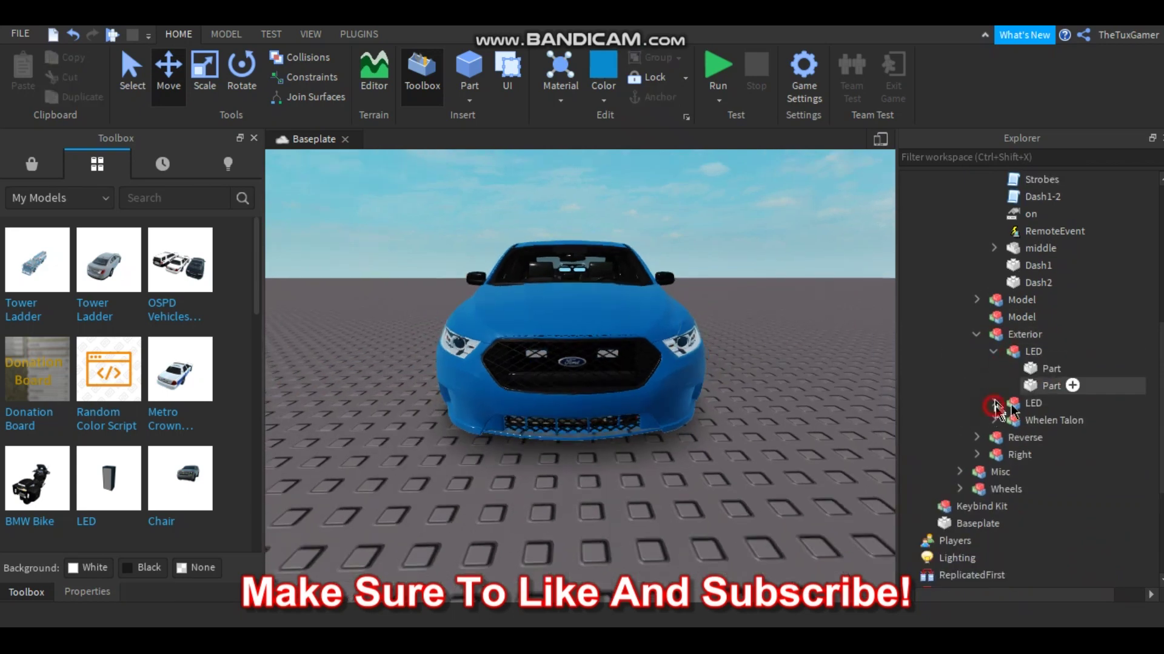
{"action": "left_click", "coordinate": [1049, 420]}
{"action": "left_click", "coordinate": [164, 600]}
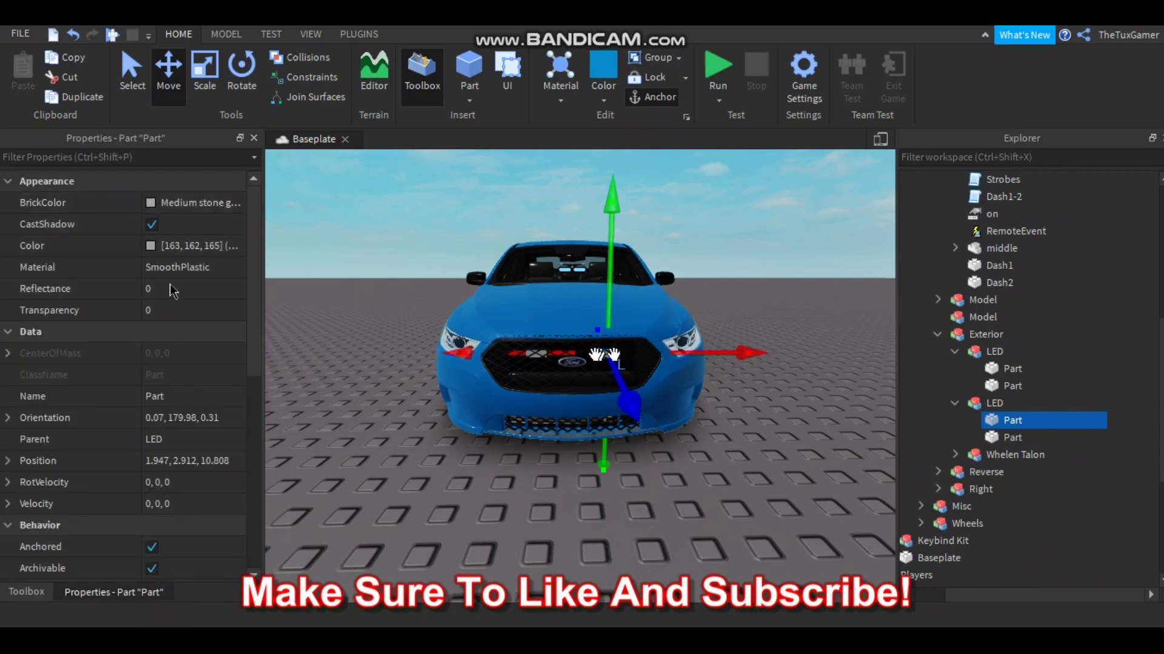
{"action": "left_click", "coordinate": [989, 387], "text": "ctrl"}
{"action": "left_click", "coordinate": [990, 387], "text": "ctrl"}
{"action": "left_click", "coordinate": [987, 368], "text": "ctrl"}
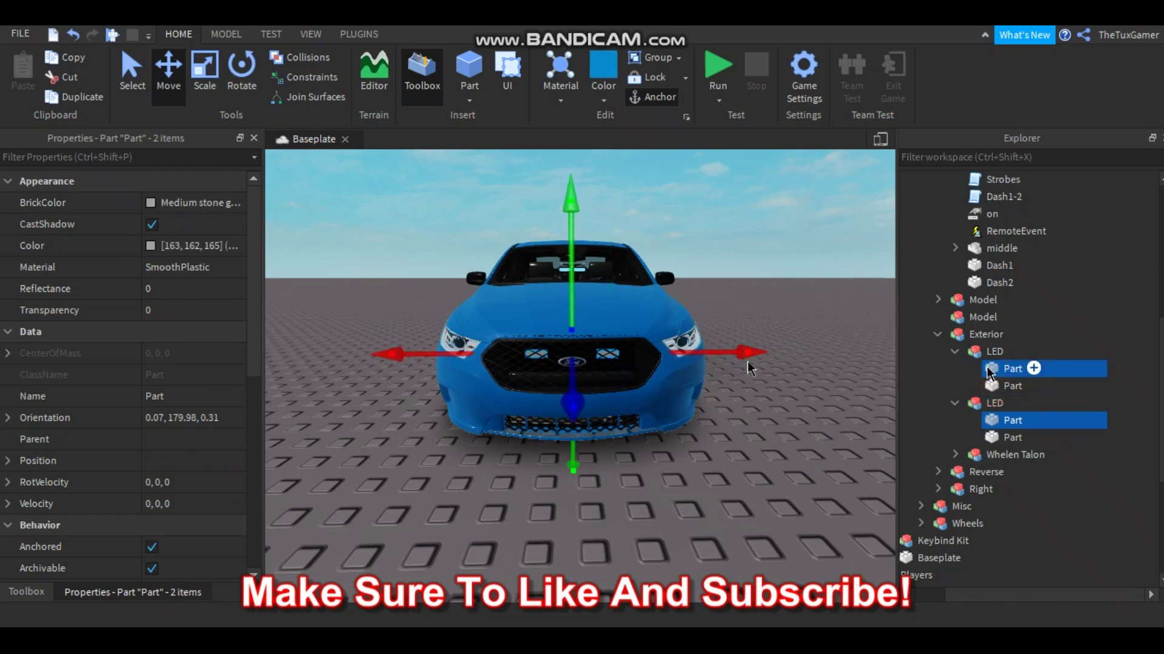
{"action": "scroll", "coordinate": [465, 322], "scroll_direction": "up", "scroll_amount": 5}
{"action": "right_click_drag", "start_coordinate": [465, 322], "coordinate": [793, 310]}
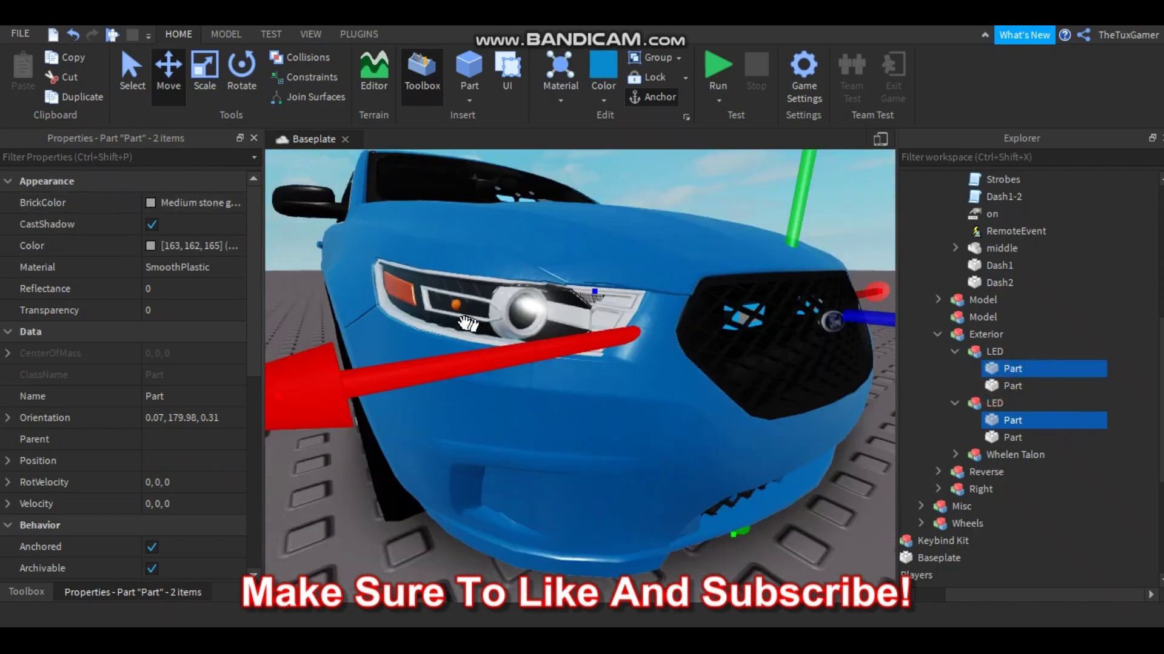
{"action": "key", "text": "ctrl+d"}
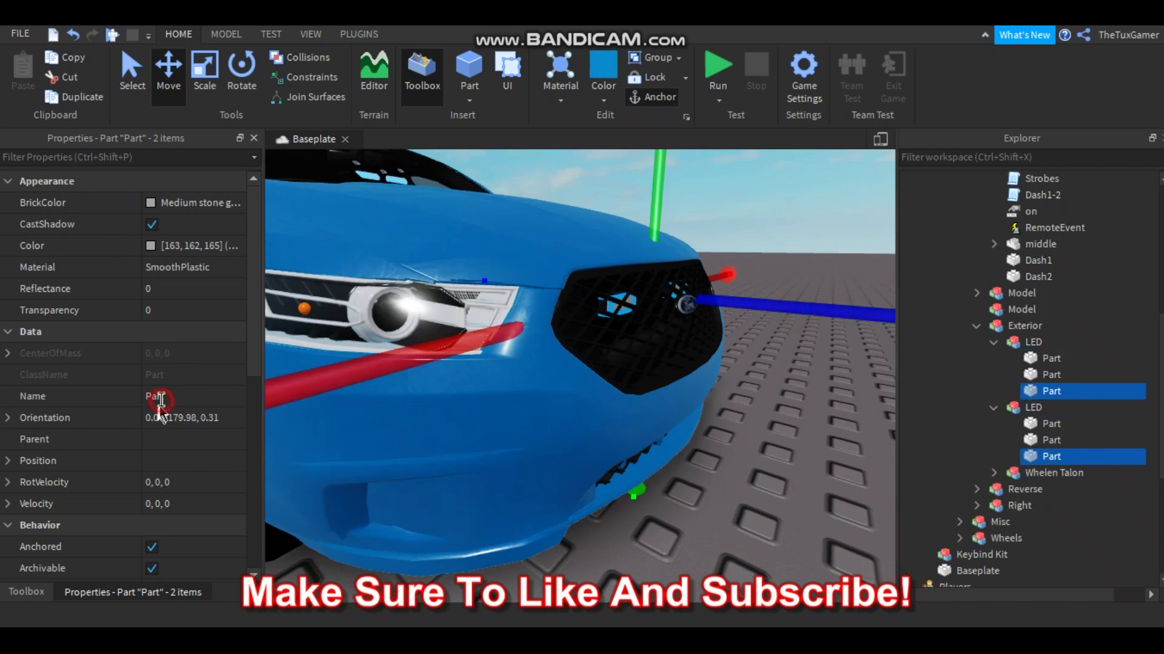
Step: Rename both duplicated LED parts Grille and move them into the Lightbar model
{"action": "left_click", "coordinate": [160, 397]}
{"action": "type", "text": "Grille"}
{"action": "key", "text": "Return"}
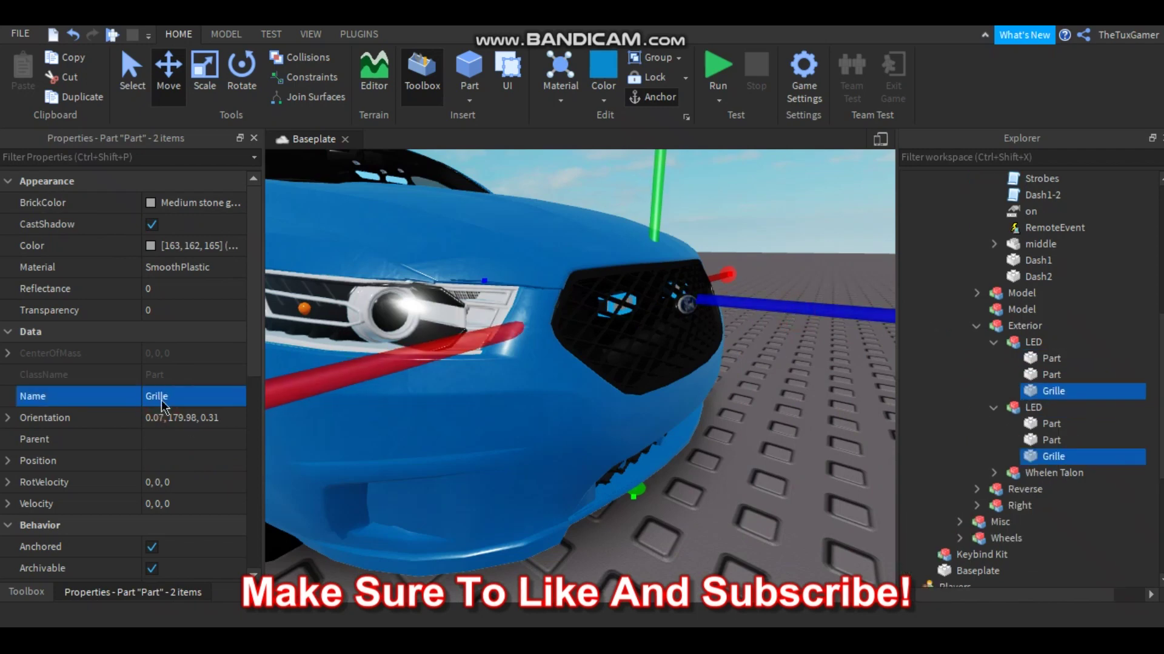
{"action": "left_click_drag", "start_coordinate": [1087, 391], "coordinate": [1029, 333]}
{"action": "right_click_drag", "start_coordinate": [755, 264], "coordinate": [792, 256]}
{"action": "scroll", "coordinate": [793, 257], "scroll_direction": "down", "scroll_amount": 3}
{"action": "scroll", "coordinate": [793, 256], "scroll_direction": "down", "scroll_amount": 2}
{"action": "left_click", "coordinate": [831, 238]}
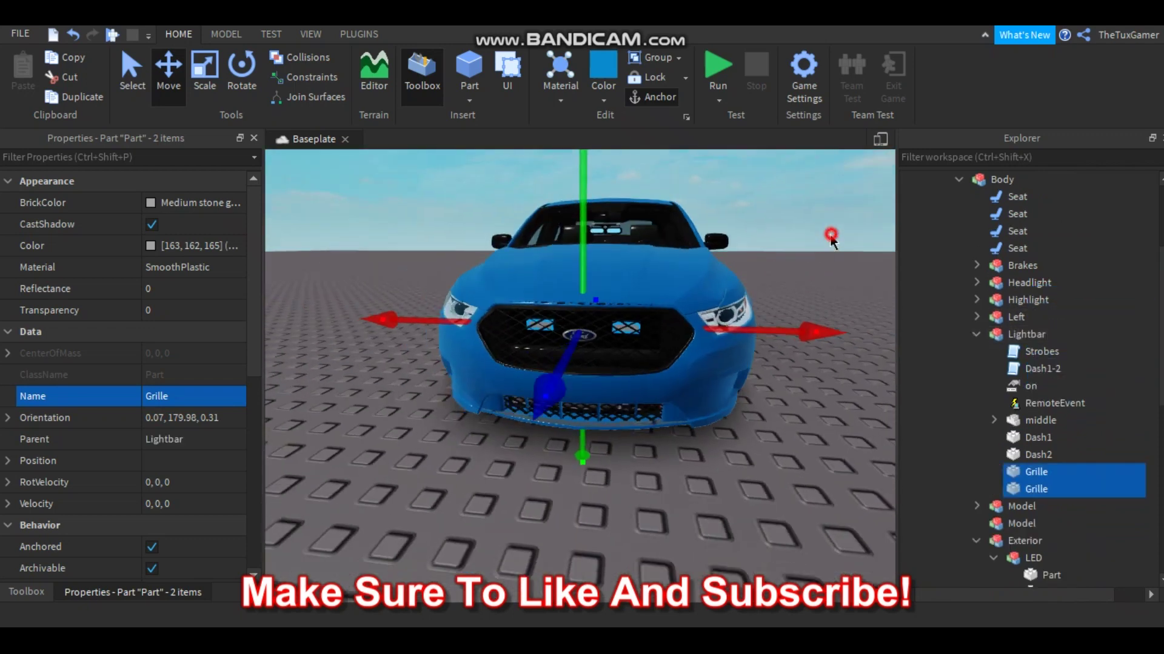
Step: Rename the two Grille parts in Lightbar, the lower-listed one Grille1 and the upper-listed one Grille2
{"action": "left_click", "coordinate": [973, 475]}
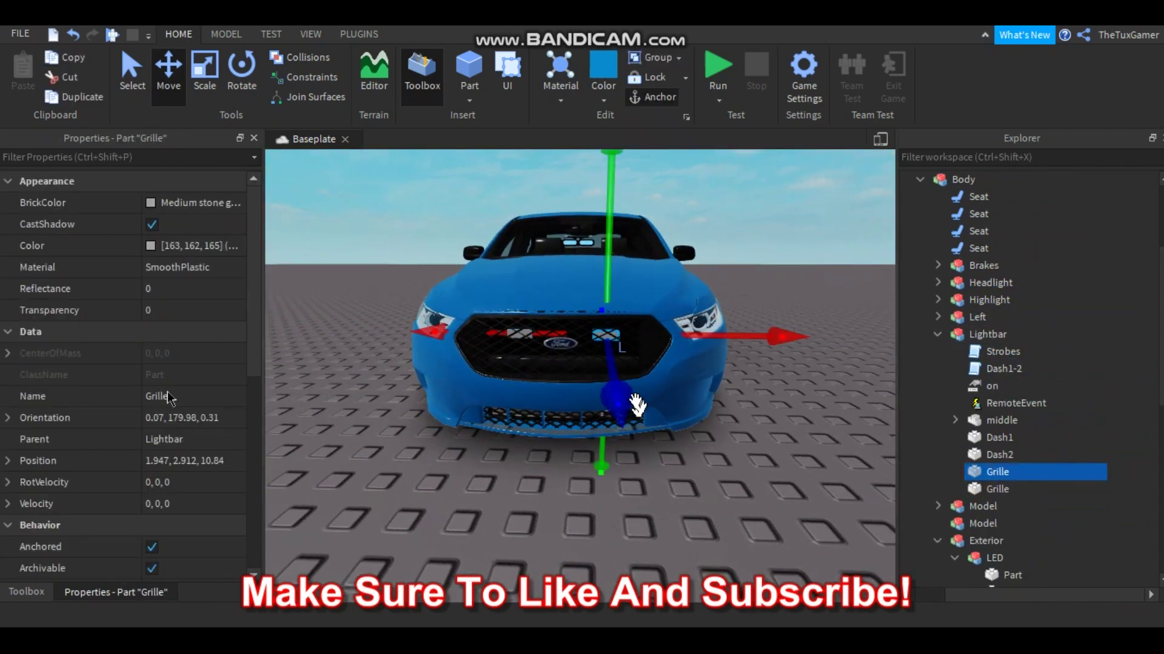
{"action": "left_click", "coordinate": [985, 489]}
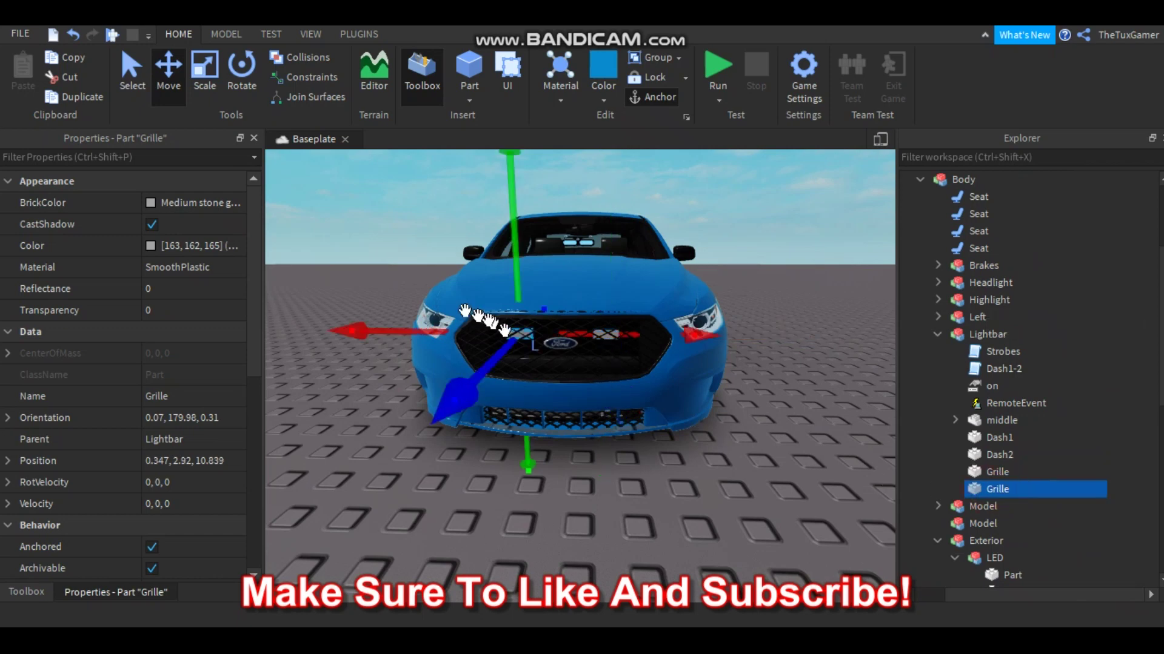
{"action": "left_click", "coordinate": [206, 401]}
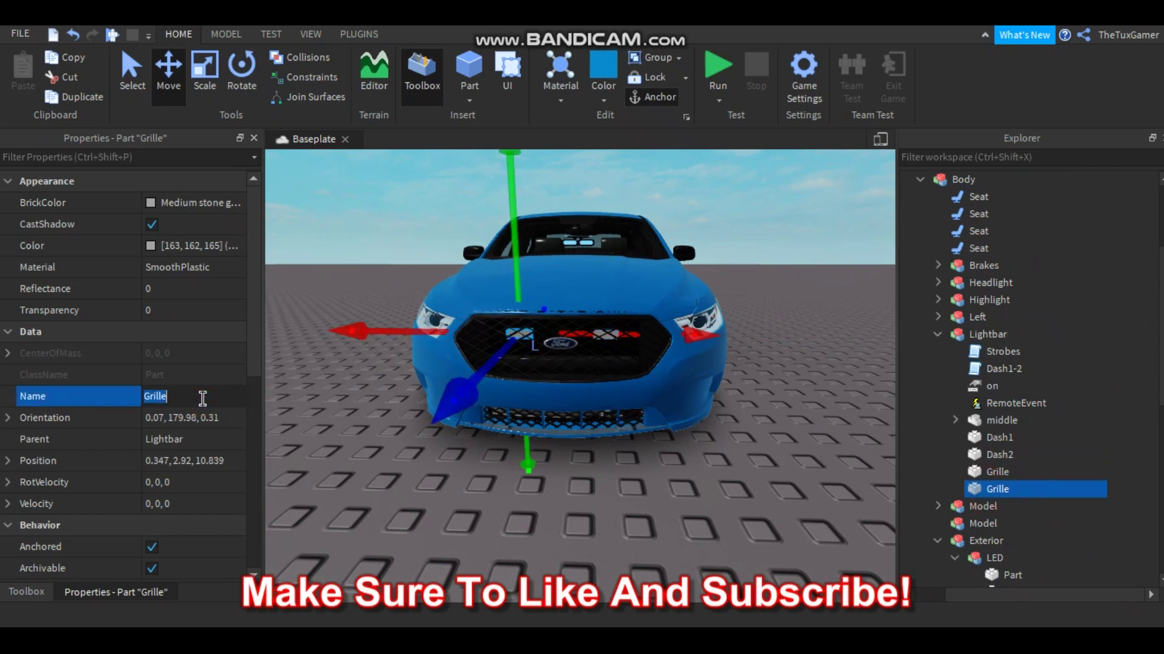
{"action": "left_click", "coordinate": [1018, 472]}
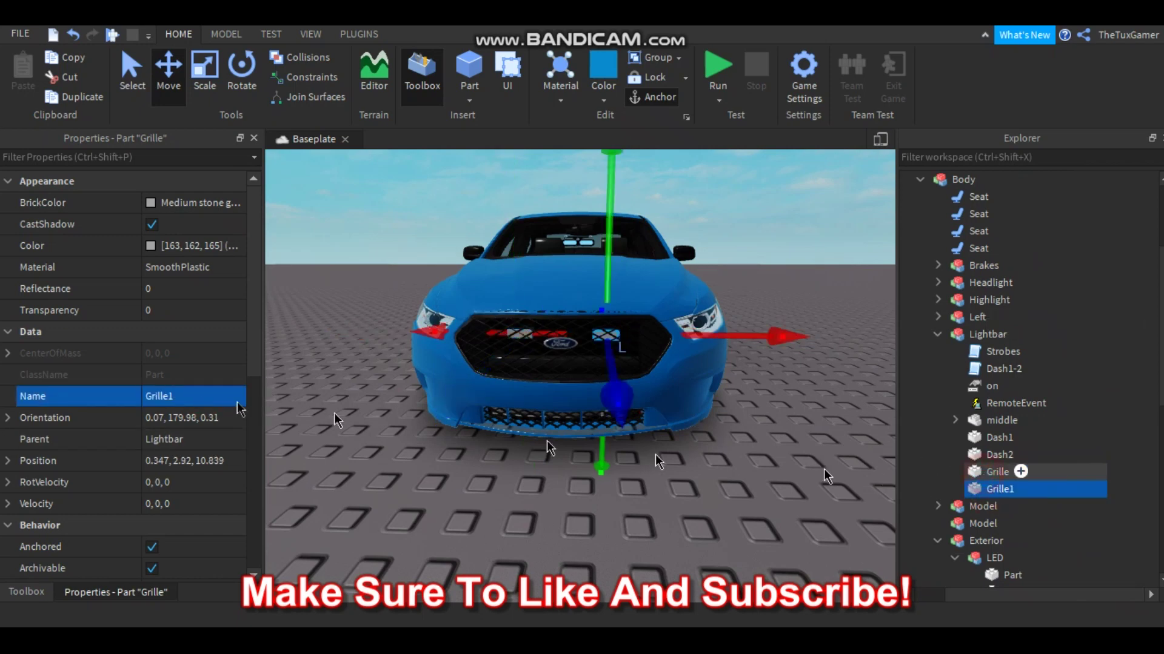
{"action": "left_click", "coordinate": [183, 394]}
{"action": "type", "text": "2"}
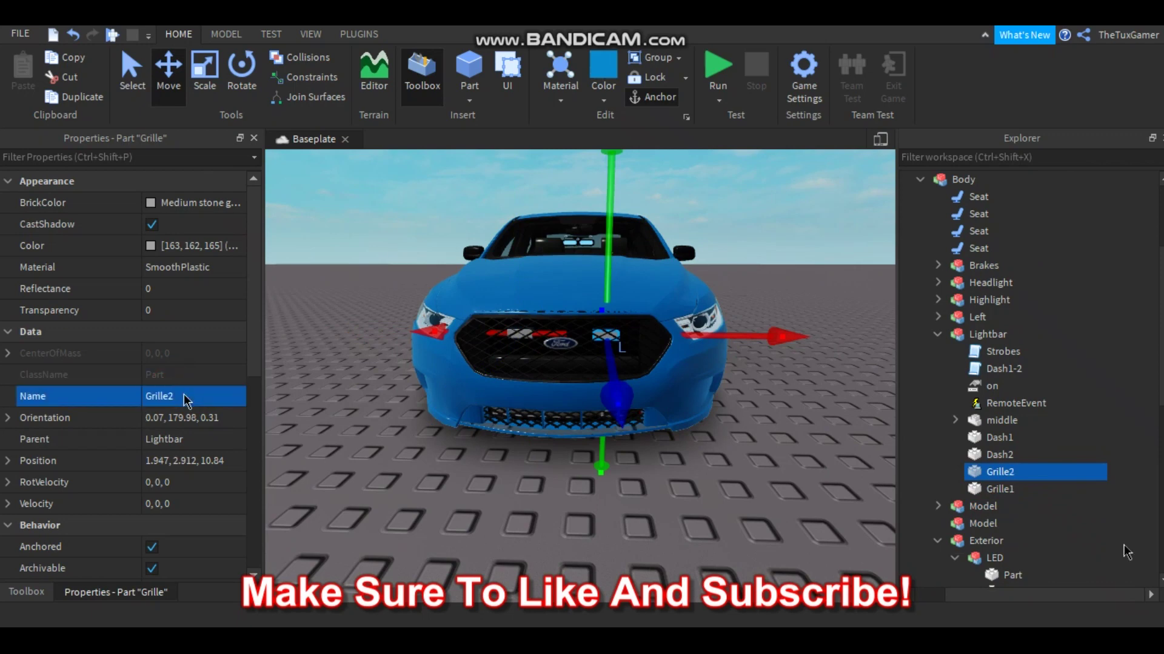
{"action": "key", "text": "Return"}
Step: Duplicate the Dash1-2 script in Lightbar and name the copy Grille1-2
{"action": "left_click", "coordinate": [976, 370]}
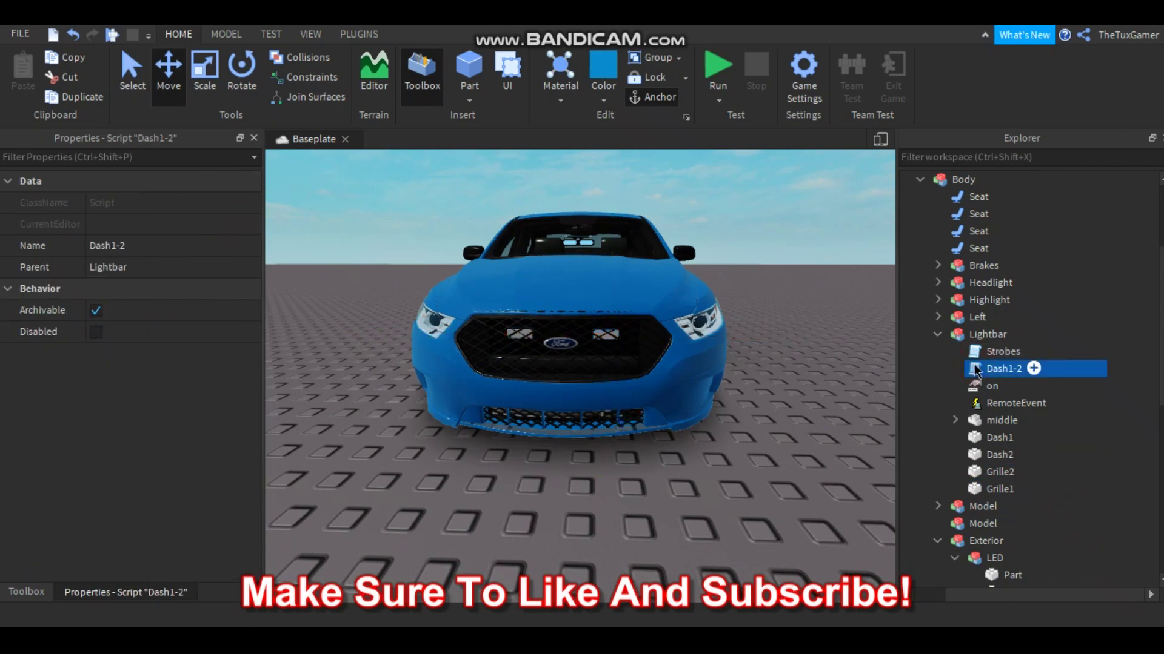
{"action": "key", "text": "ctrl+d"}
{"action": "left_click", "coordinate": [166, 242]}
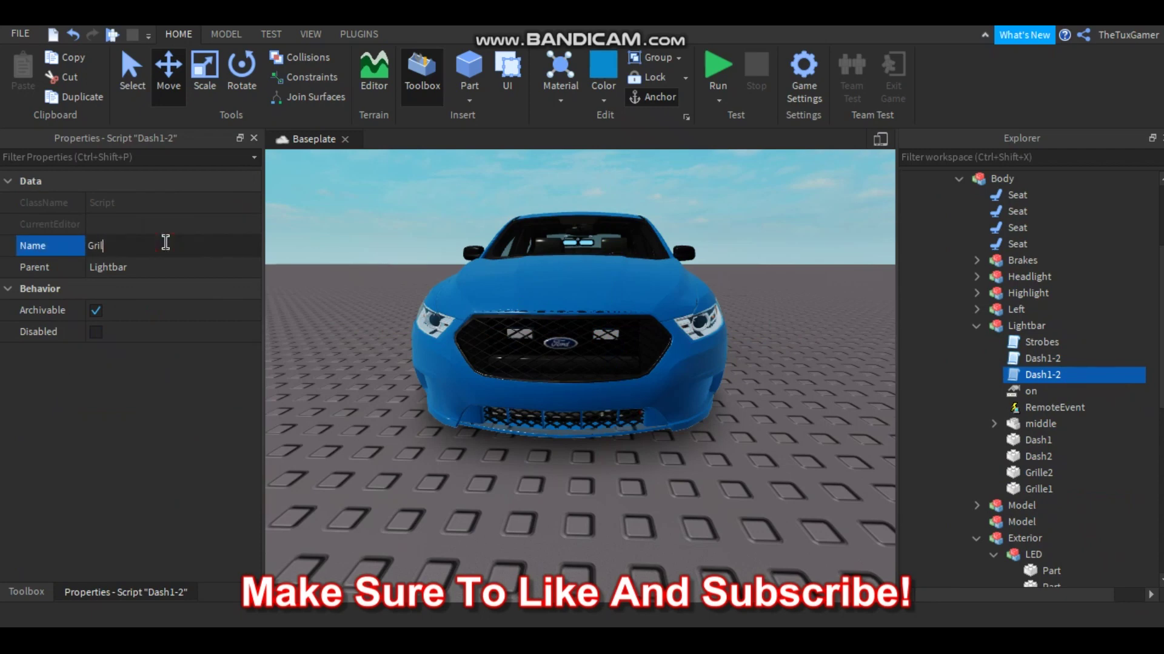
{"action": "type", "text": "Grille1-2"}
{"action": "key", "text": "Return"}
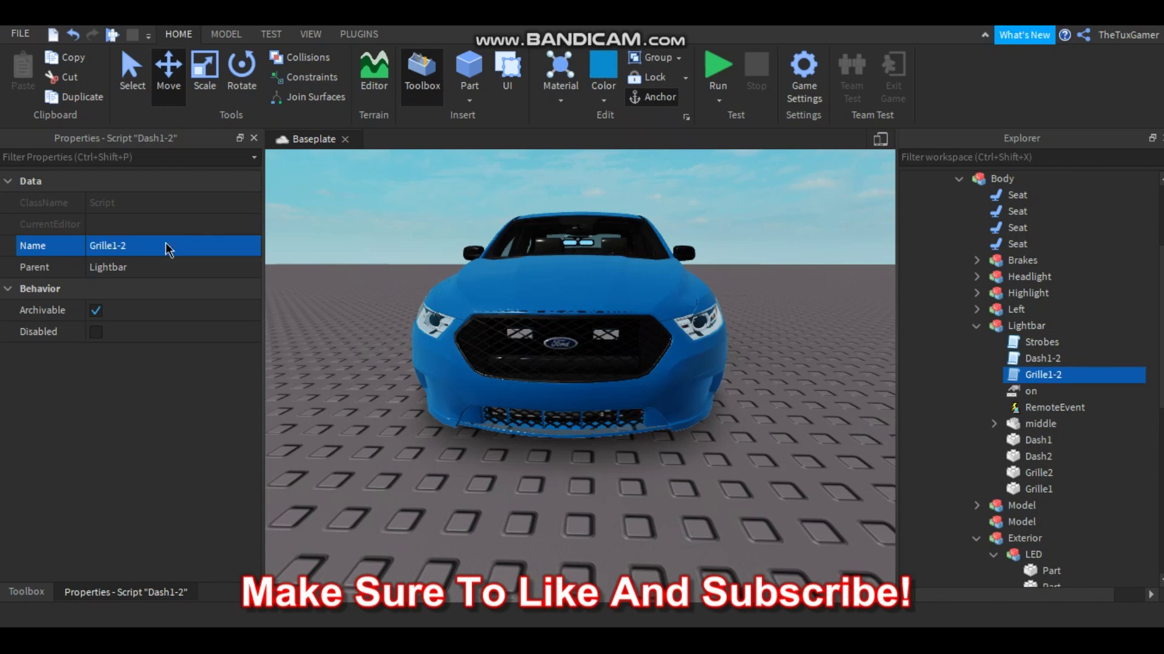
Step: Open the Grille1-2 script and replace every Dash1 with Grille1
{"action": "double_click", "coordinate": [1051, 374]}
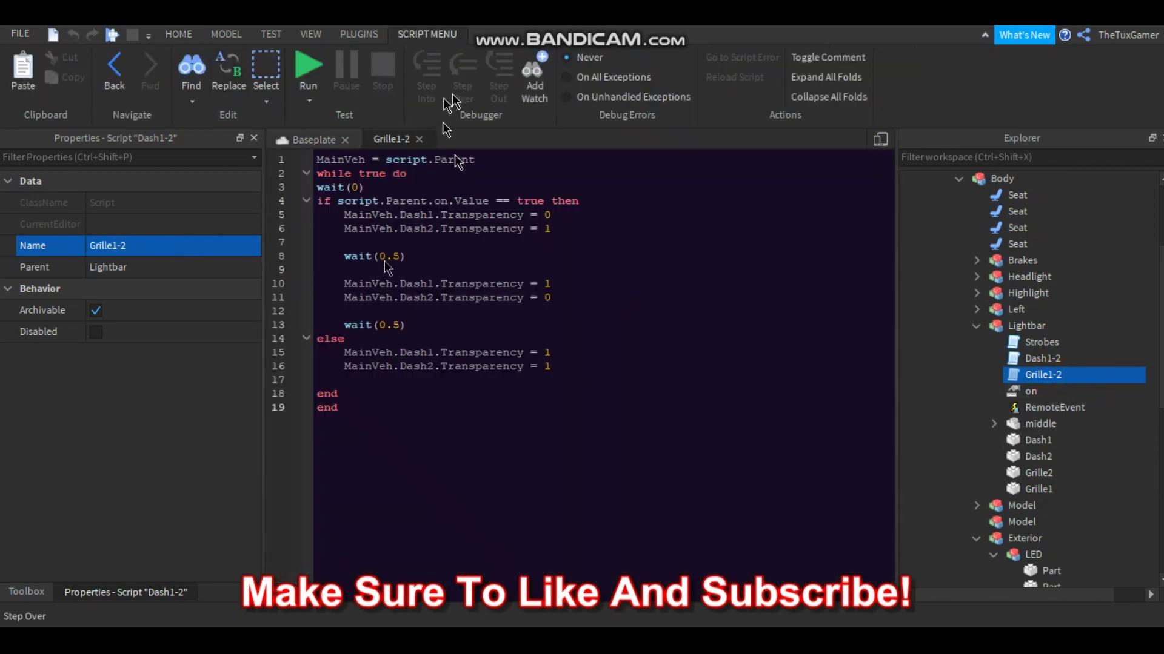
{"action": "left_click", "coordinate": [233, 82]}
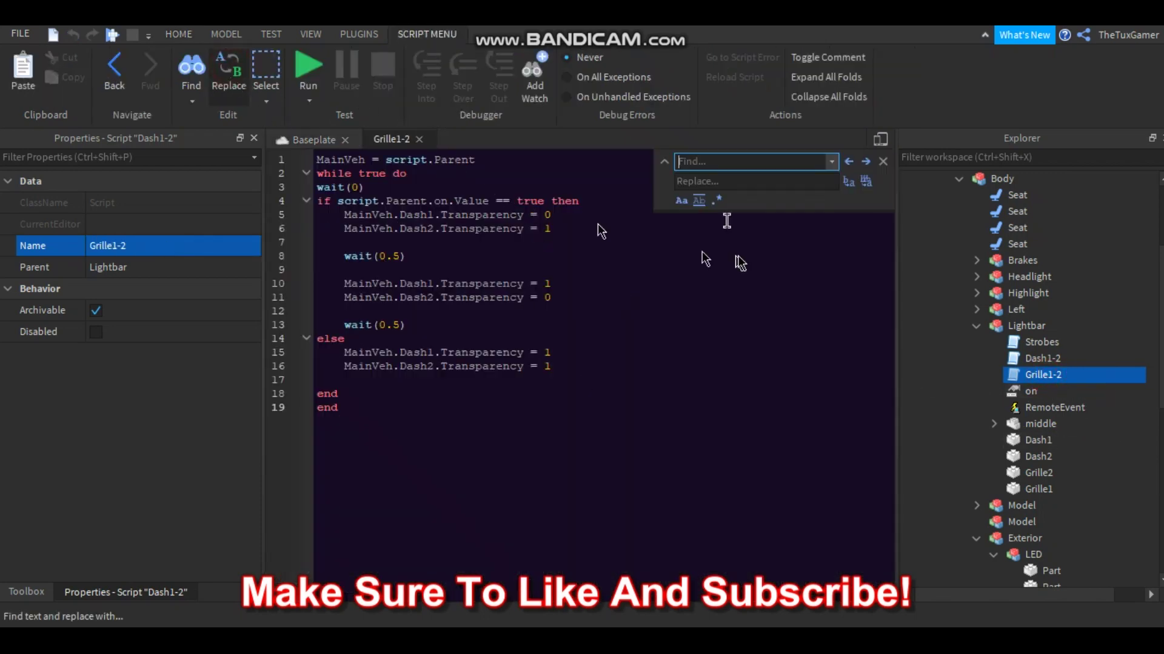
{"action": "left_click", "coordinate": [725, 162]}
{"action": "type", "text": "Dash1"}
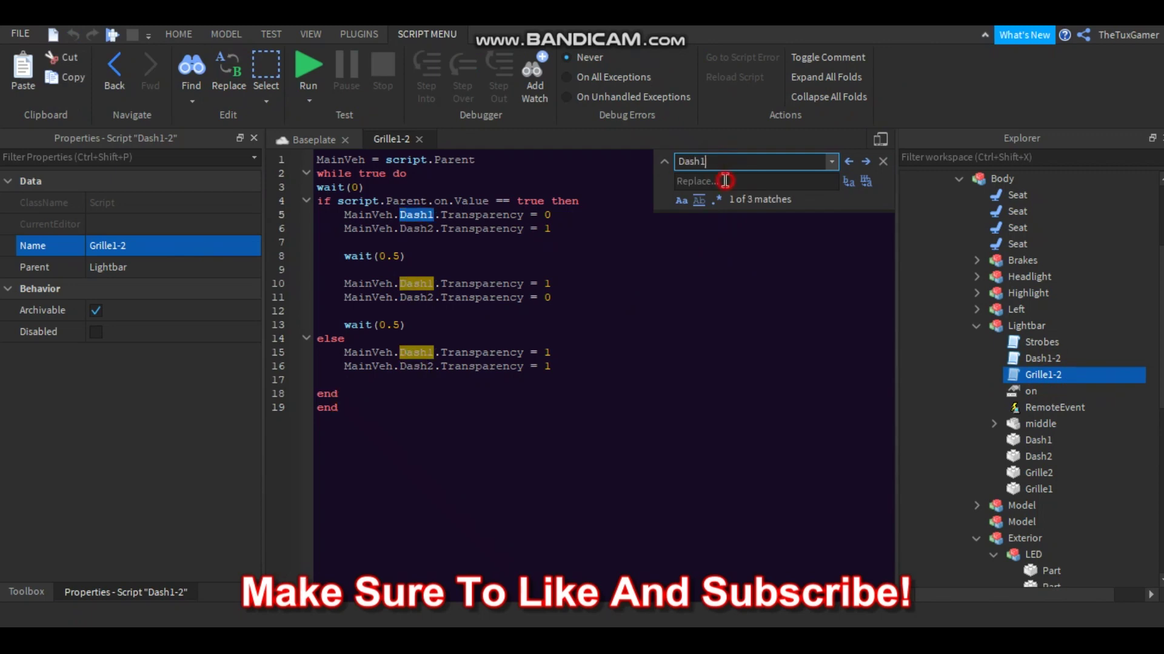
{"action": "left_click", "coordinate": [725, 181]}
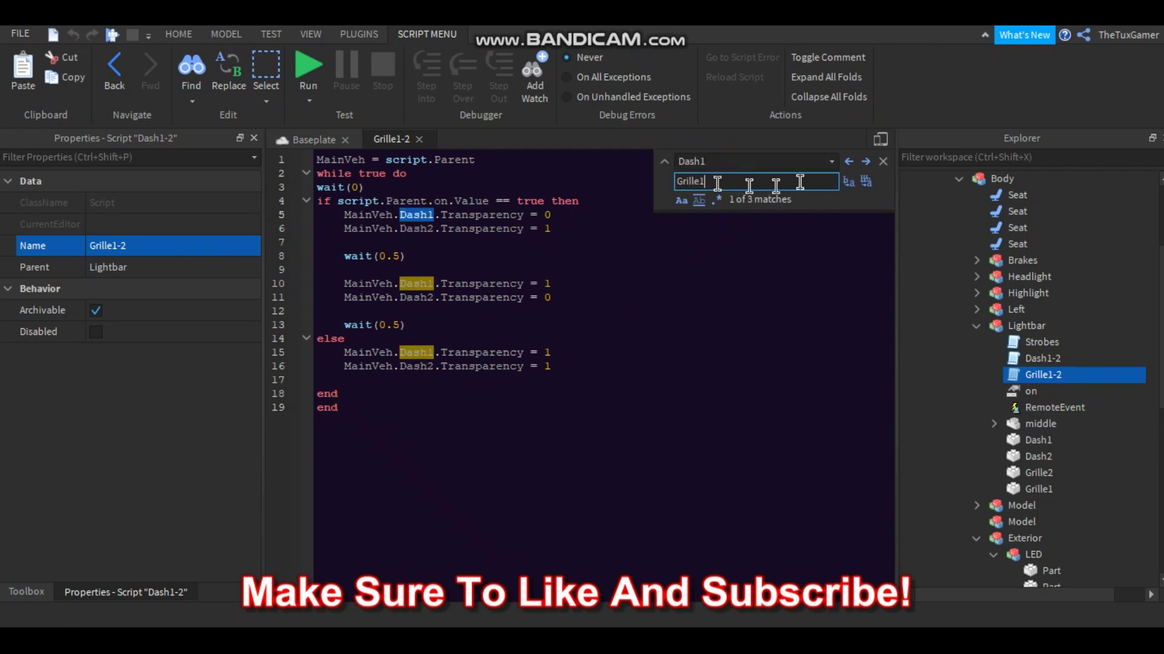
{"action": "left_click", "coordinate": [865, 182]}
Step: Replace every Dash2 with Grille2 in the Grille1-2 script
{"action": "left_click", "coordinate": [754, 160]}
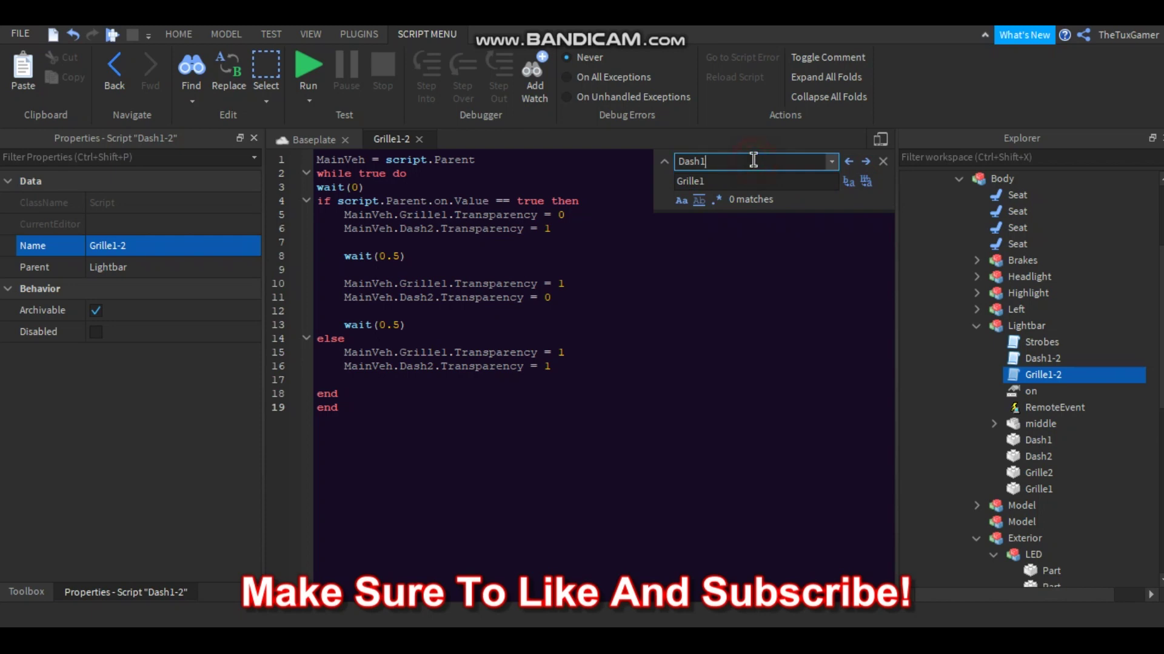
{"action": "key", "text": "BackSpace"}
{"action": "type", "text": "2"}
{"action": "left_click", "coordinate": [743, 182]}
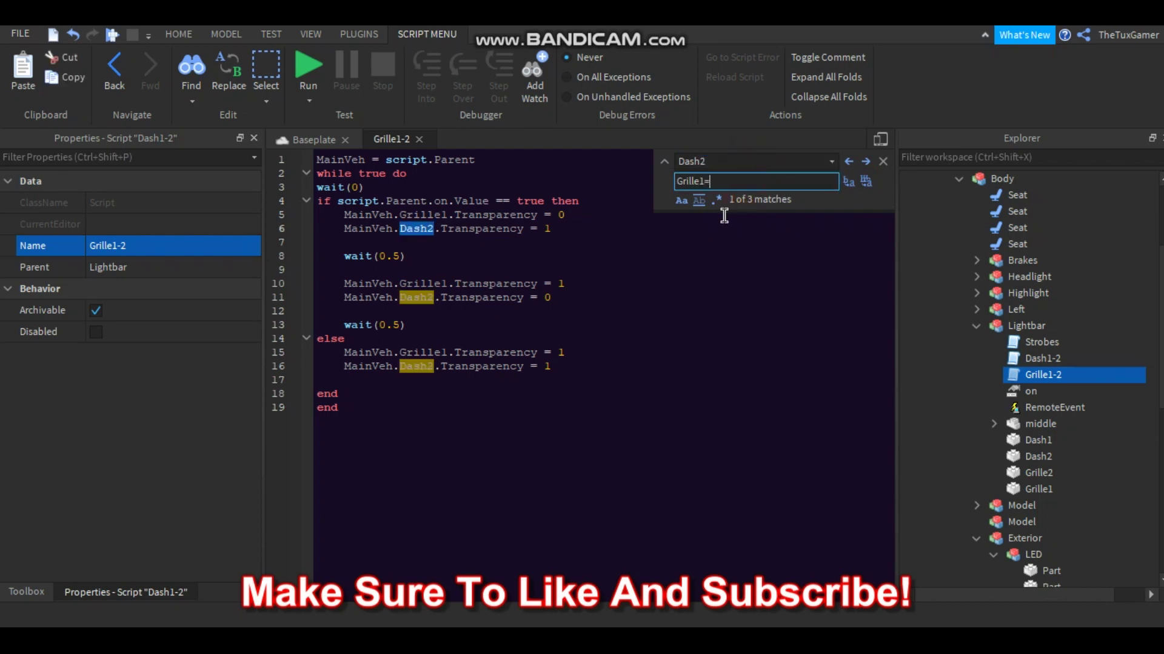
{"action": "type", "text": "2"}
{"action": "left_click", "coordinate": [865, 182]}
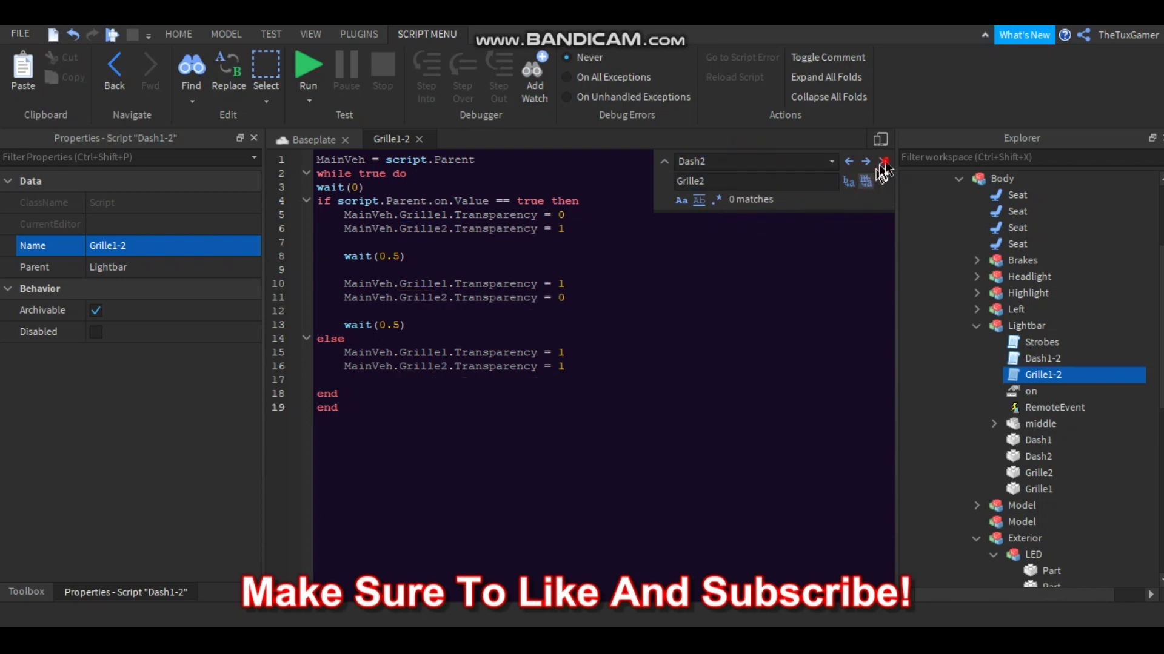
{"action": "key", "text": "Escape"}
Step: Set both 0.5-second waits in the Grille1-2 script to 0.1 and close the script
{"action": "double_click", "coordinate": [395, 254]}
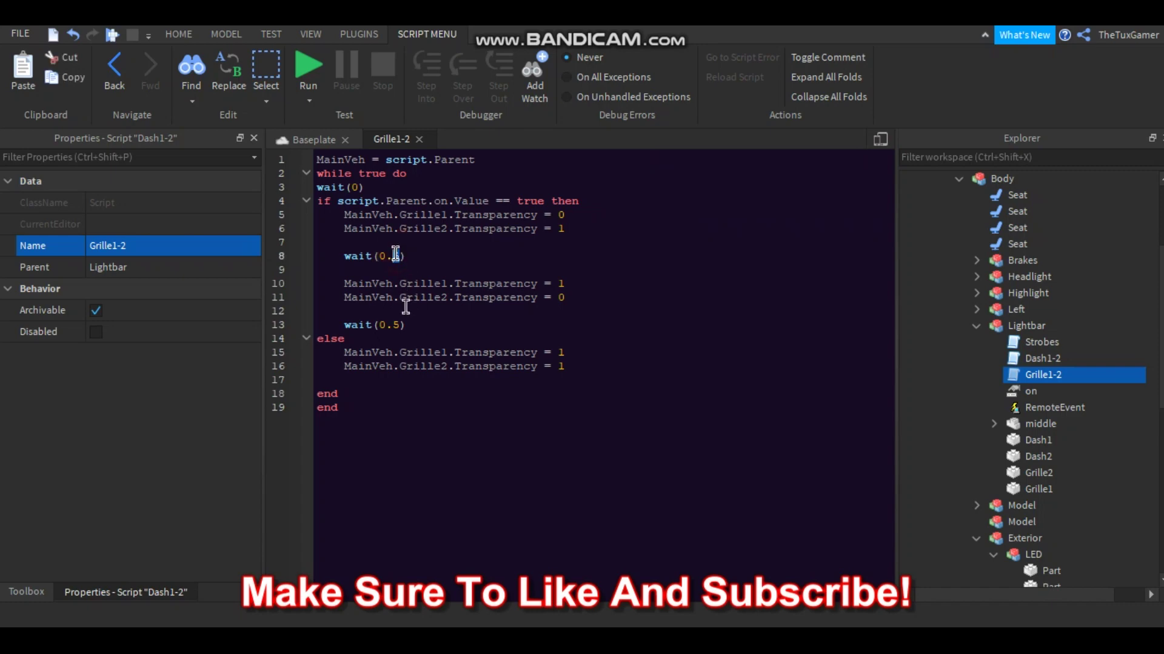
{"action": "double_click", "coordinate": [397, 325]}
{"action": "type", "text": "1"}
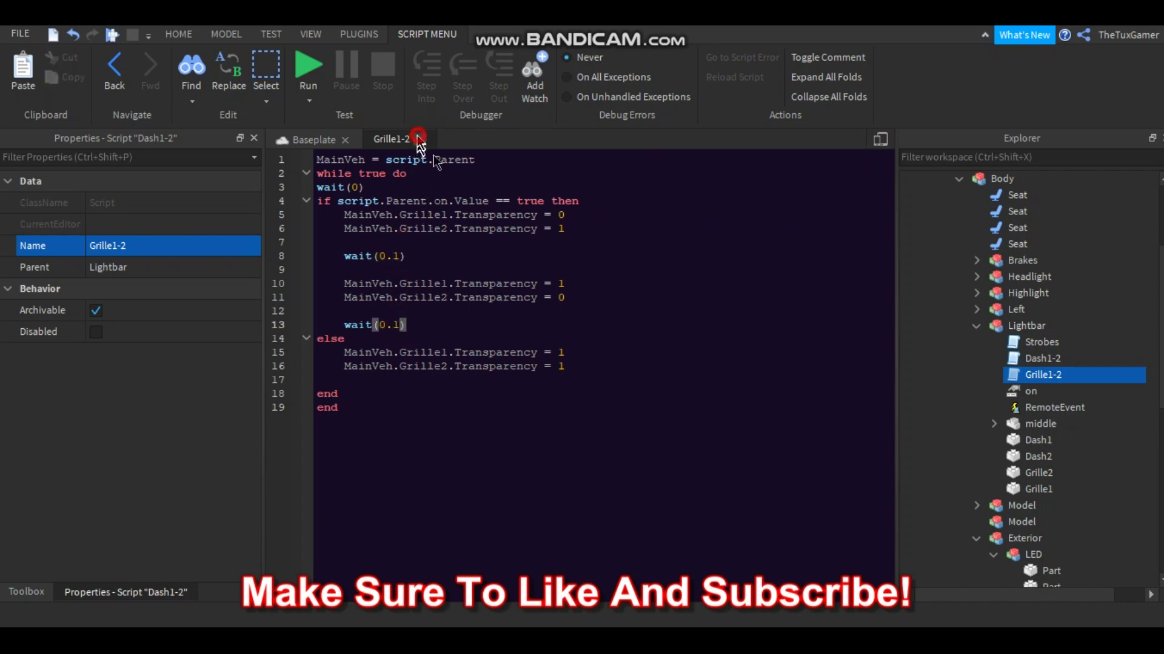
{"action": "left_click", "coordinate": [418, 137]}
{"action": "right_click_drag", "start_coordinate": [675, 242], "coordinate": [665, 260]}
{"action": "scroll", "coordinate": [665, 259], "scroll_direction": "down", "scroll_amount": 2}
{"action": "left_click", "coordinate": [643, 280]}
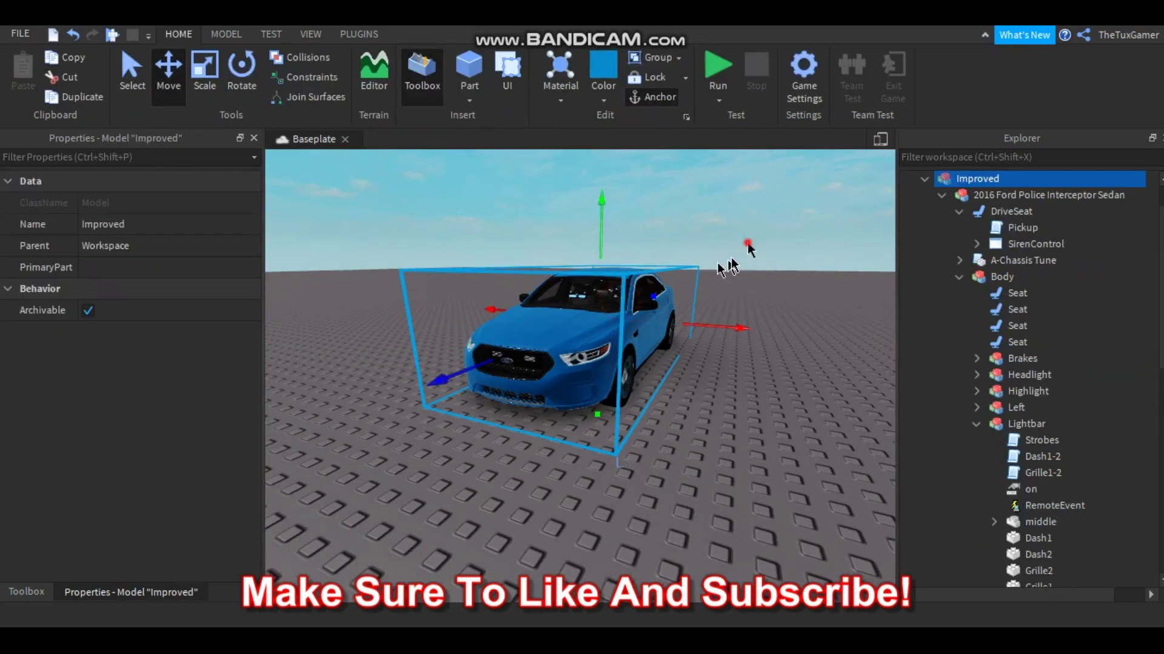
{"action": "left_click", "coordinate": [747, 243]}
{"action": "right_click_drag", "start_coordinate": [747, 246], "coordinate": [779, 309]}
{"action": "left_click", "coordinate": [544, 252]}
{"action": "left_click", "coordinate": [637, 195]}
{"action": "right_click_drag", "start_coordinate": [665, 182], "coordinate": [649, 317]}
{"action": "left_click", "coordinate": [649, 317]}
{"action": "left_click_drag", "start_coordinate": [736, 317], "coordinate": [677, 374]}
{"action": "left_click", "coordinate": [677, 375]}
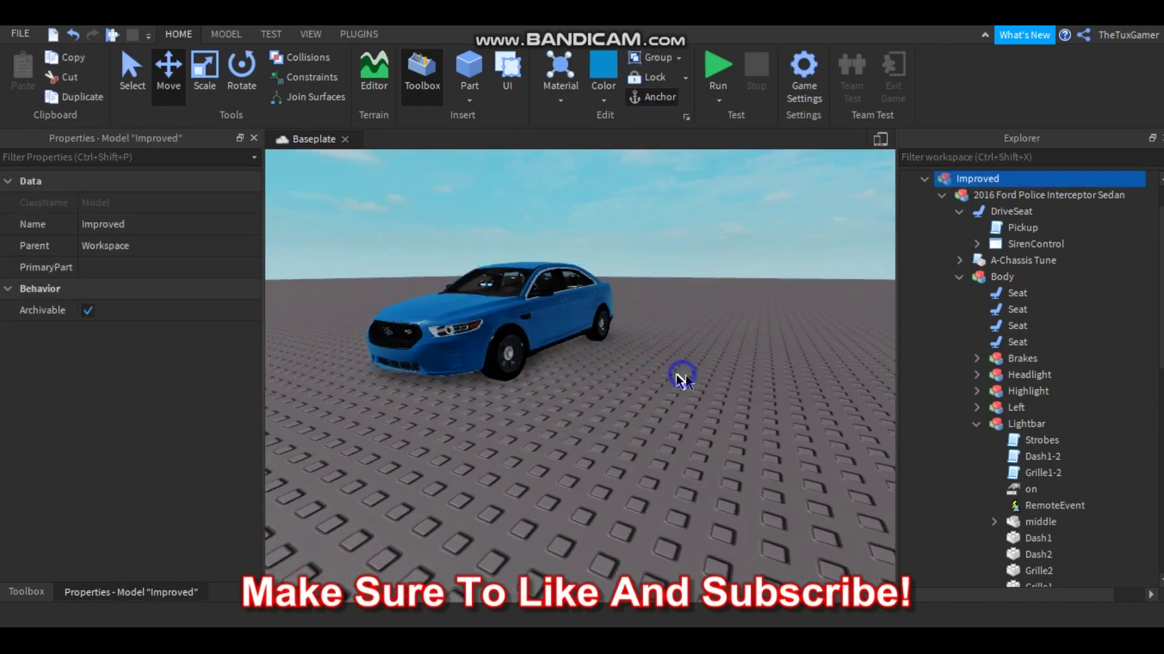
{"action": "key", "text": "a"}
Step: Run the simulation, examine the flashing of the grille LEDs up close, and stop the run
{"action": "left_click", "coordinate": [722, 58]}
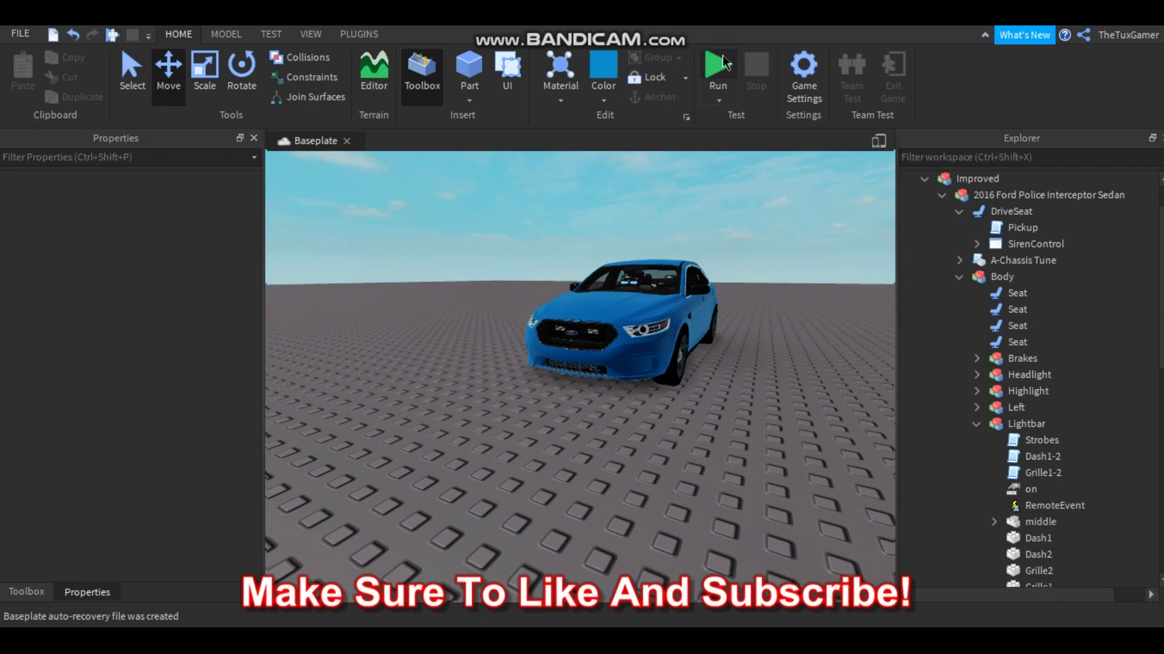
{"action": "left_click", "coordinate": [717, 67]}
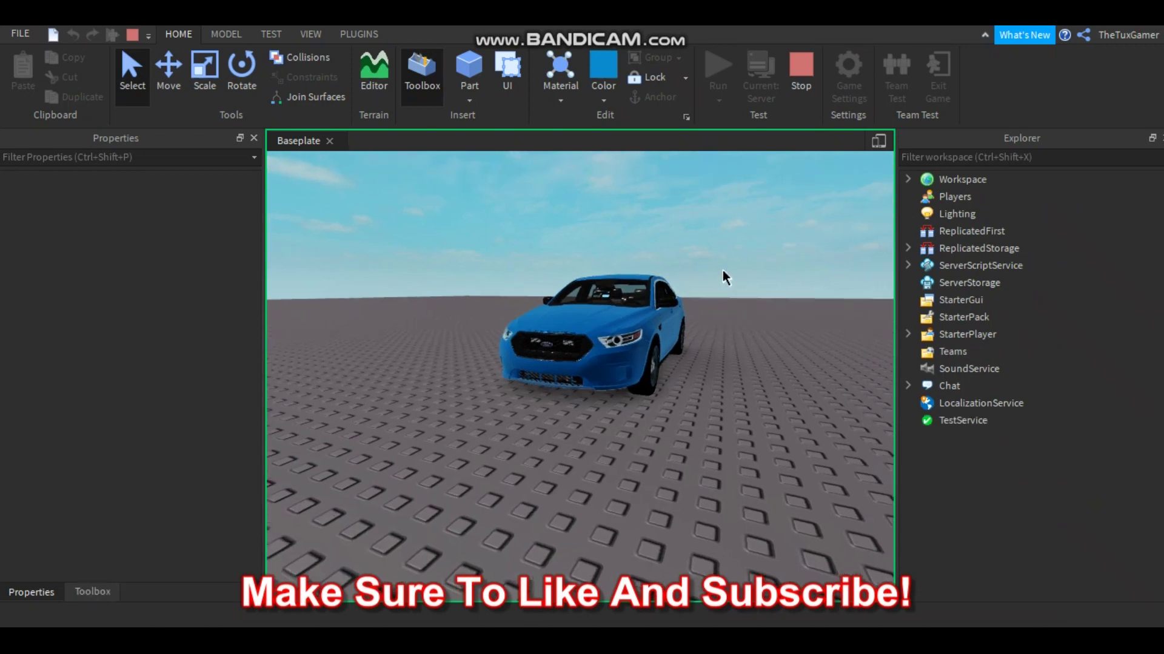
{"action": "key", "text": "a"}
{"action": "right_click_drag", "start_coordinate": [723, 270], "coordinate": [723, 269]}
{"action": "key", "text": "w"}
{"action": "key", "text": "w"}
{"action": "key", "text": "a"}
{"action": "key", "text": "w"}
{"action": "key", "text": "s"}
{"action": "key", "text": "w"}
{"action": "key", "text": "a"}
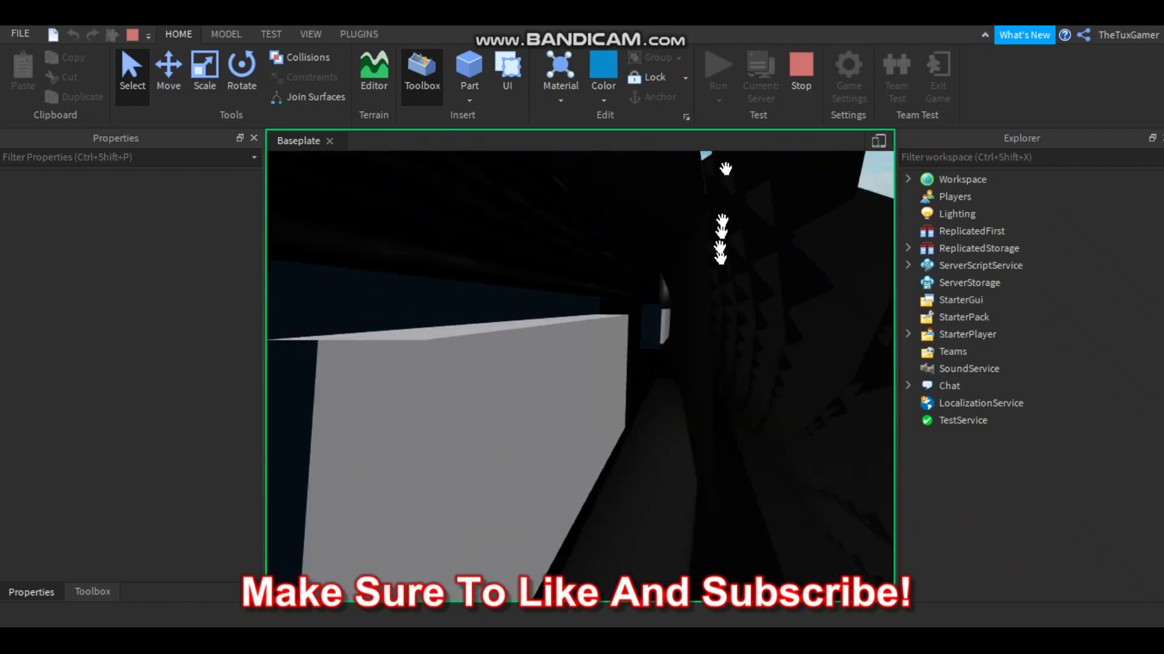
{"action": "key", "text": "w"}
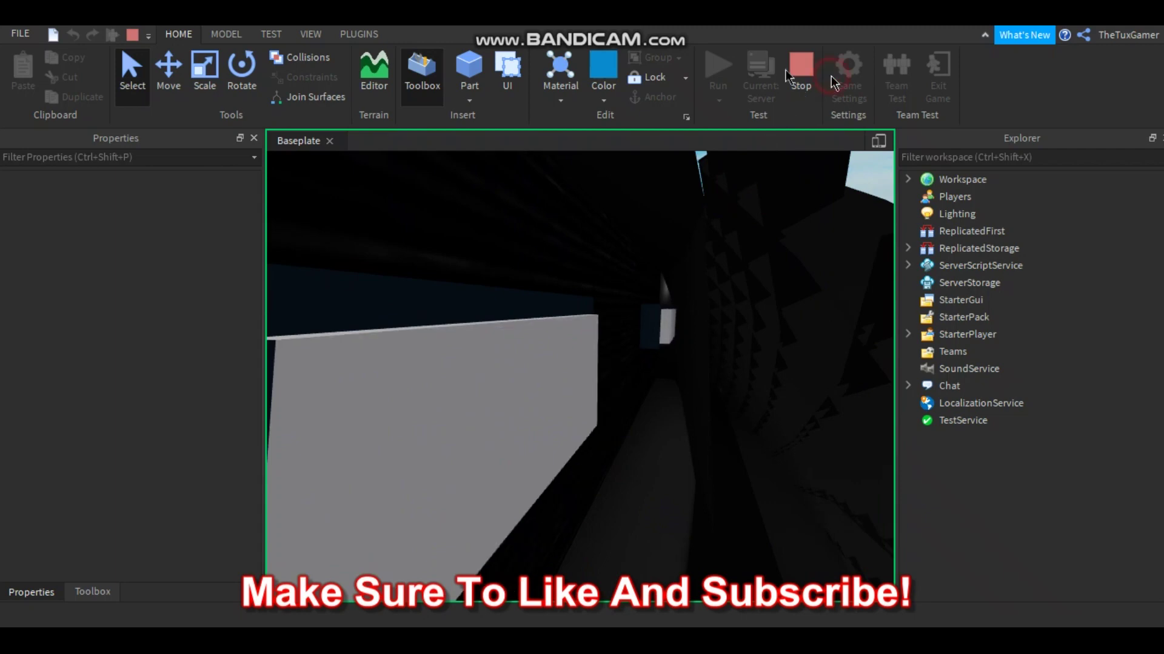
{"action": "left_click", "coordinate": [786, 72]}
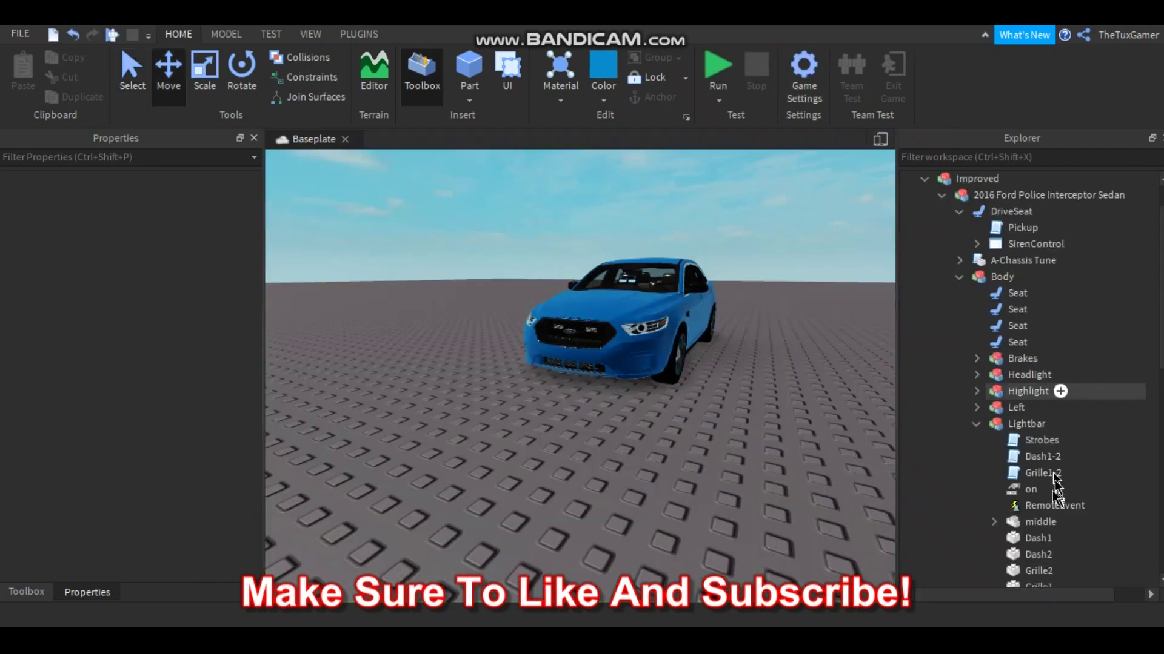
Step: Colour the Grille1 and Grille2 parts in Lightbar red
{"action": "left_click", "coordinate": [1038, 408]}
{"action": "left_click", "coordinate": [1038, 424], "text": "shift"}
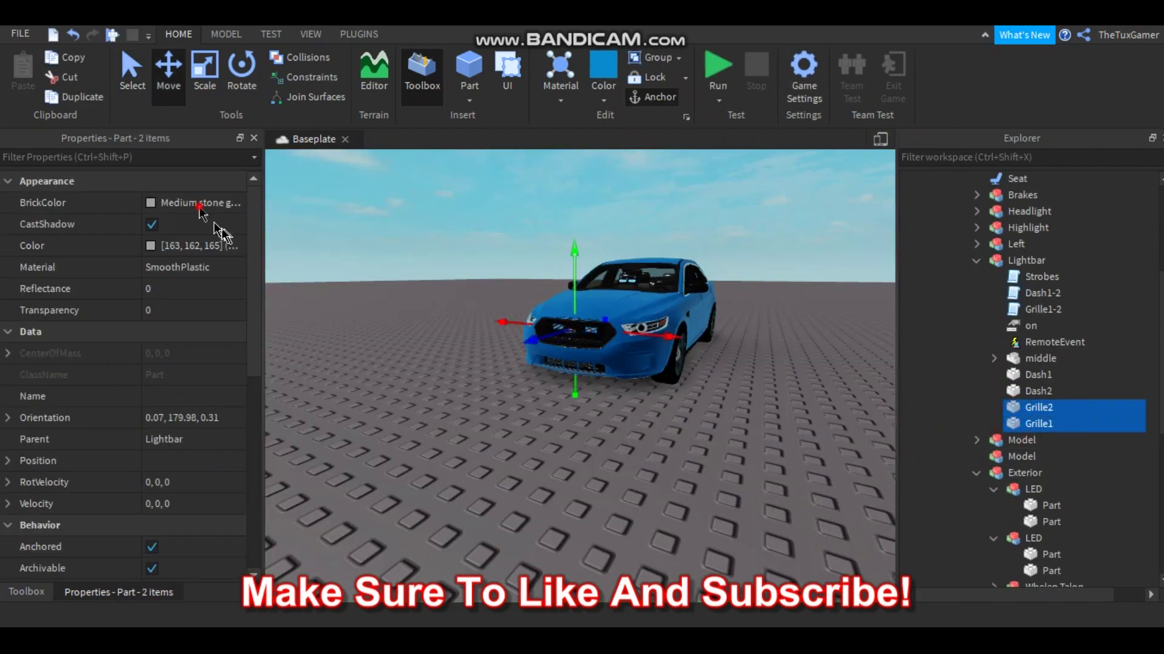
{"action": "left_click", "coordinate": [194, 202]}
{"action": "left_click", "coordinate": [256, 377]}
{"action": "left_click", "coordinate": [390, 337]}
Step: Run the simulation again and examine the red grille LEDs' flash pattern from several angles and distances
{"action": "key", "text": "w"}
{"action": "right_click_drag", "start_coordinate": [391, 336], "coordinate": [427, 336]}
{"action": "left_click", "coordinate": [725, 73]}
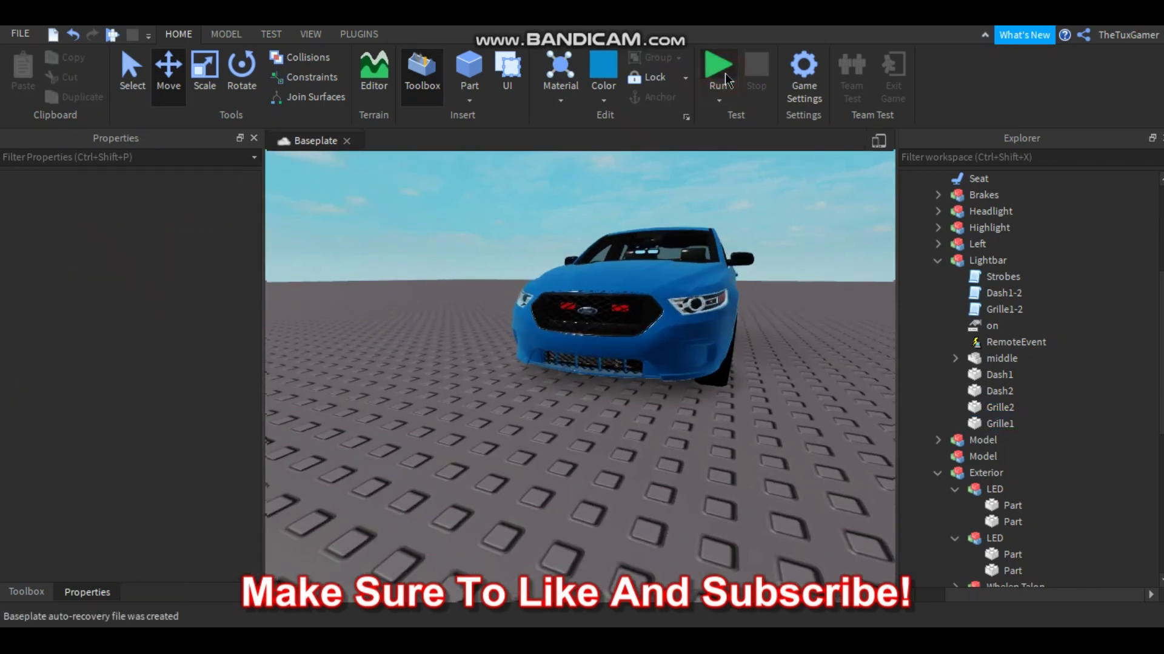
{"action": "left_click", "coordinate": [725, 72]}
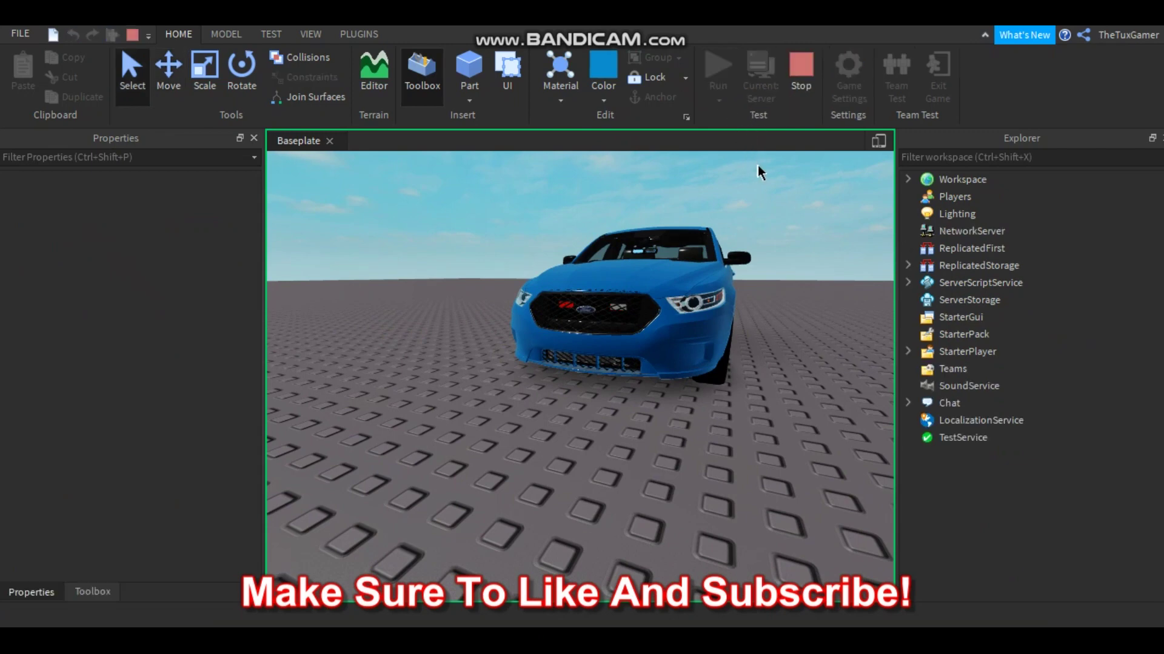
{"action": "key", "text": "s"}
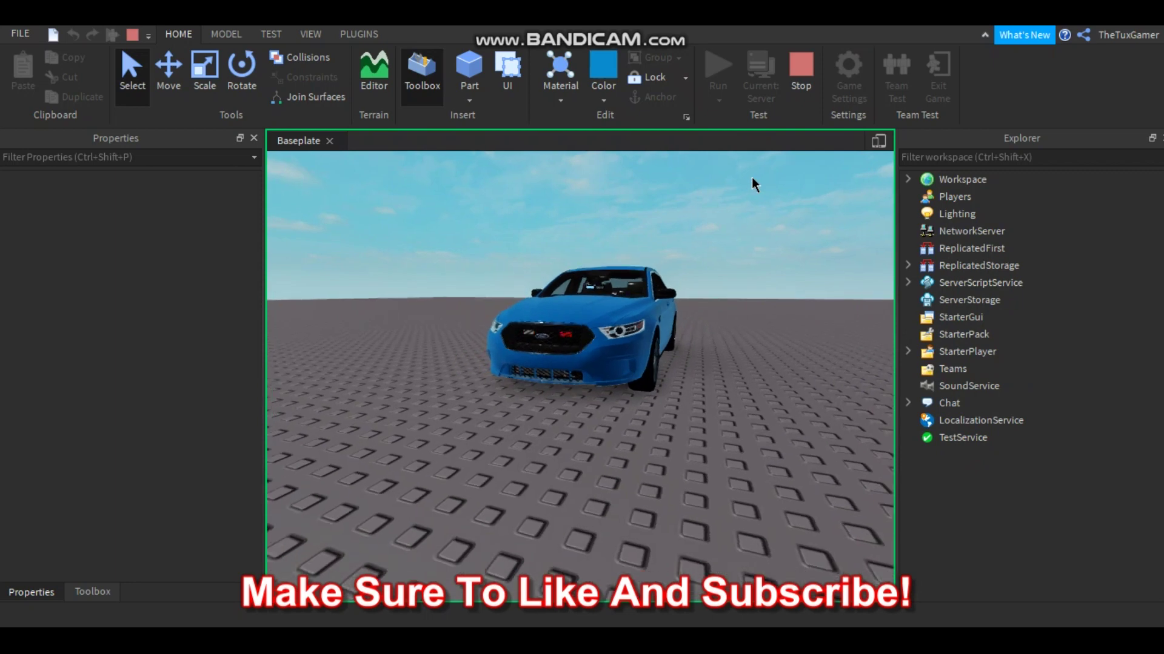
{"action": "key", "text": "s"}
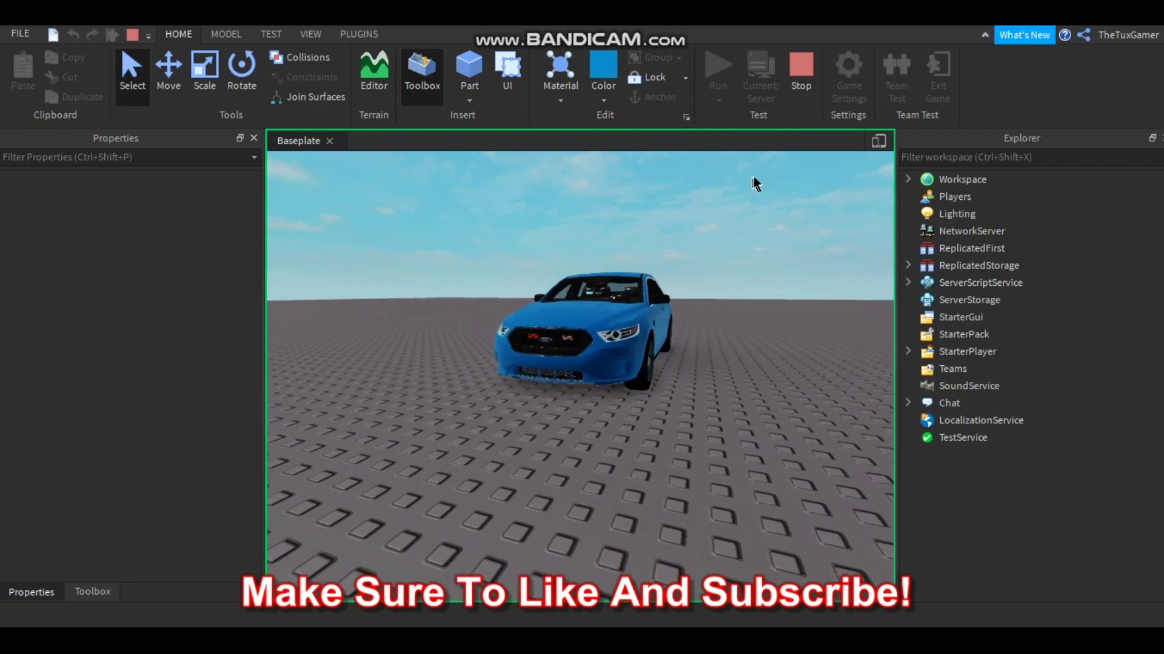
{"action": "key", "text": "a"}
{"action": "right_click_drag", "start_coordinate": [751, 177], "coordinate": [752, 177]}
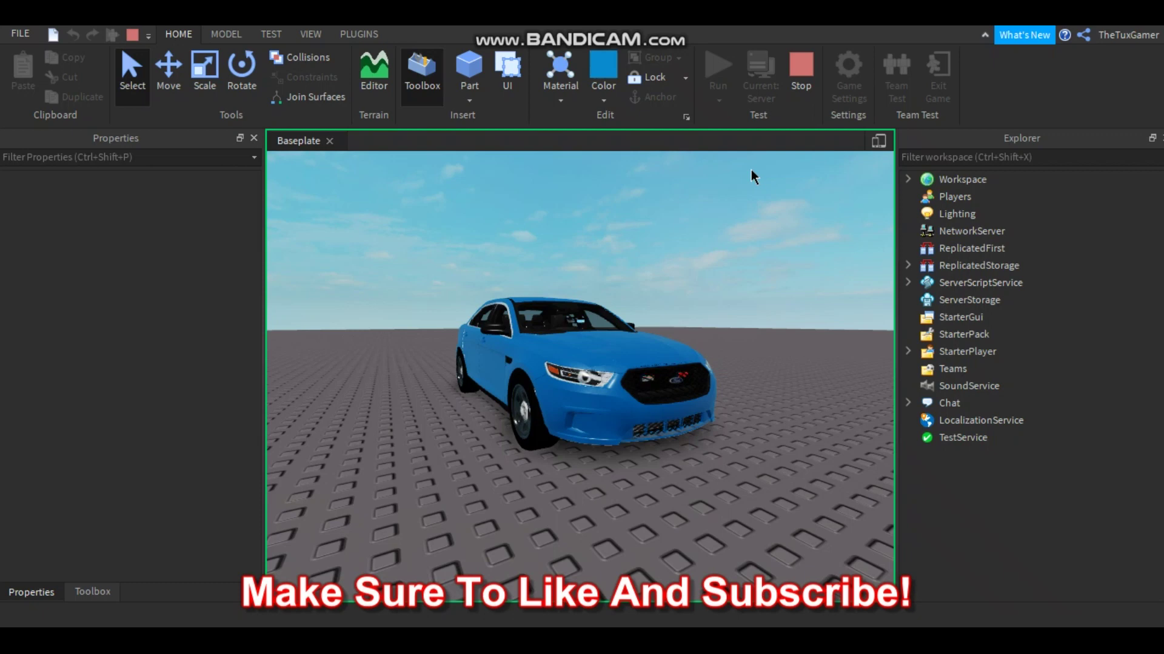
{"action": "right_click_drag", "start_coordinate": [727, 234], "coordinate": [727, 228]}
{"action": "scroll", "coordinate": [727, 227], "scroll_direction": "down", "scroll_amount": 1}
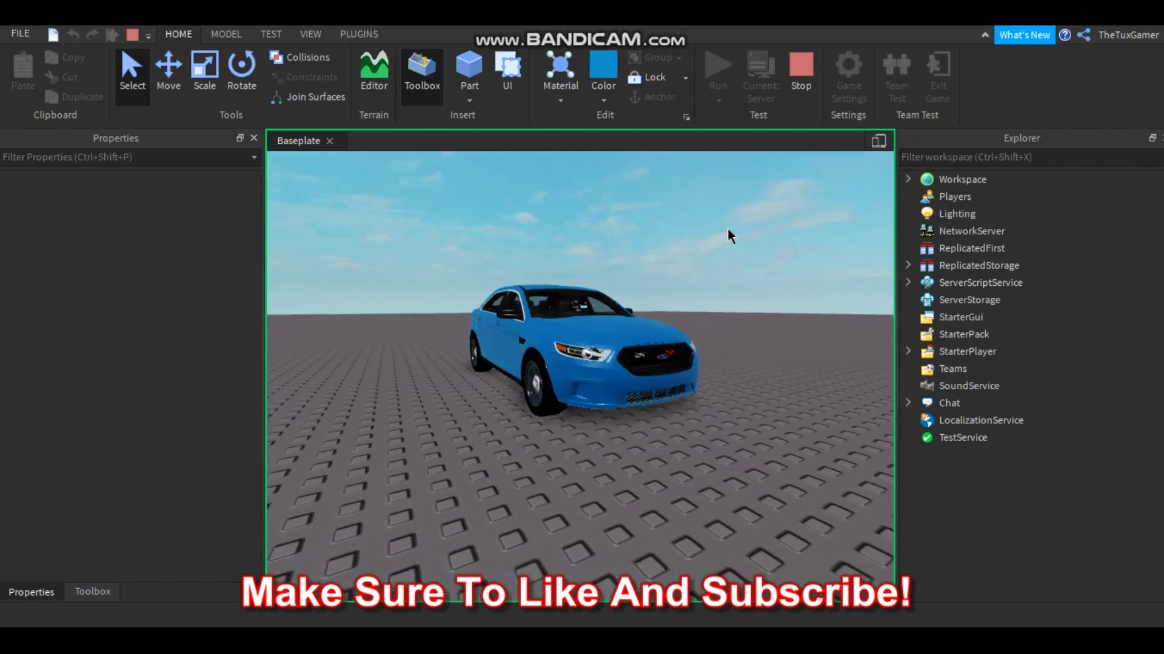
{"action": "scroll", "coordinate": [727, 228], "scroll_direction": "down", "scroll_amount": 2}
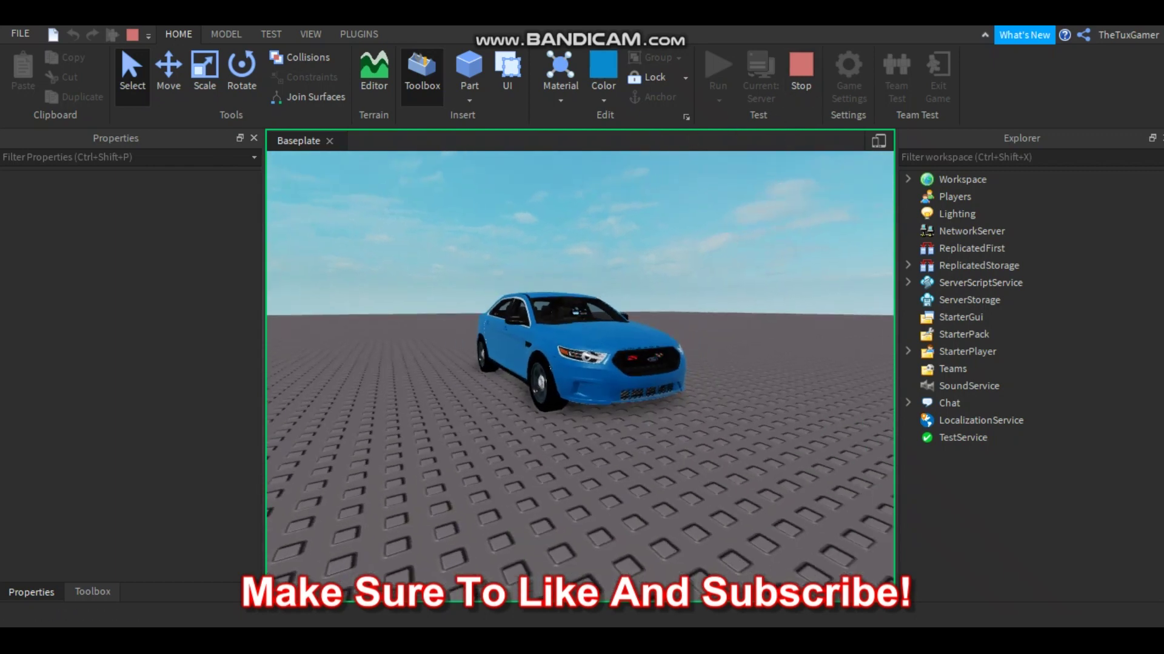